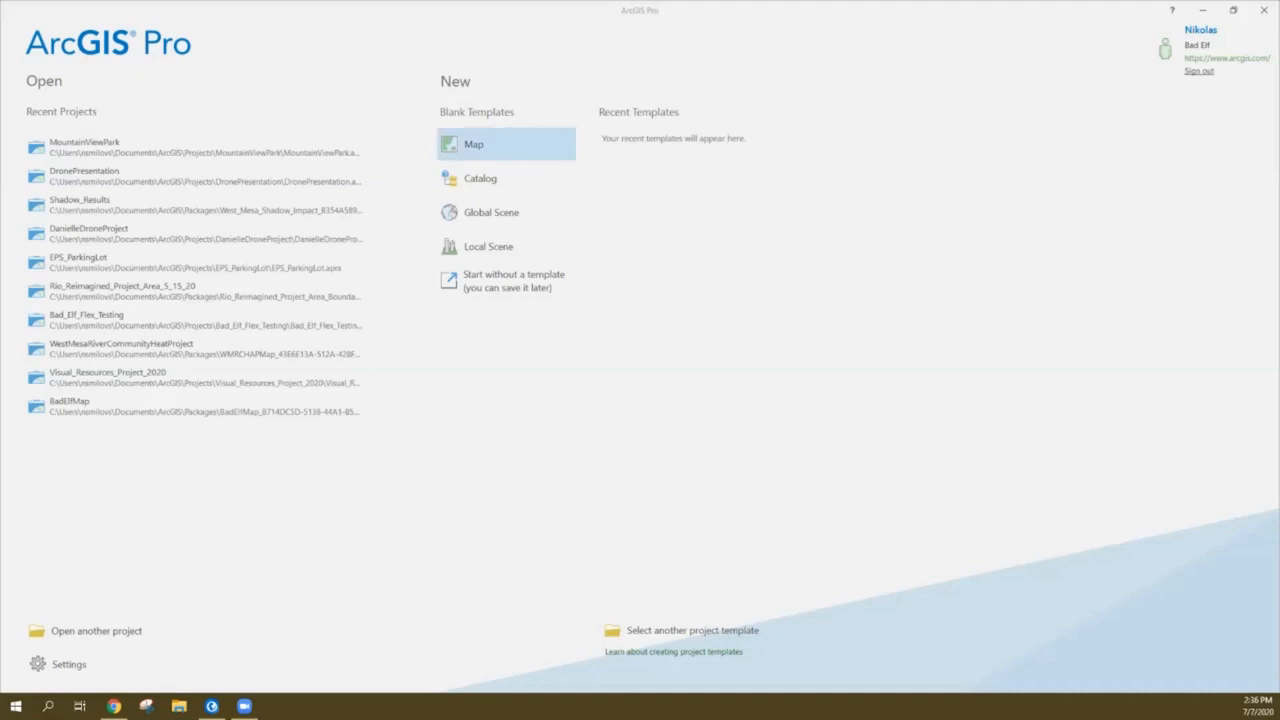
# Create a blank Map project named BadElf_Test_Airport_Project
pyautogui.click(506, 145)
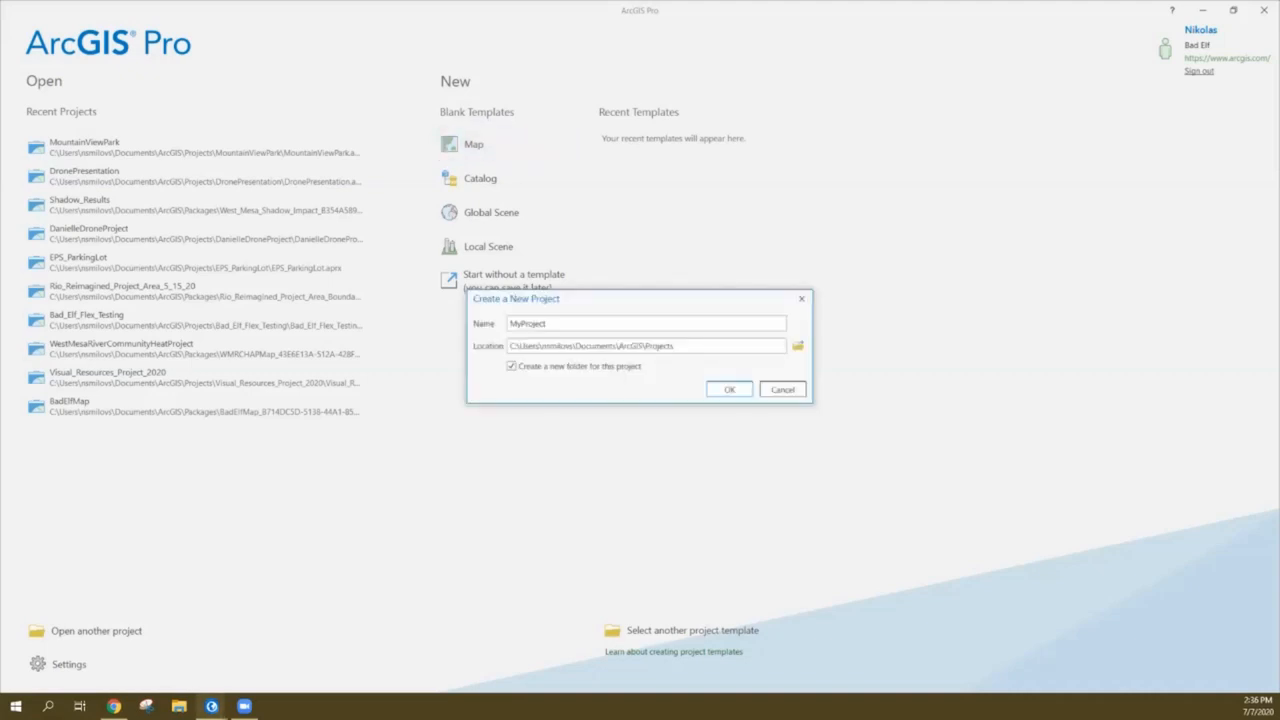
pyautogui.doubleClick(532, 323)
pyautogui.write('BadElf_Test_Airport_Project')
pyautogui.click(729, 389)
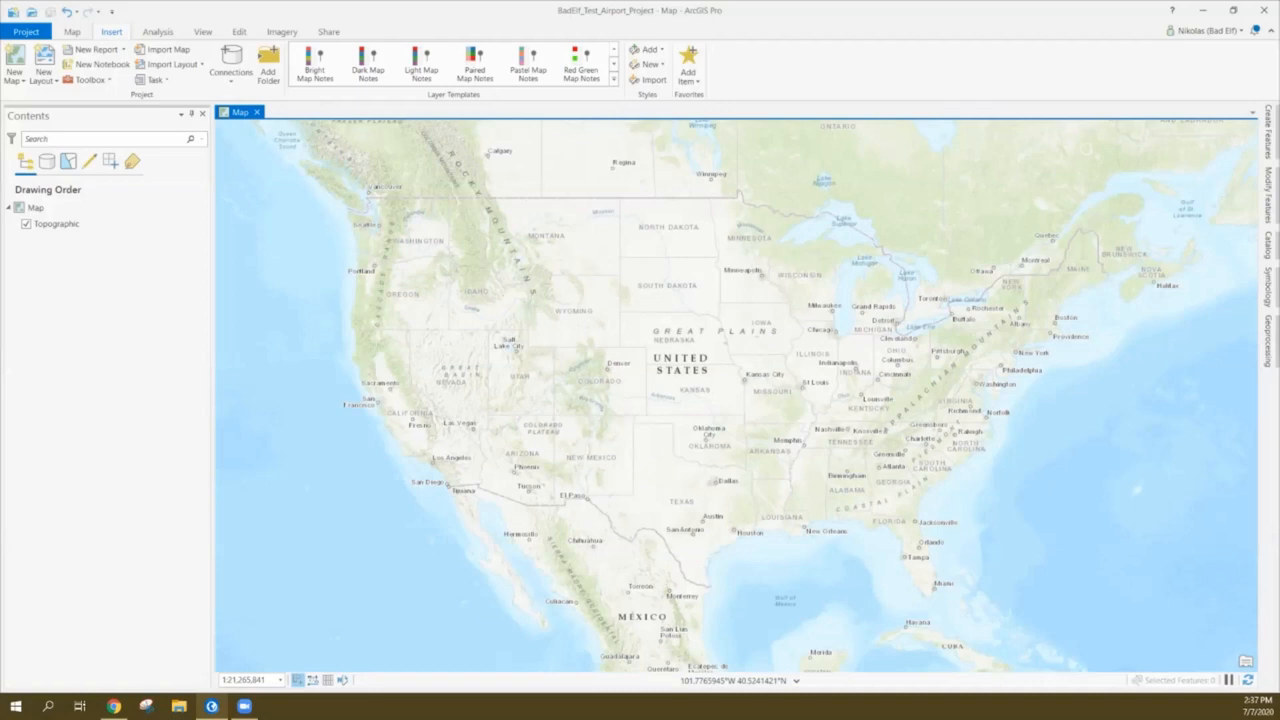
# Zoom the map in to Scottsdale Airport at street level and bring up the Catalog pane
pyautogui.moveTo(517, 479); pyautogui.dragTo(675, 418)
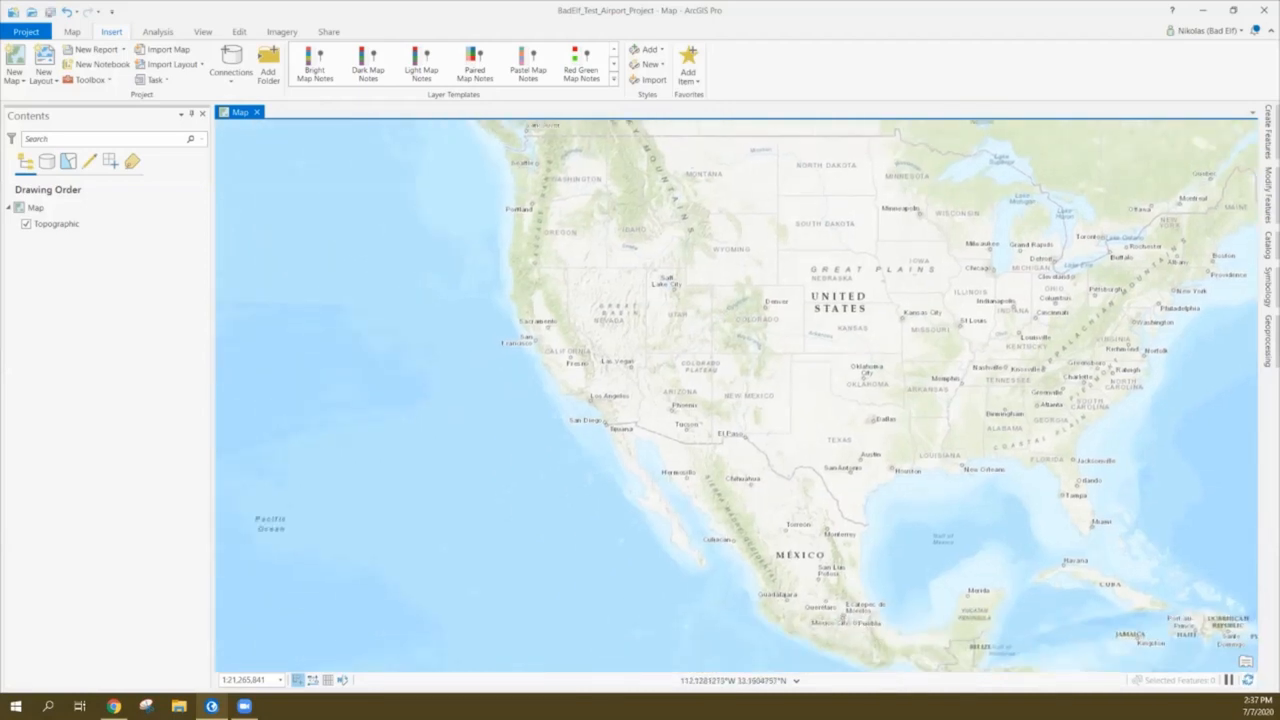
pyautogui.scroll(5, 685, 405)
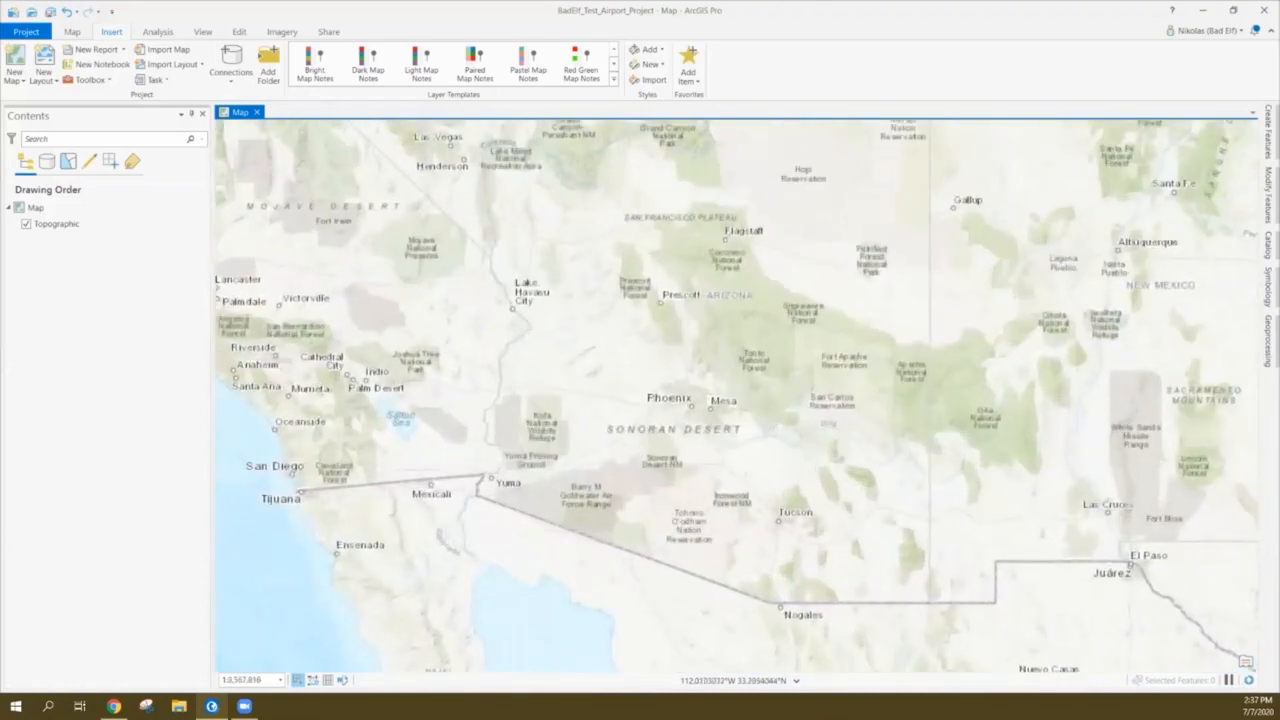
pyautogui.scroll(2, 635, 401)
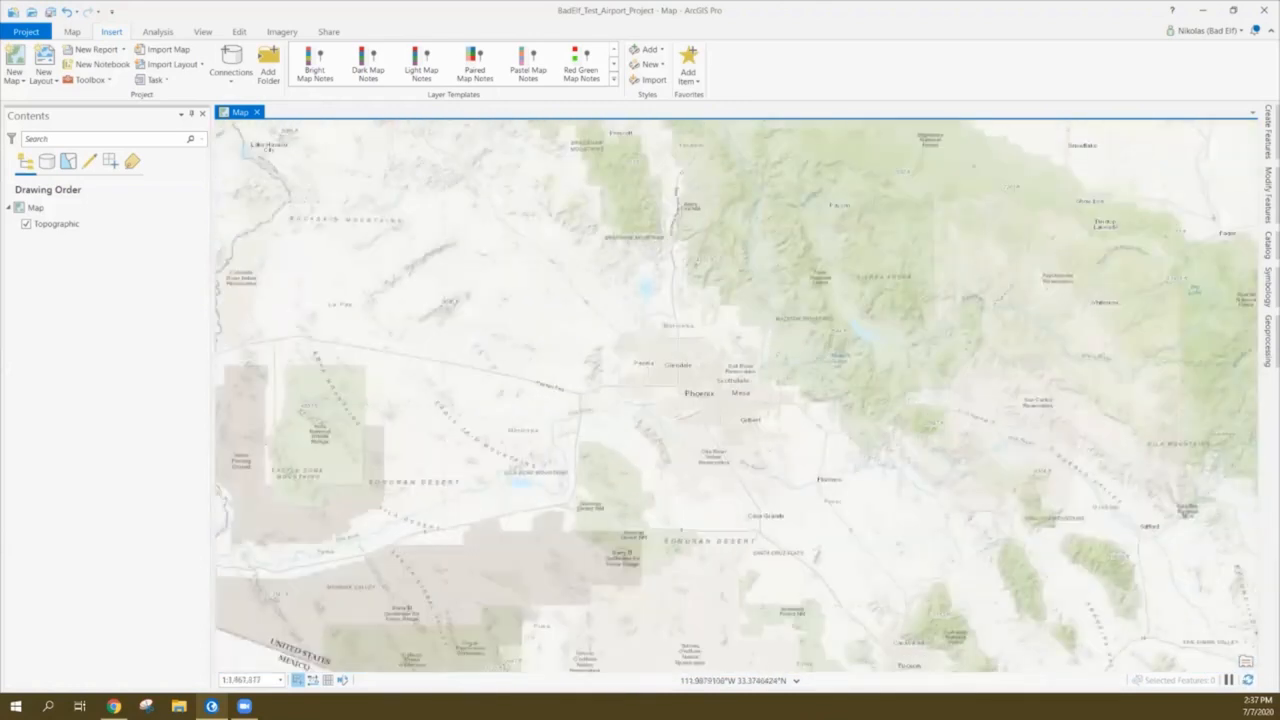
pyautogui.scroll(3, 724, 368)
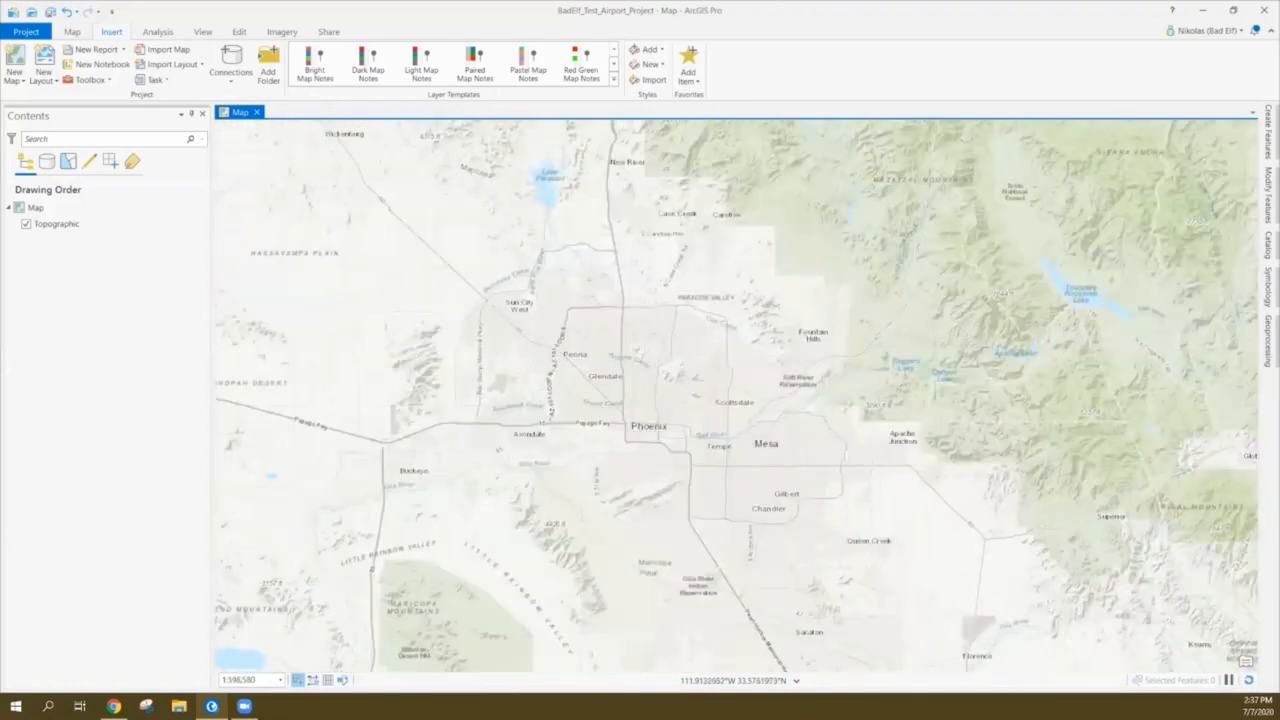
pyautogui.scroll(5, 720, 340)
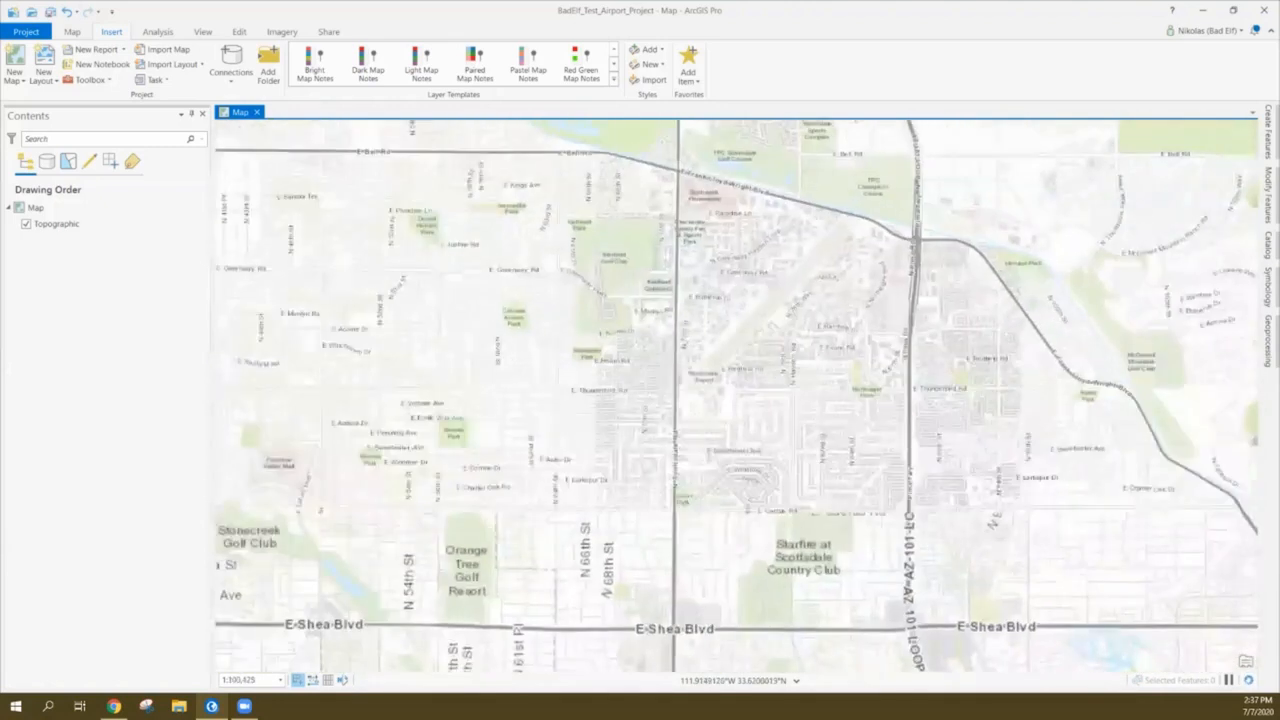
pyautogui.moveTo(764, 304); pyautogui.dragTo(654, 366)
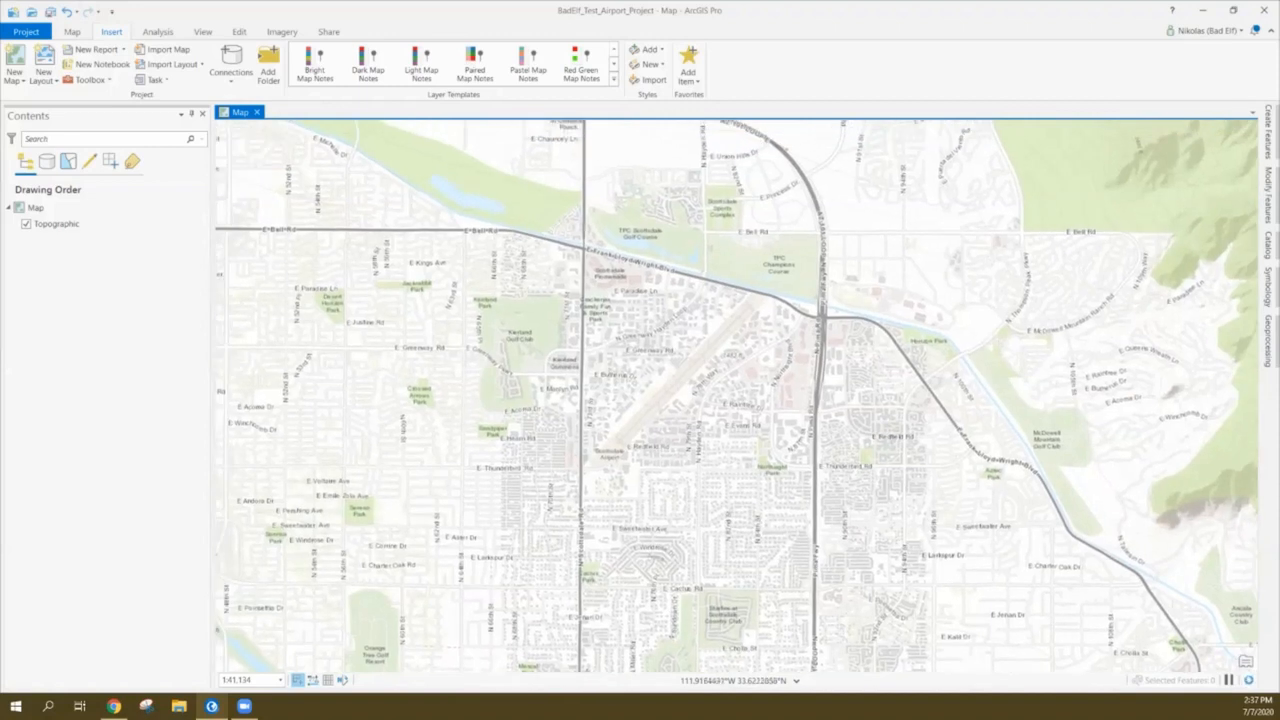
pyautogui.scroll(1, 645, 364)
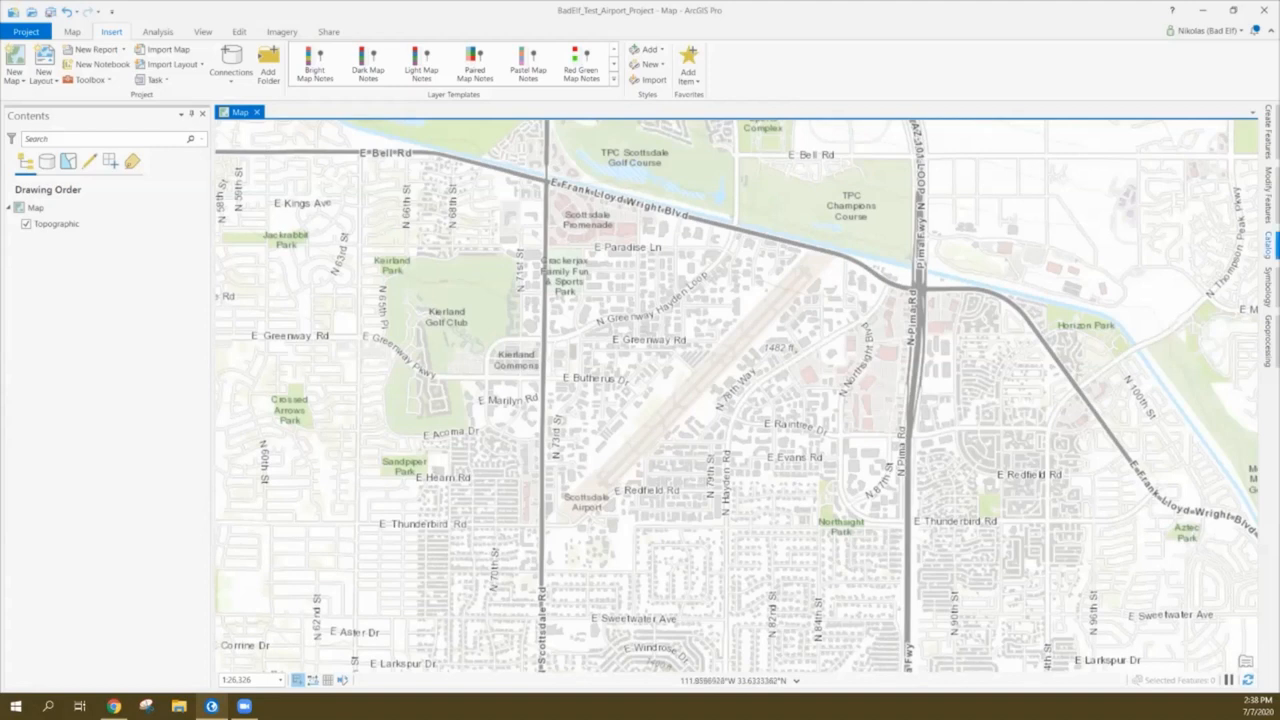
pyautogui.click(1268, 245)
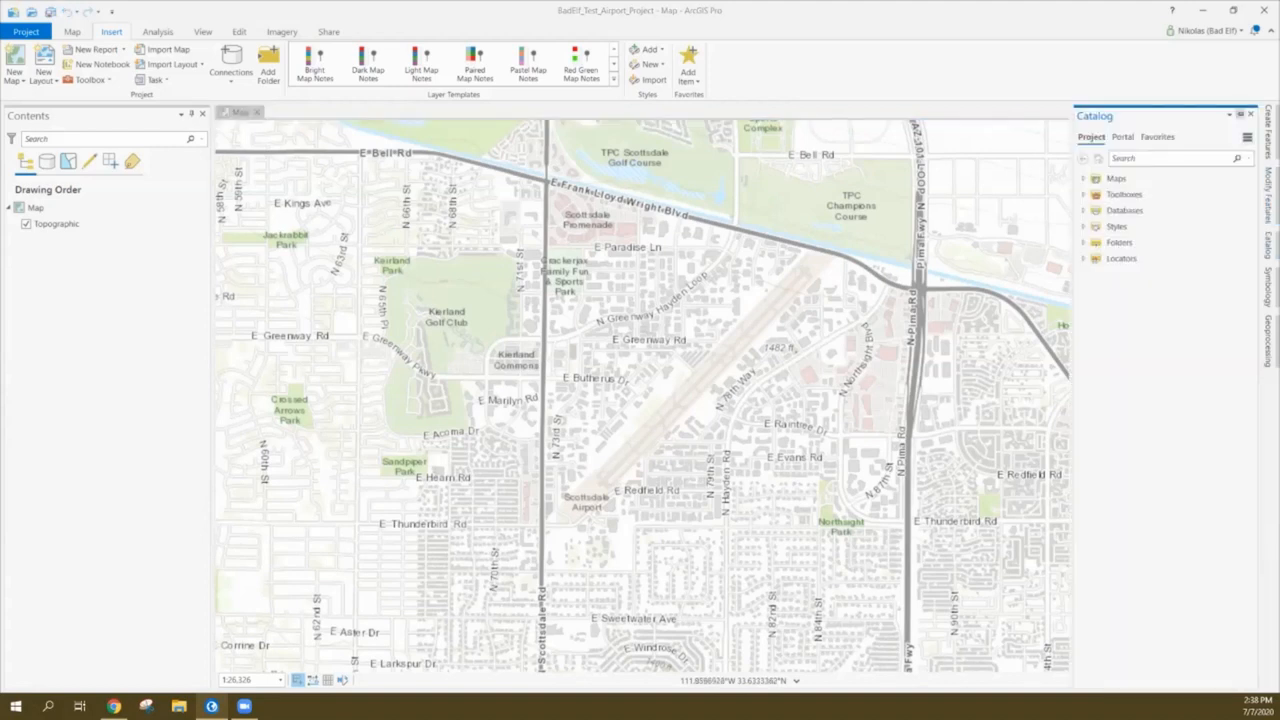
# Pin the Catalog, expand Databases and select BadElf_Test_Airport_Project.gdb
pyautogui.click(1239, 114)
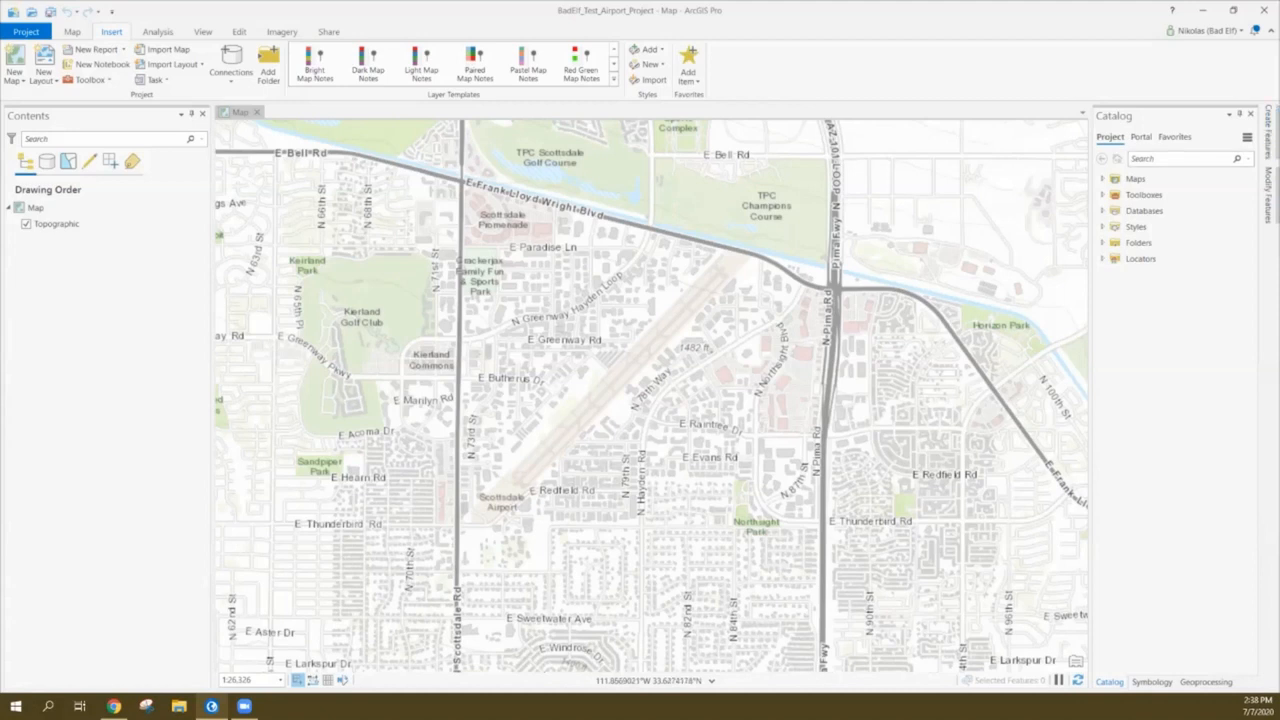
pyautogui.click(1103, 210)
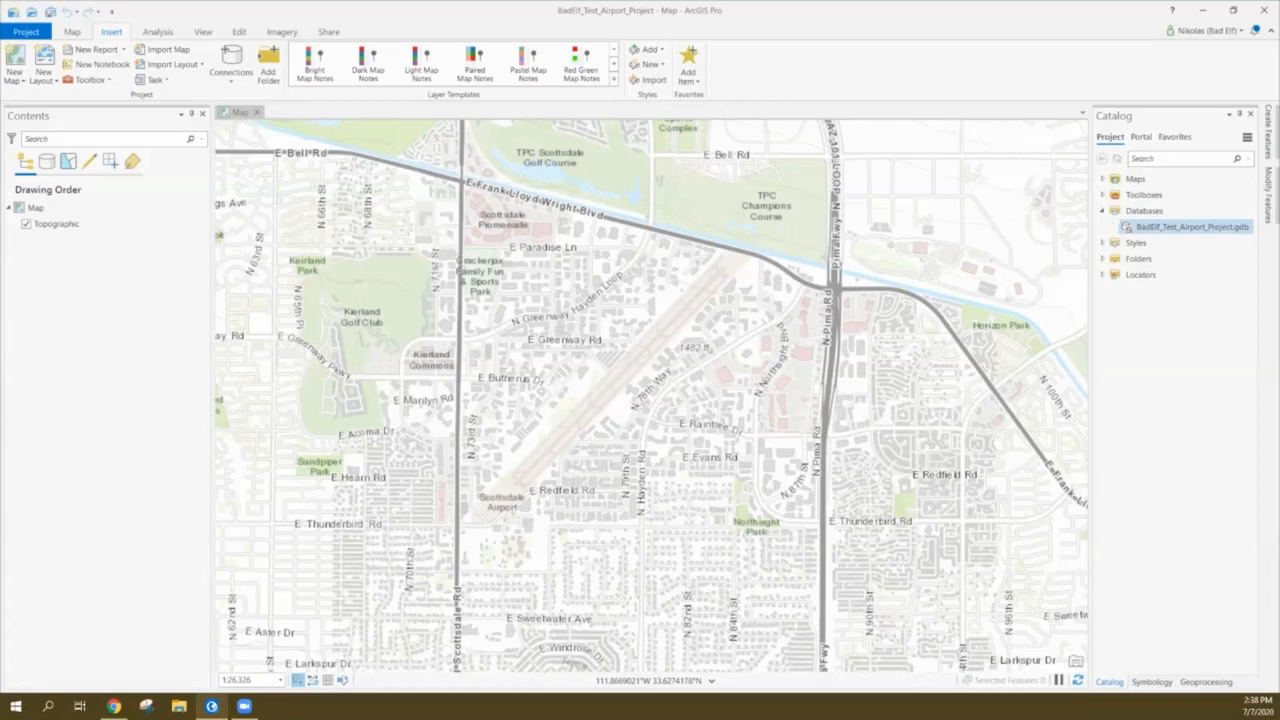
pyautogui.click(1190, 227)
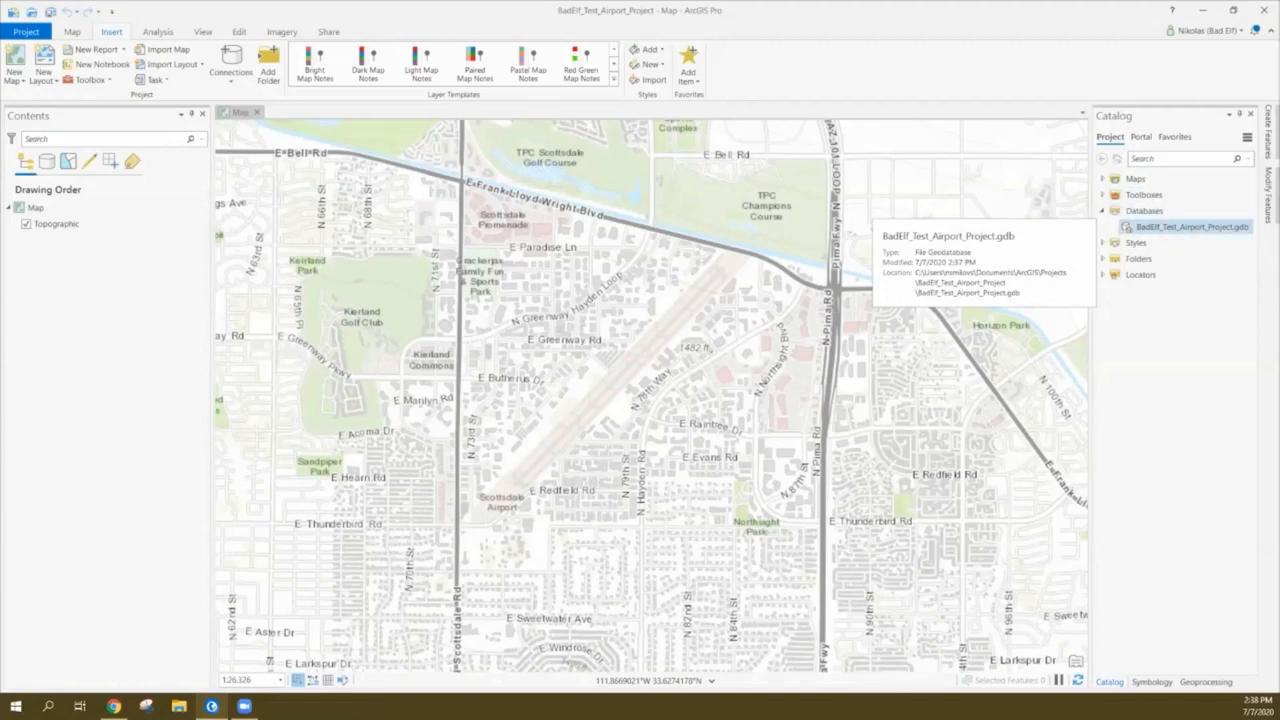
# Start a New Feature Class in BadElf_Test_Airport_Project.gdb from its context menu
pyautogui.rightClick(1146, 227)
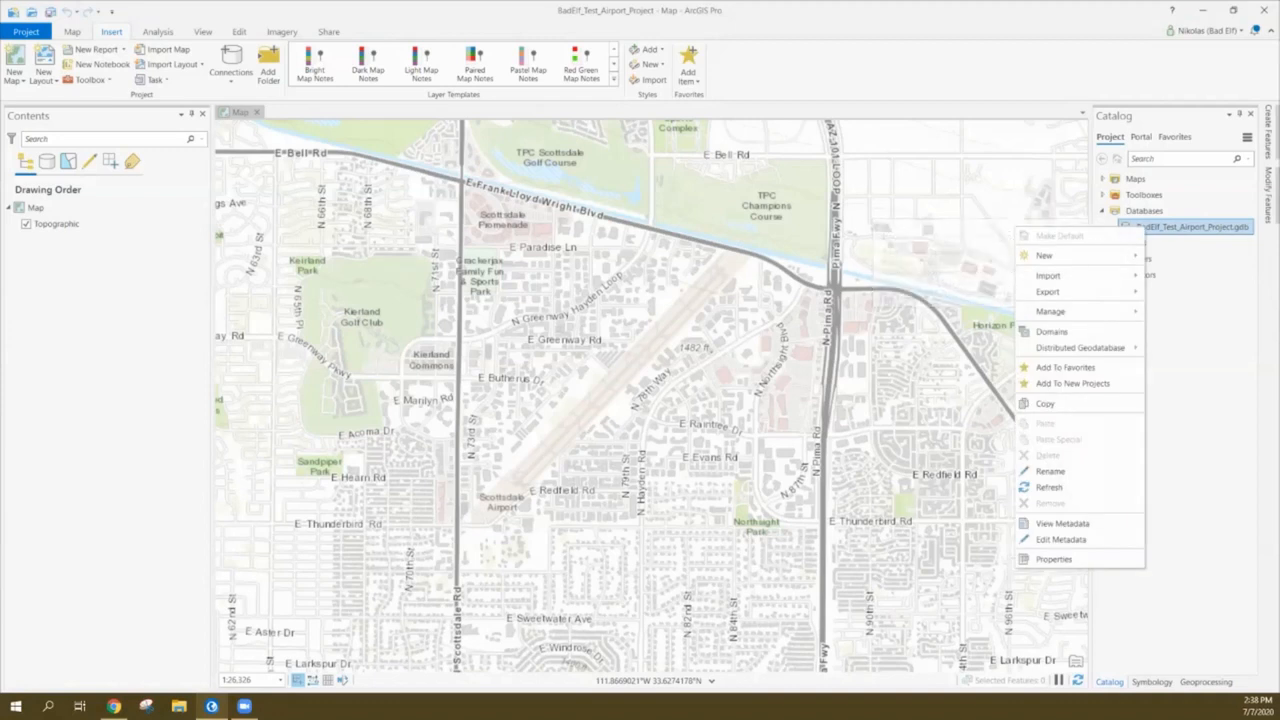
pyautogui.moveTo(1060, 256)
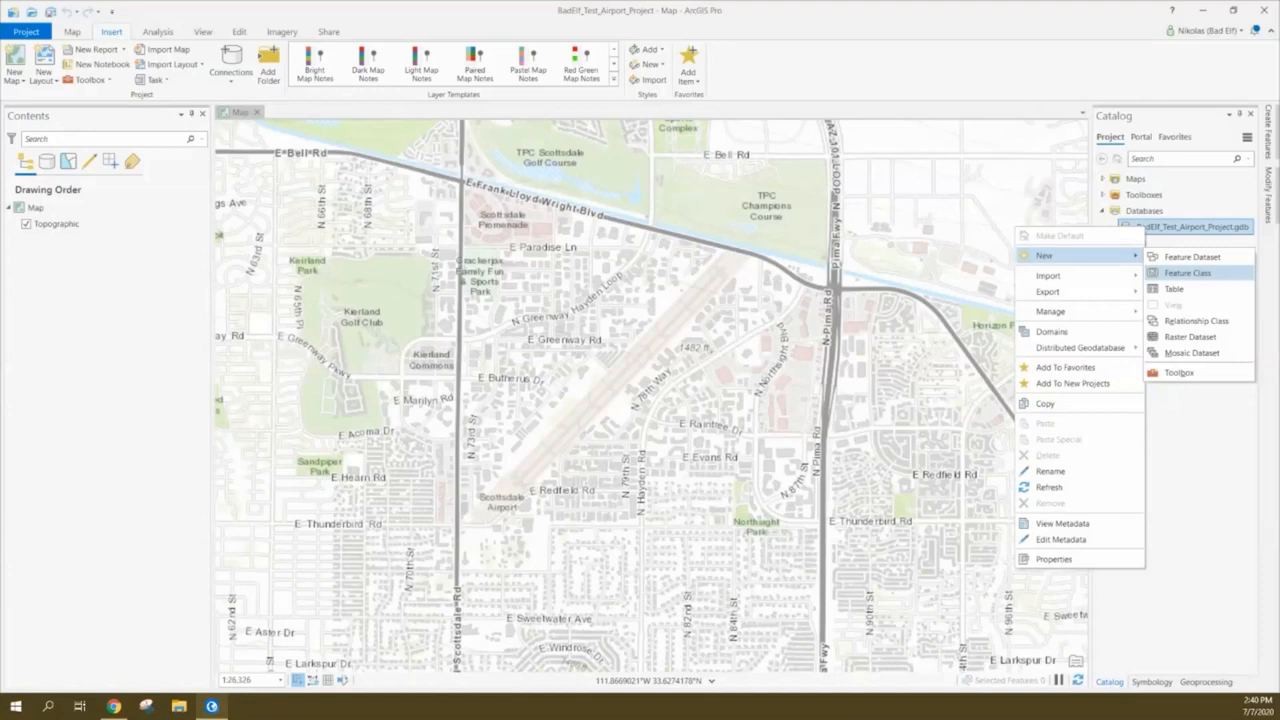
pyautogui.click(1187, 272)
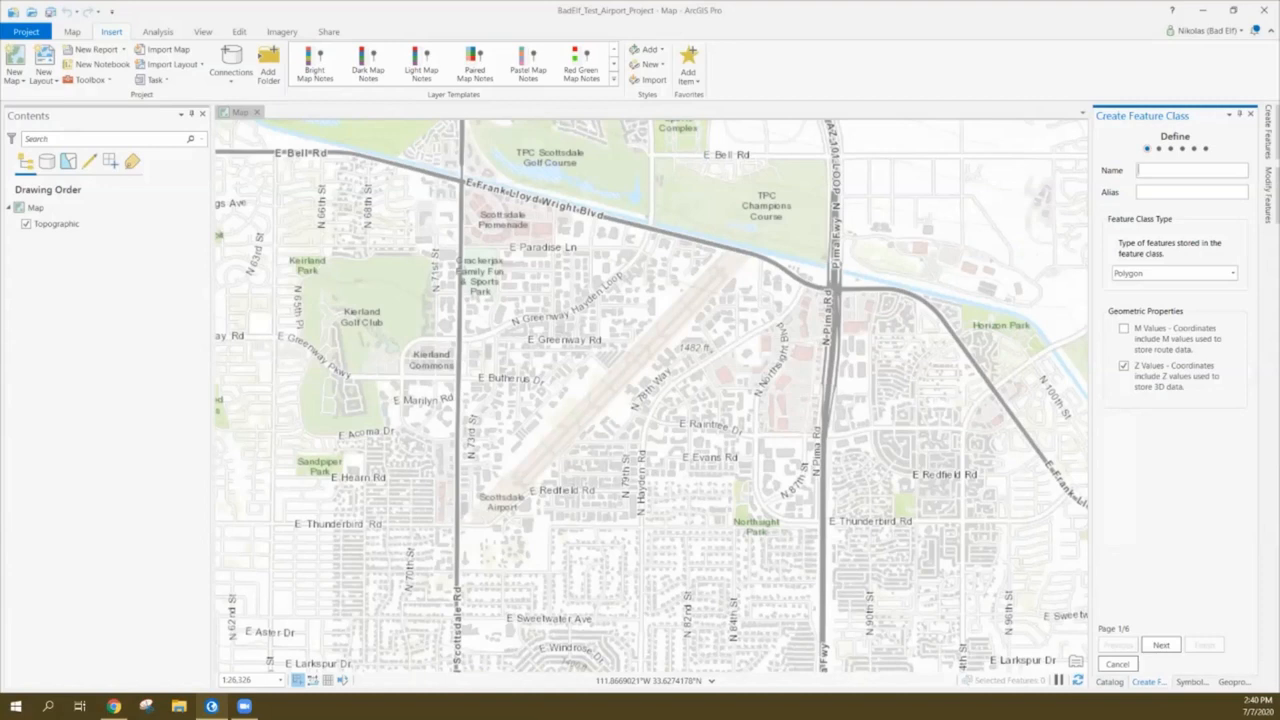
# Name the feature class Test_Points, set its type to Point, and continue to Fields
pyautogui.write('Test_Points')
pyautogui.click(1233, 273)
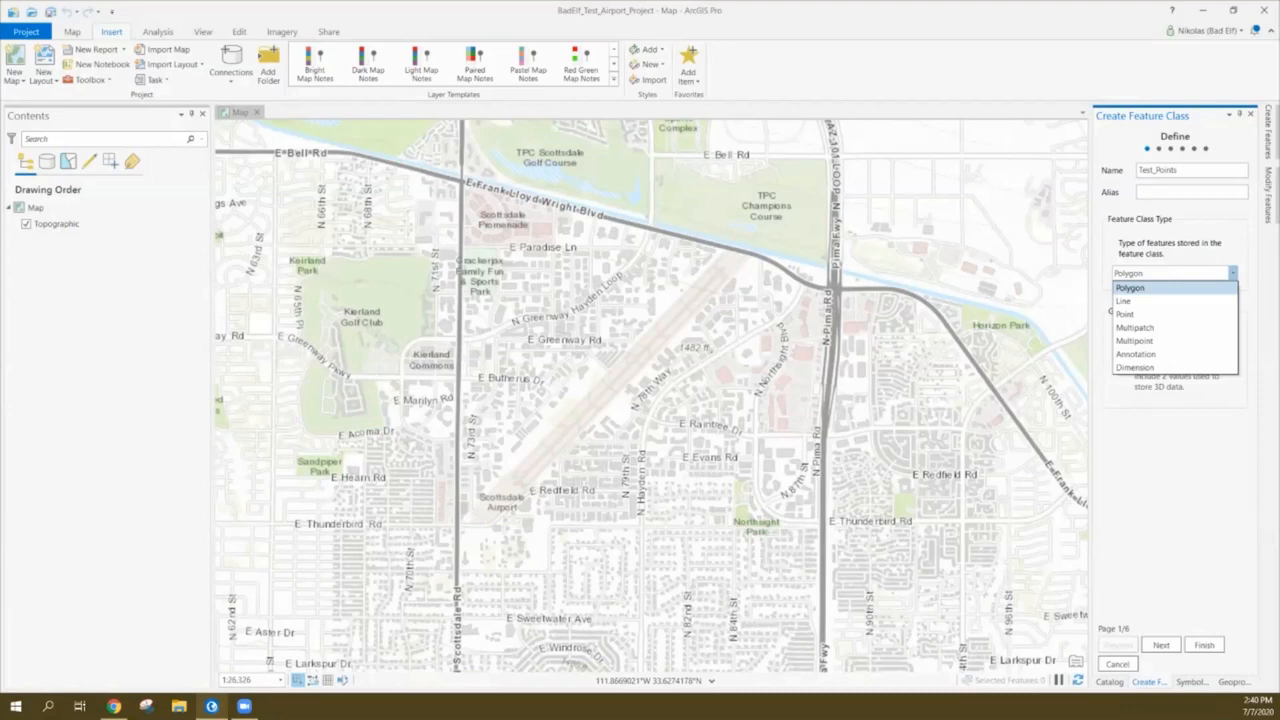
pyautogui.click(1128, 314)
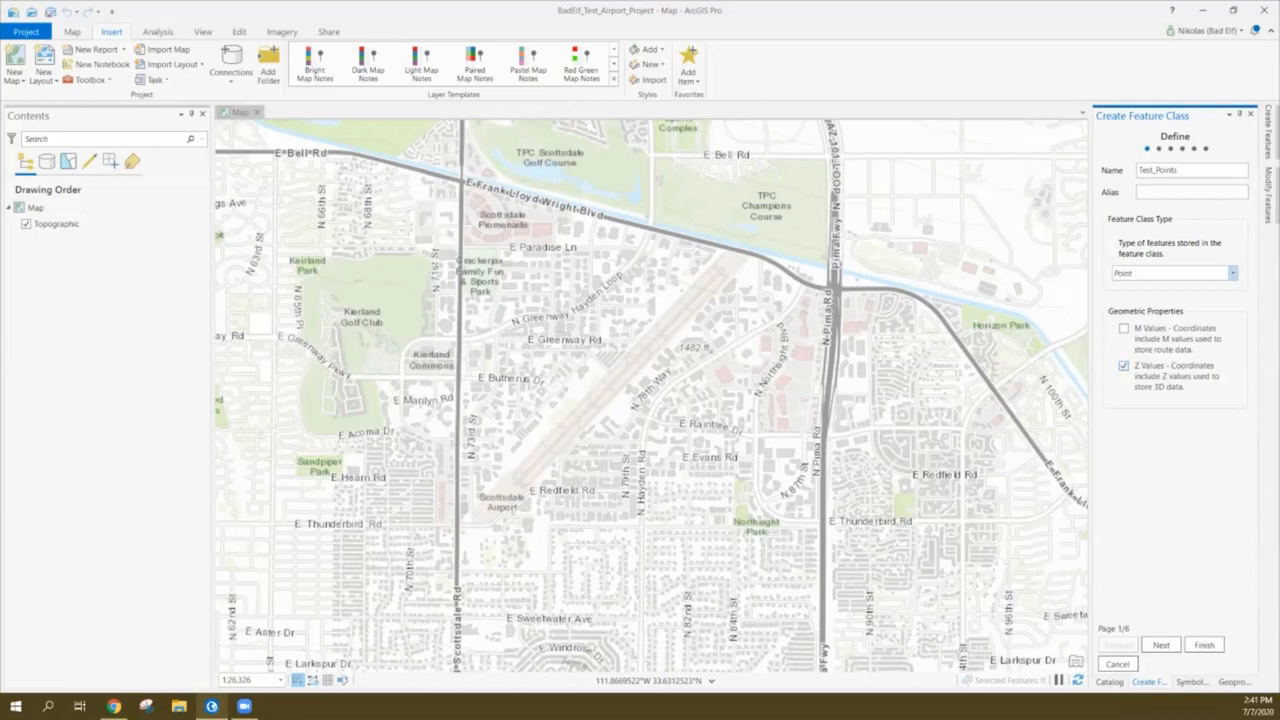
pyautogui.click(1161, 645)
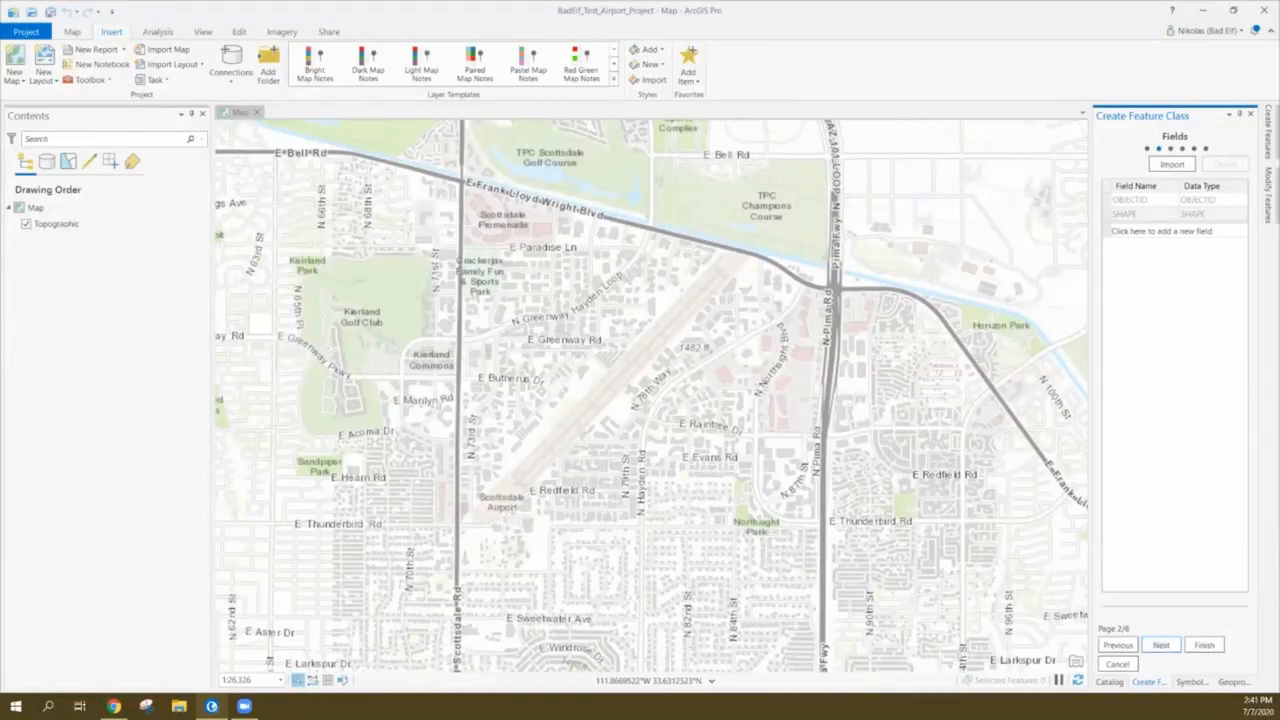
# Add a Comments text field and a Date field of type Date, then continue
pyautogui.click(1161, 231)
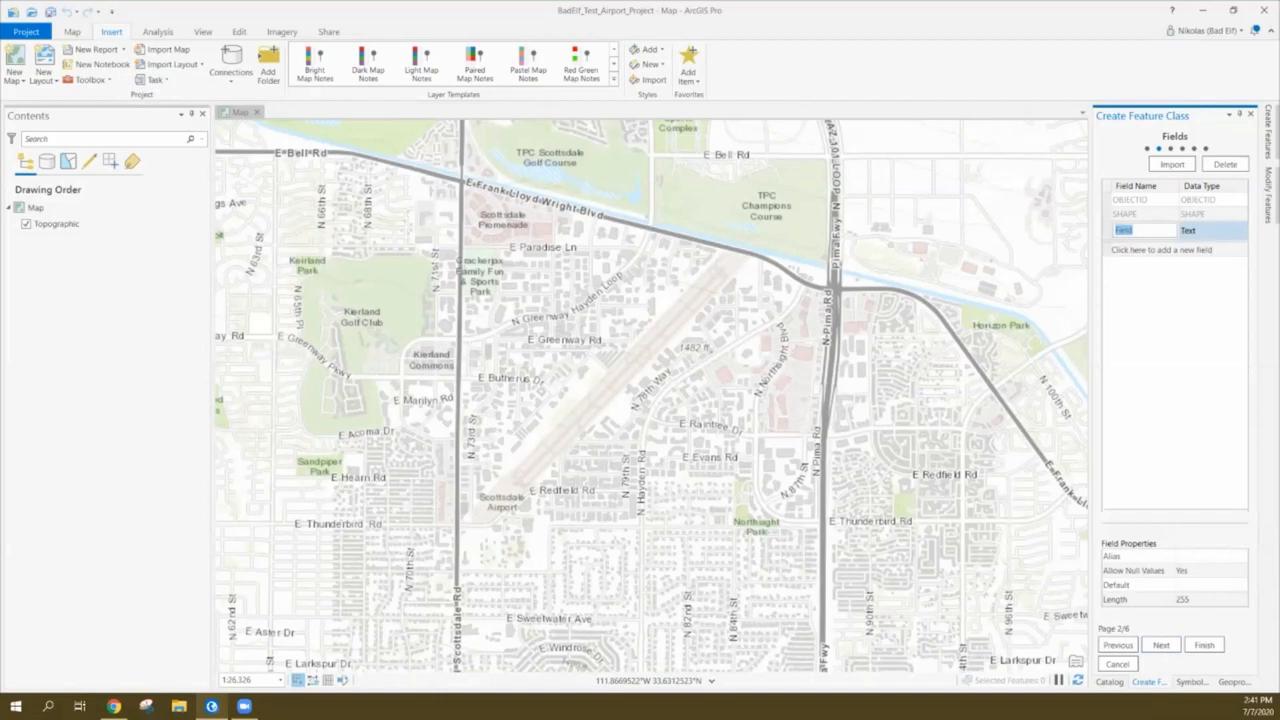
pyautogui.write('Comments')
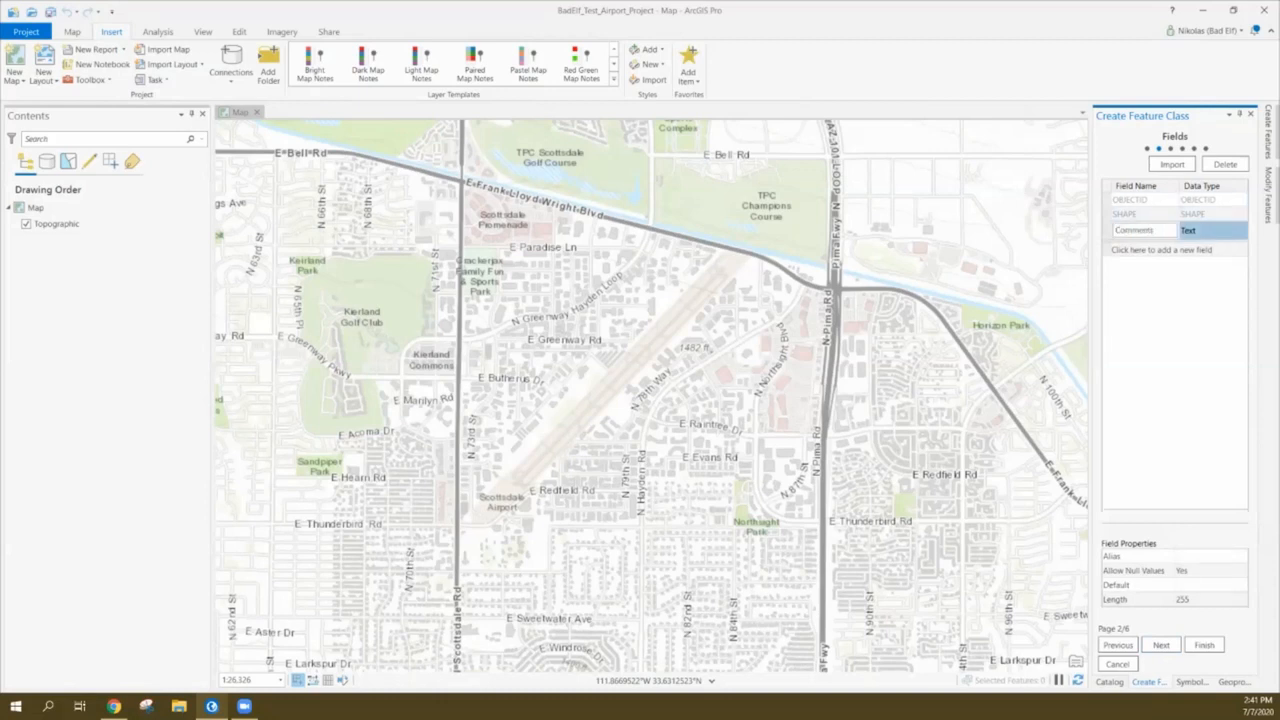
pyautogui.click(1145, 187)
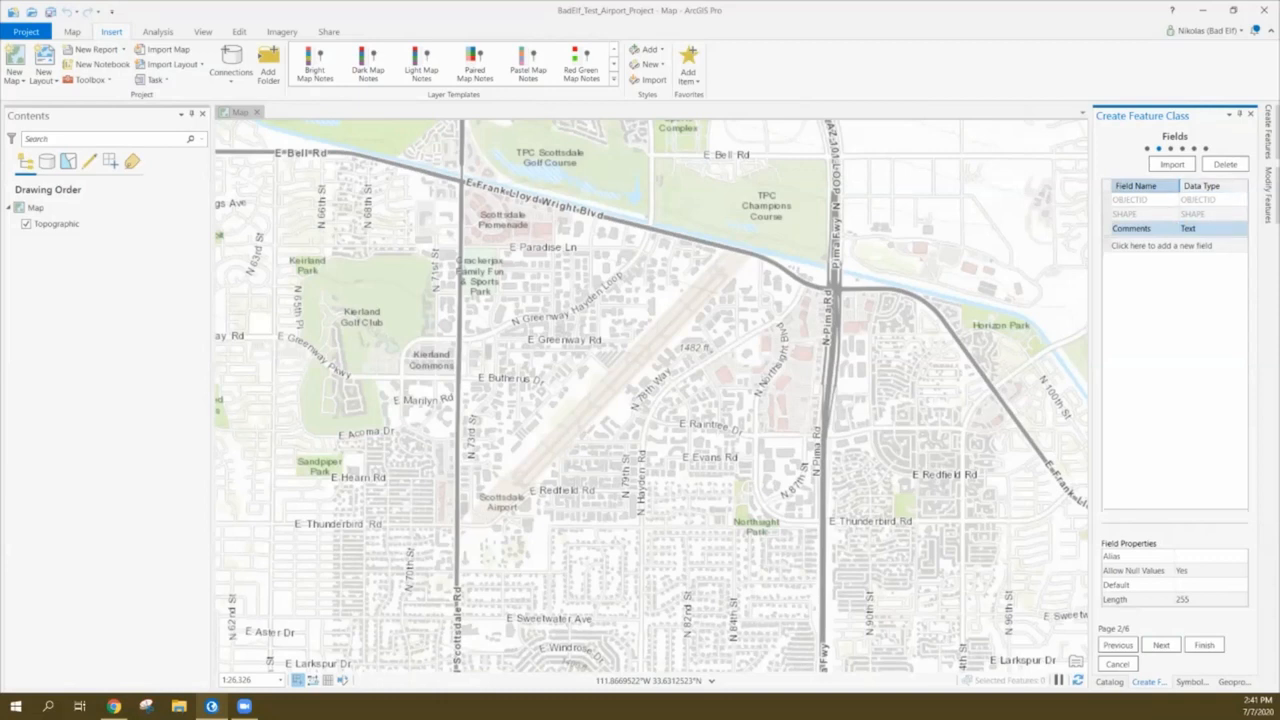
pyautogui.click(1161, 246)
pyautogui.write('Date')
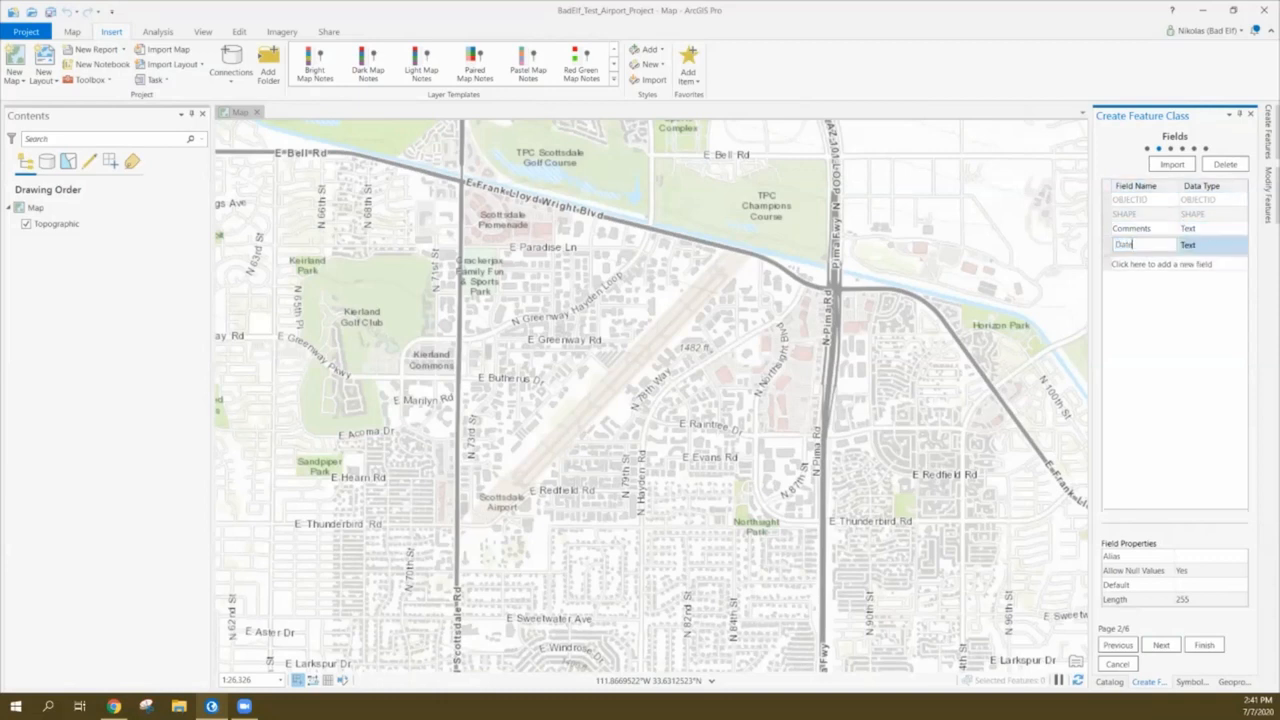
pyautogui.press('Tab')
pyautogui.click(1240, 245)
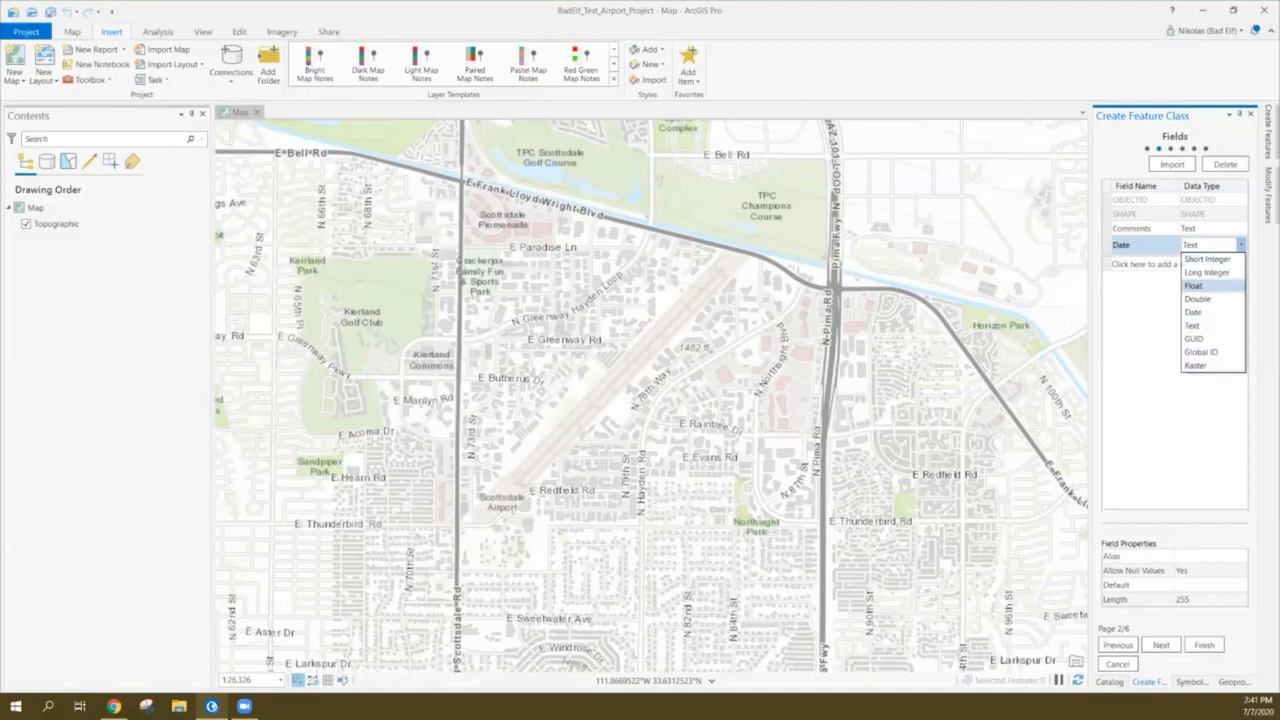
pyautogui.press('Return')
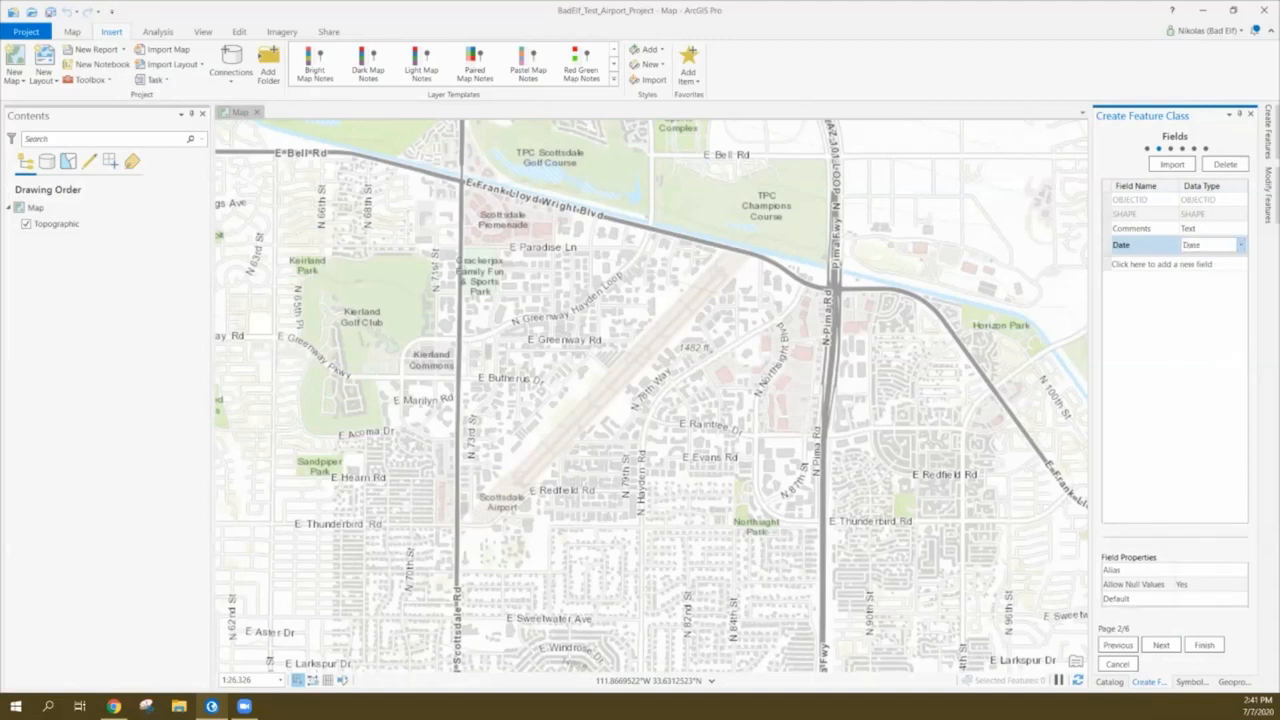
pyautogui.click(1161, 645)
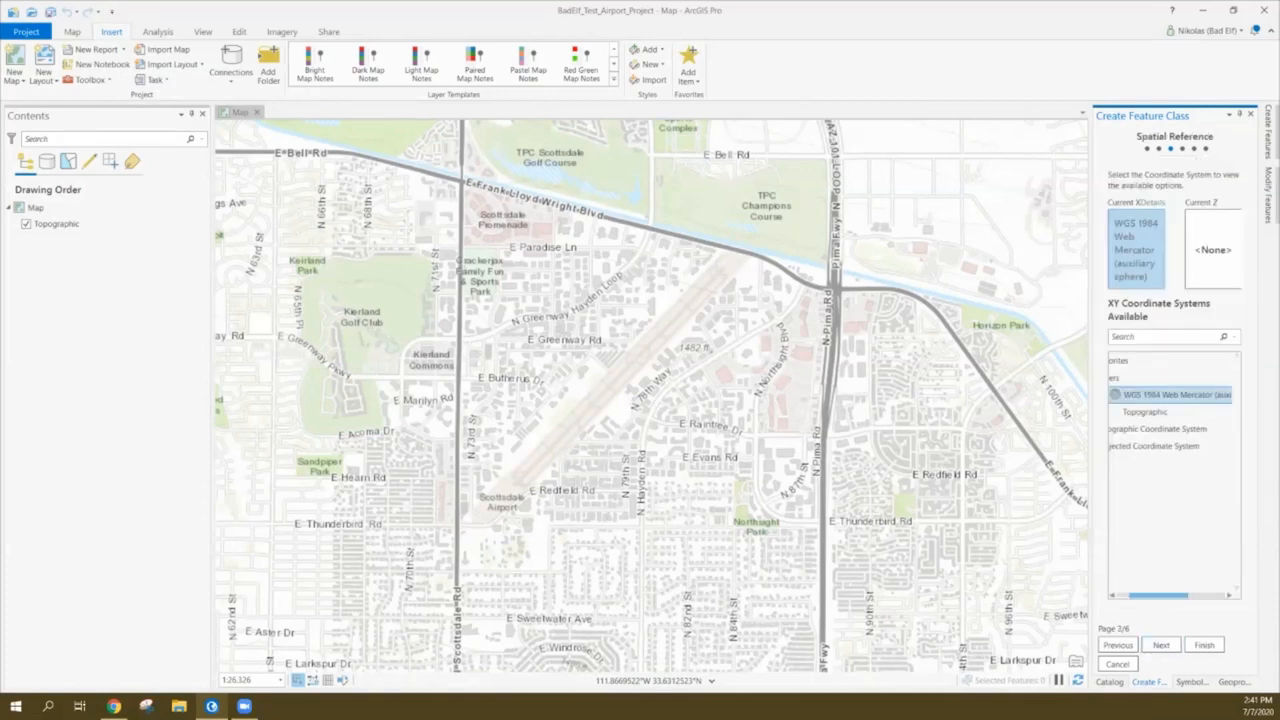
# Widen the pane and set the XY coordinate system to NAD 1983 (2011) via WKID 6318
pyautogui.moveTo(1088, 615); pyautogui.dragTo(1018, 615)
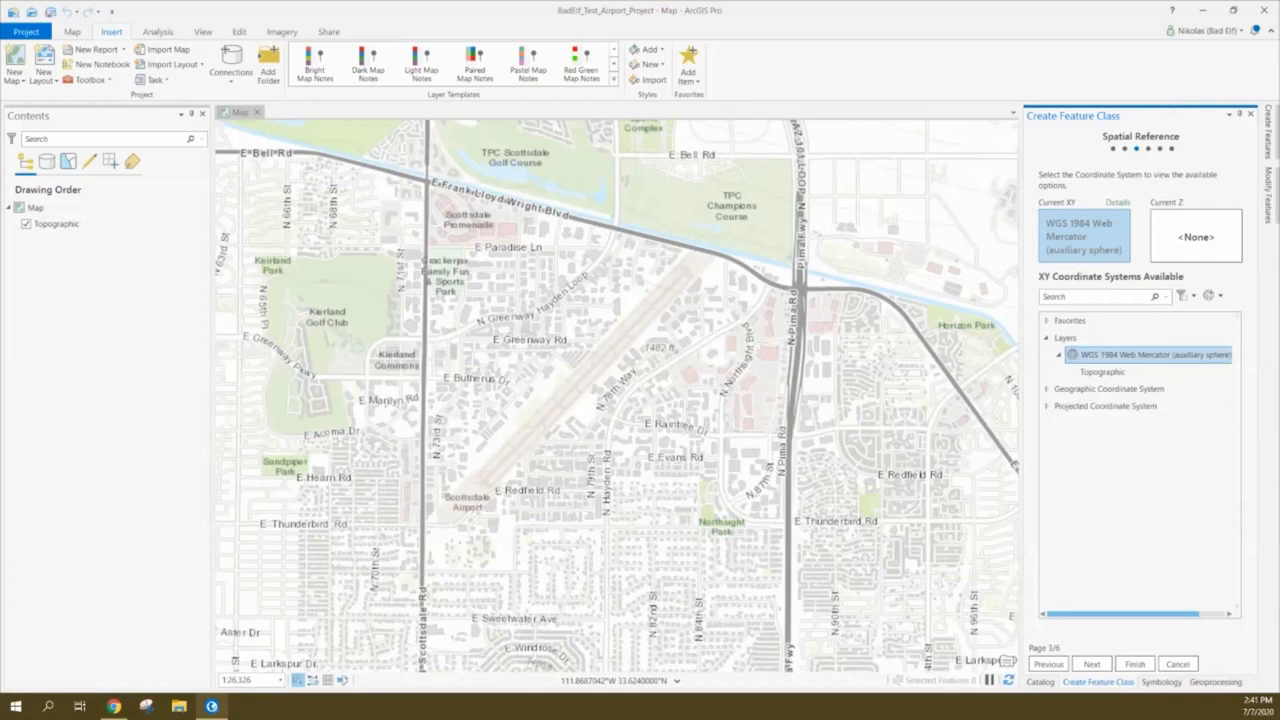
pyautogui.click(1095, 296)
pyautogui.write('6318')
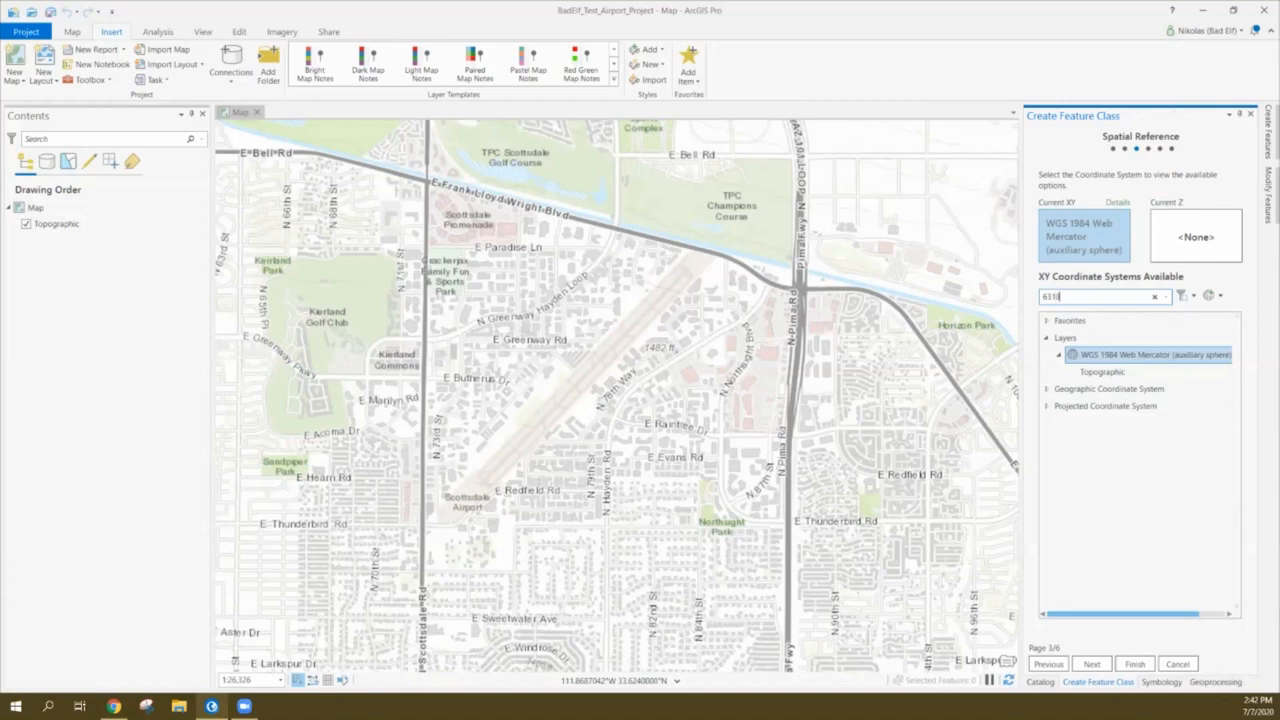
pyautogui.press('Return')
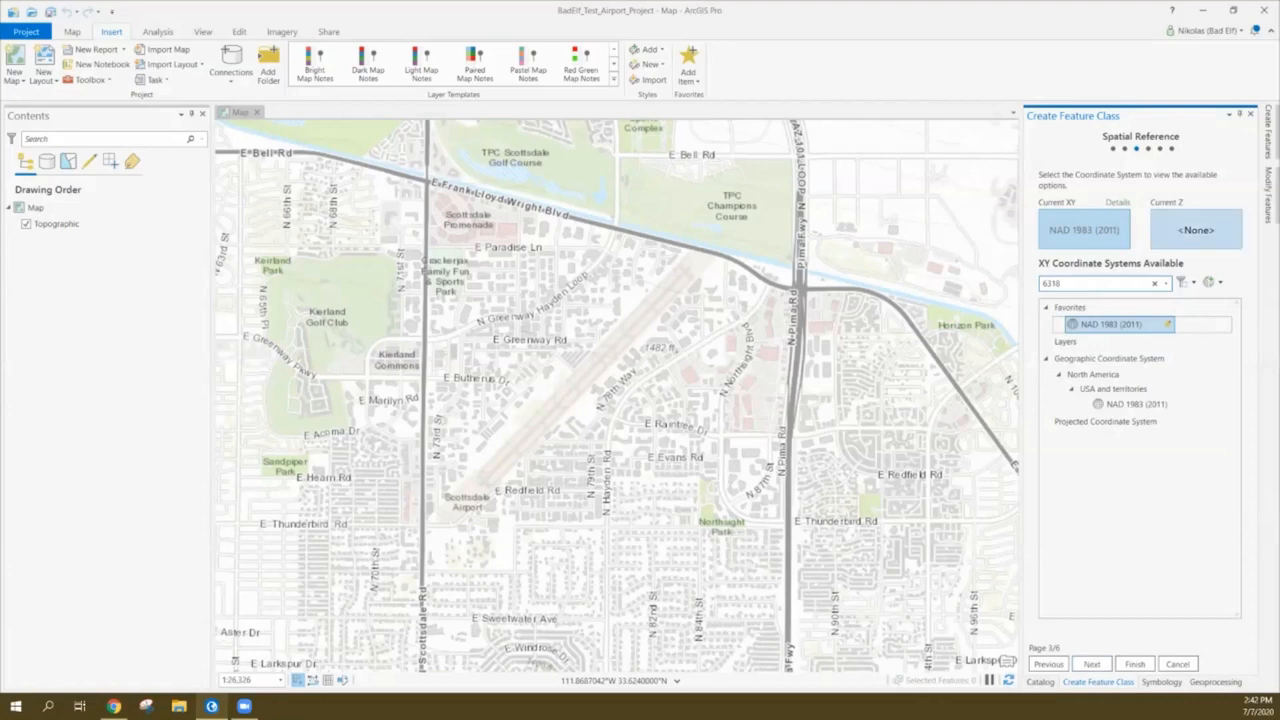
pyautogui.click(1196, 230)
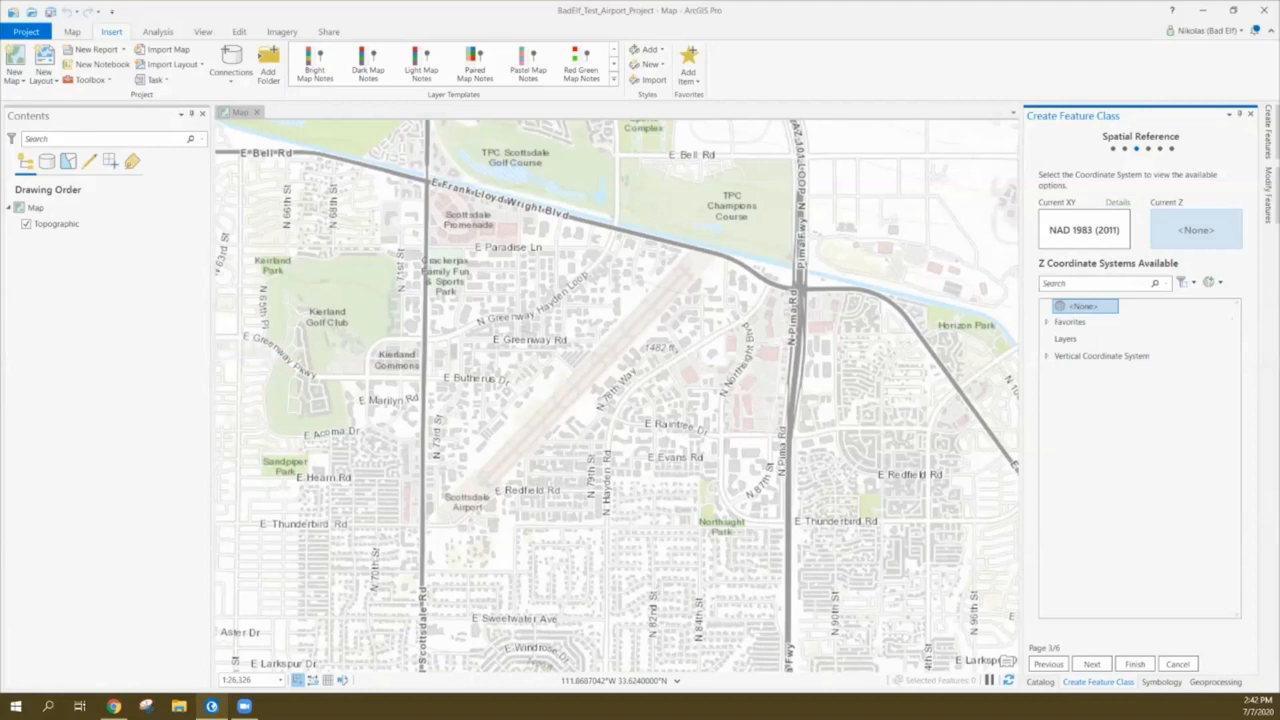
# Browse Vertical > Ellipsoidal-based > World systems, keep Z at None, and continue to Tolerance
pyautogui.click(1100, 356)
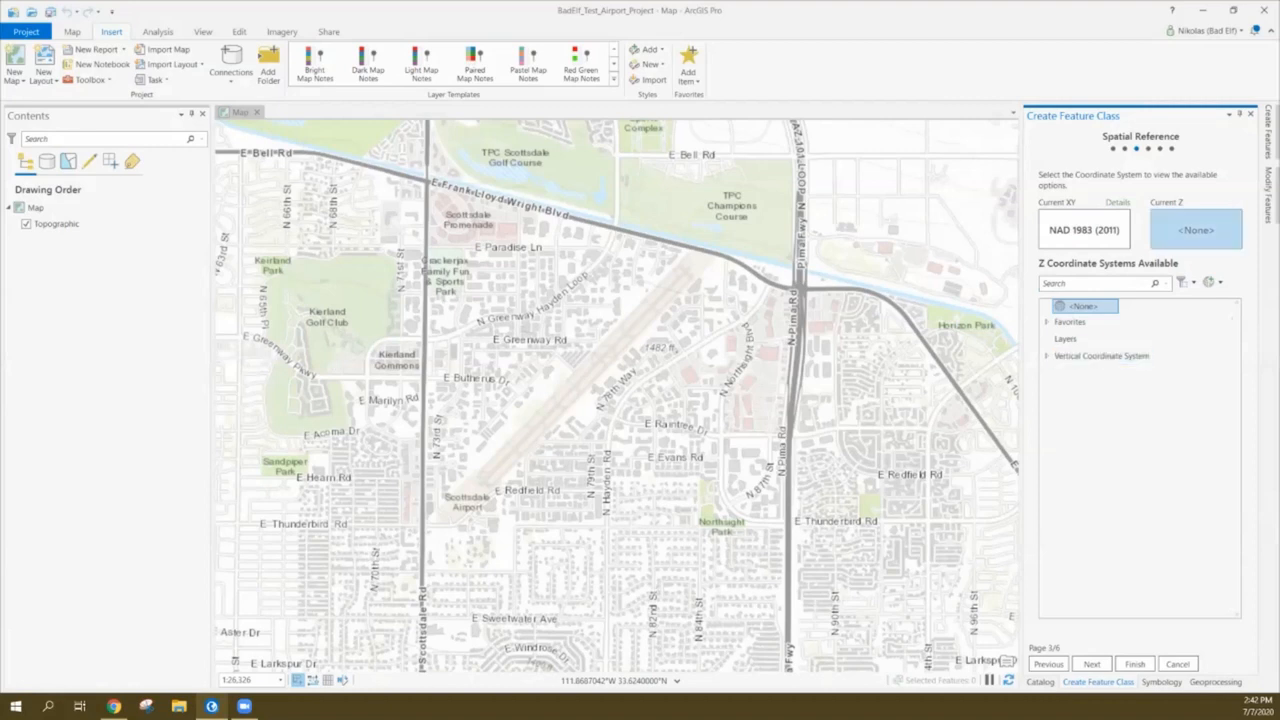
pyautogui.click(1046, 356)
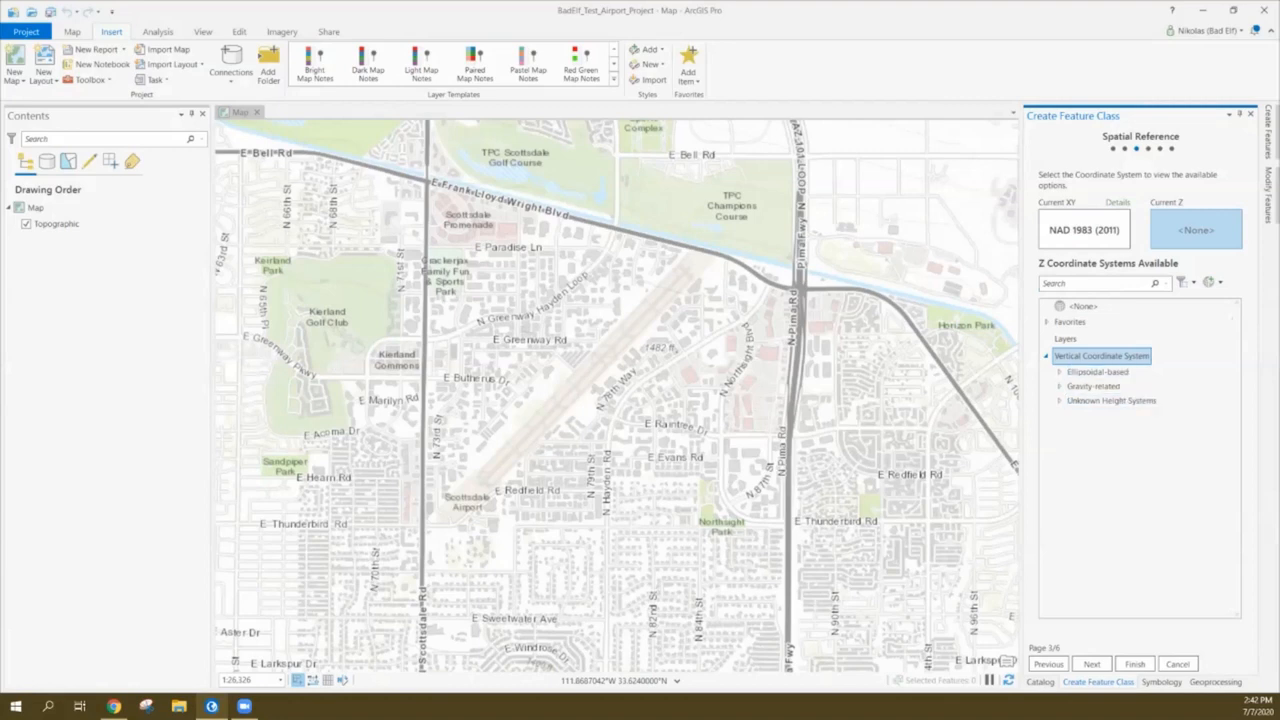
pyautogui.doubleClick(1097, 372)
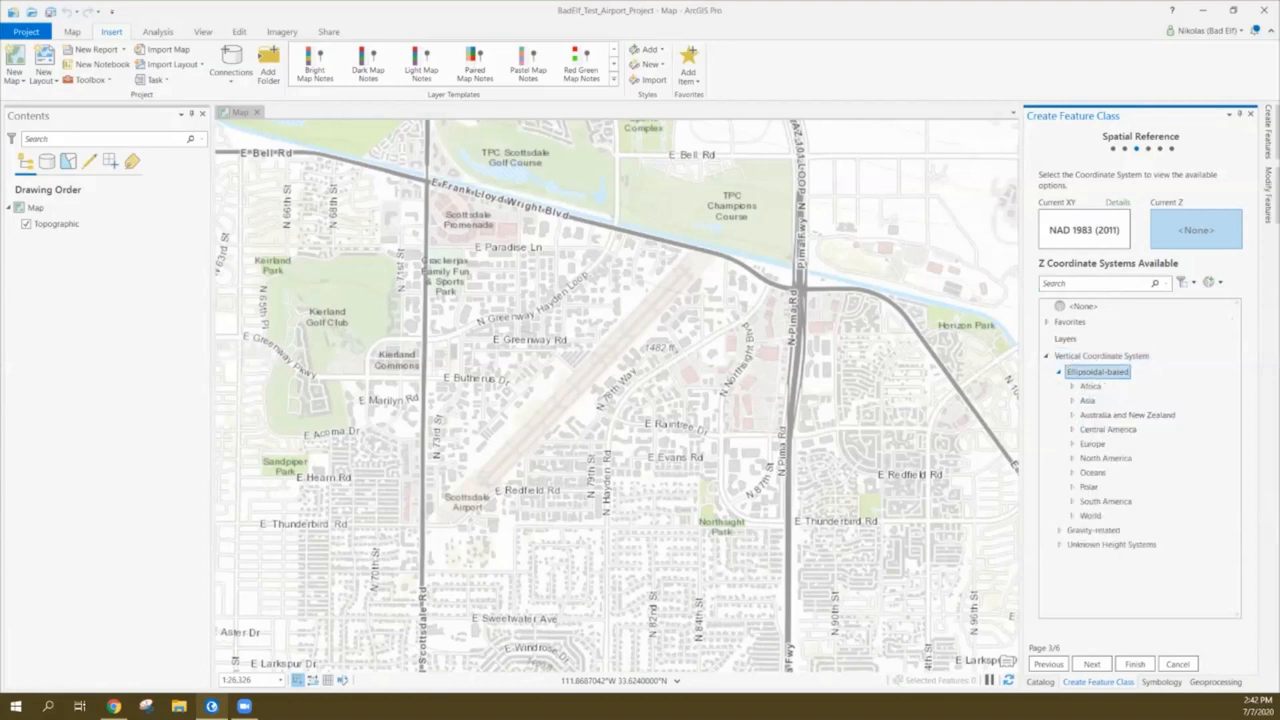
pyautogui.doubleClick(1090, 516)
pyautogui.scroll(-3, 1140, 460)
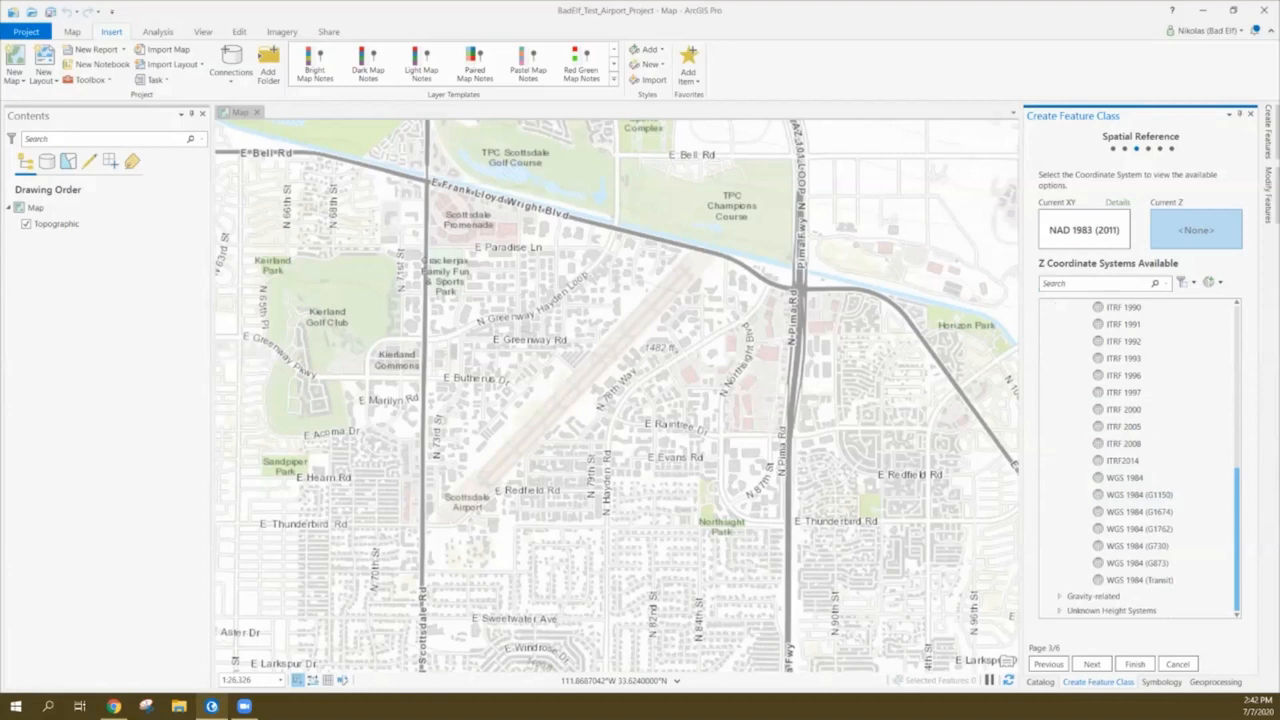
pyautogui.scroll(5, 1140, 460)
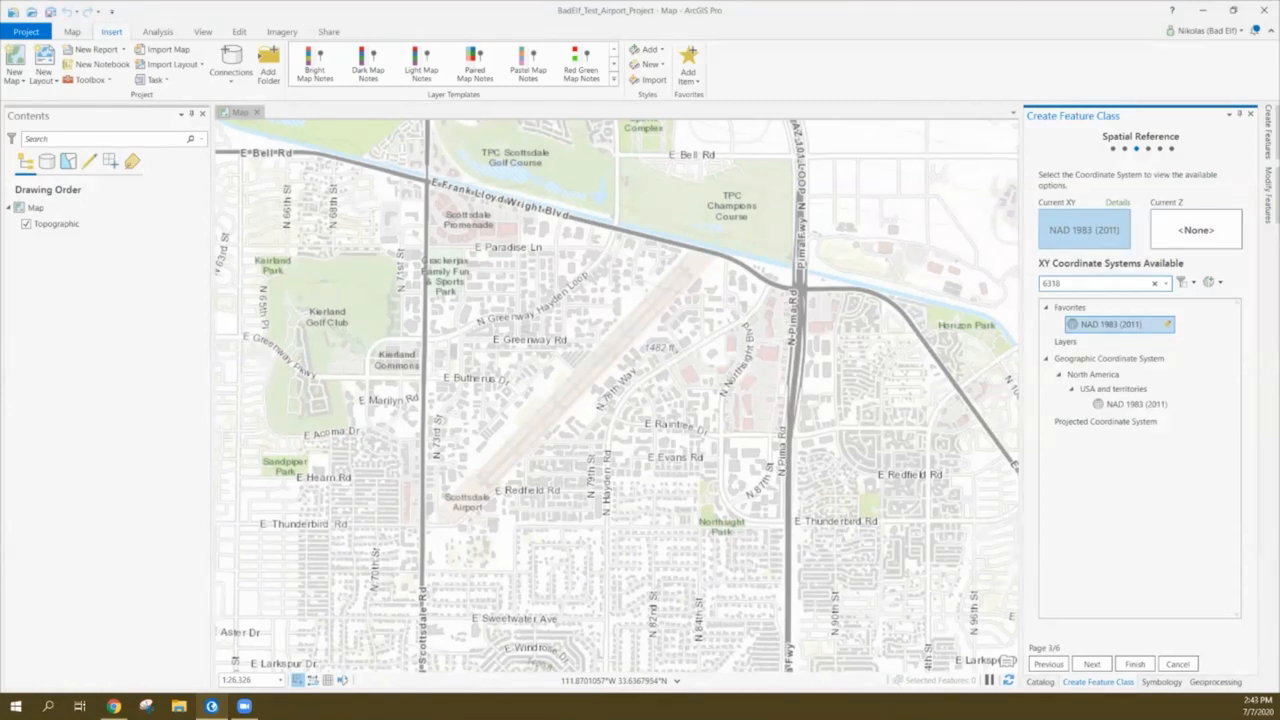
pyautogui.click(1092, 664)
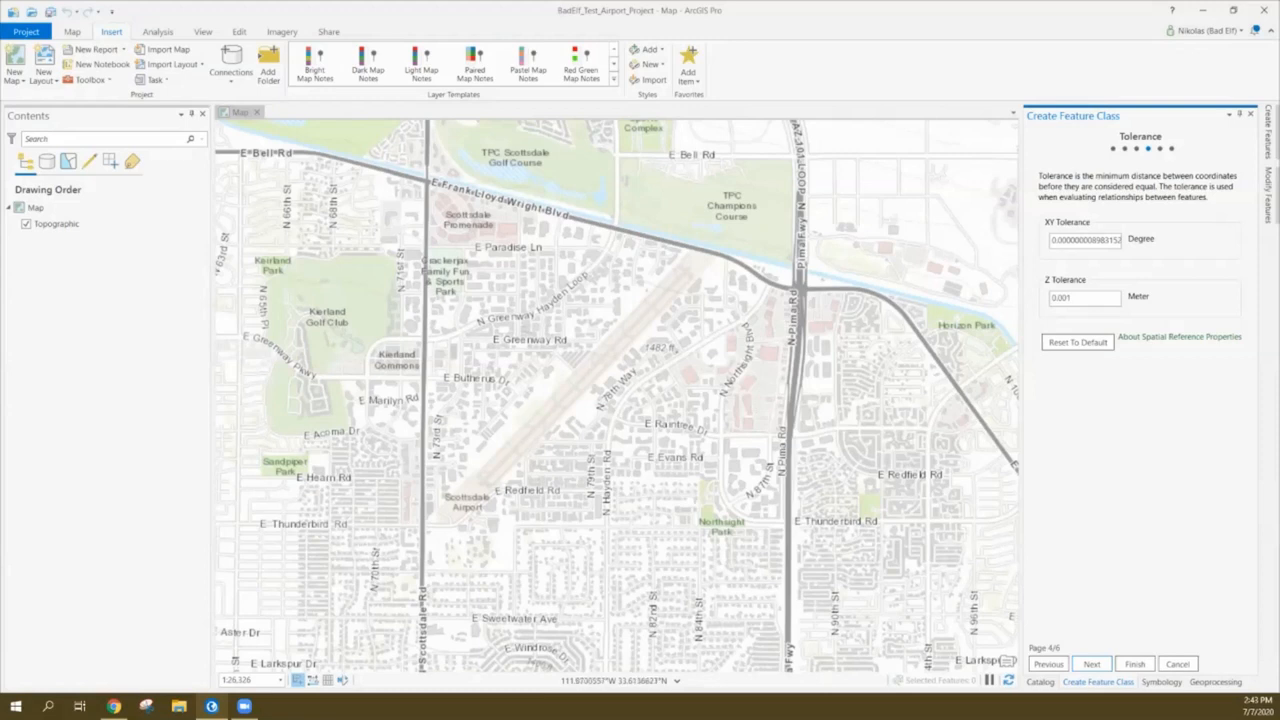
# Accept default Tolerance, Resolution and Storage settings and finish creating Test_Points
pyautogui.click(1048, 664)
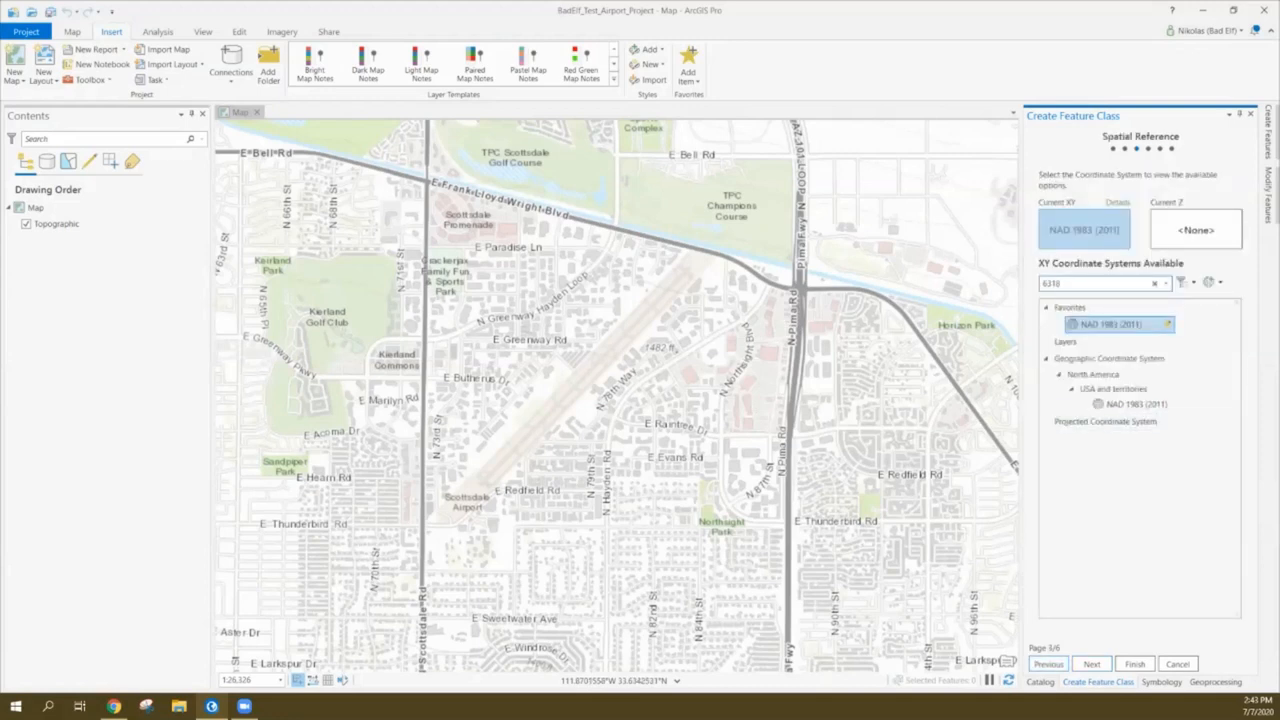
pyautogui.click(1092, 664)
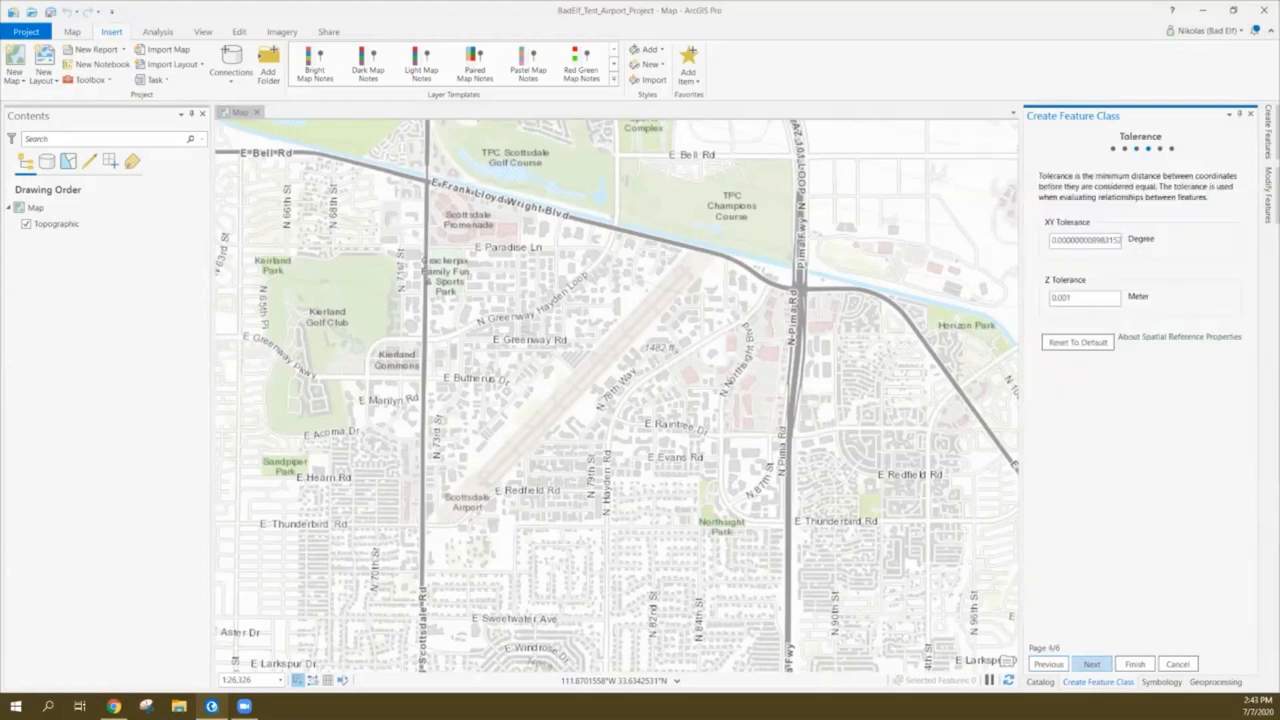
pyautogui.click(1092, 664)
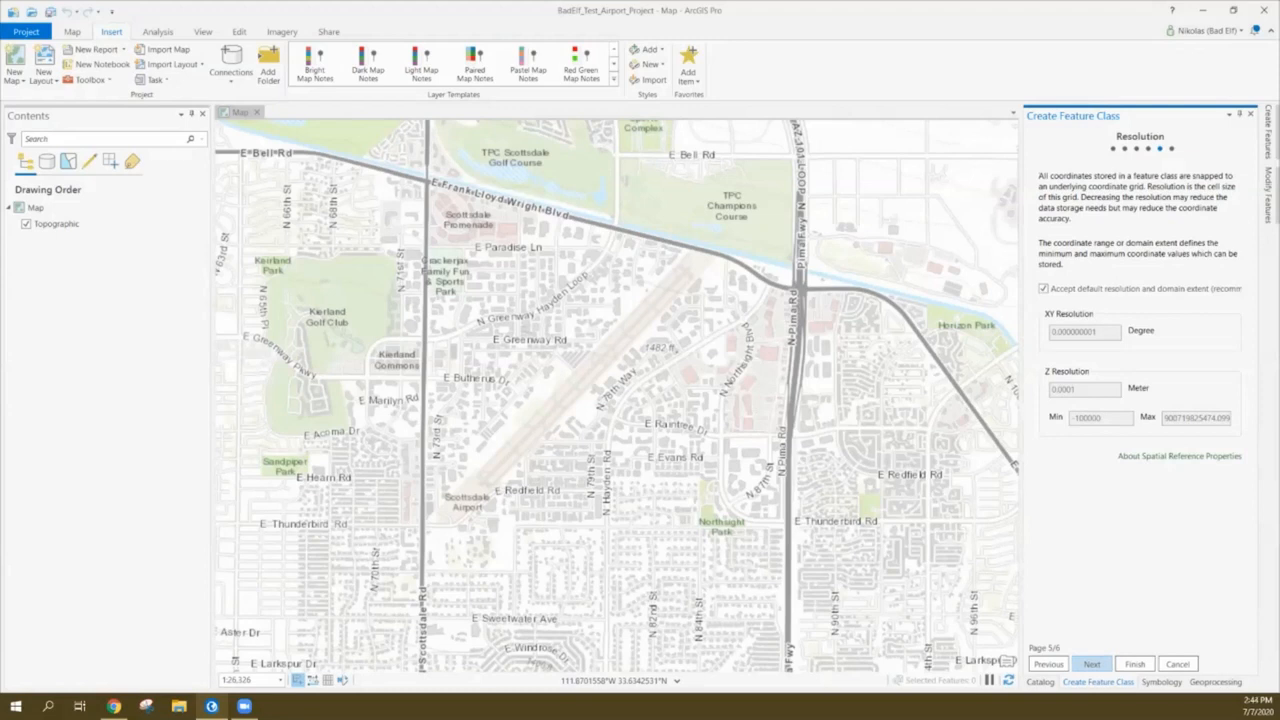
pyautogui.click(1092, 664)
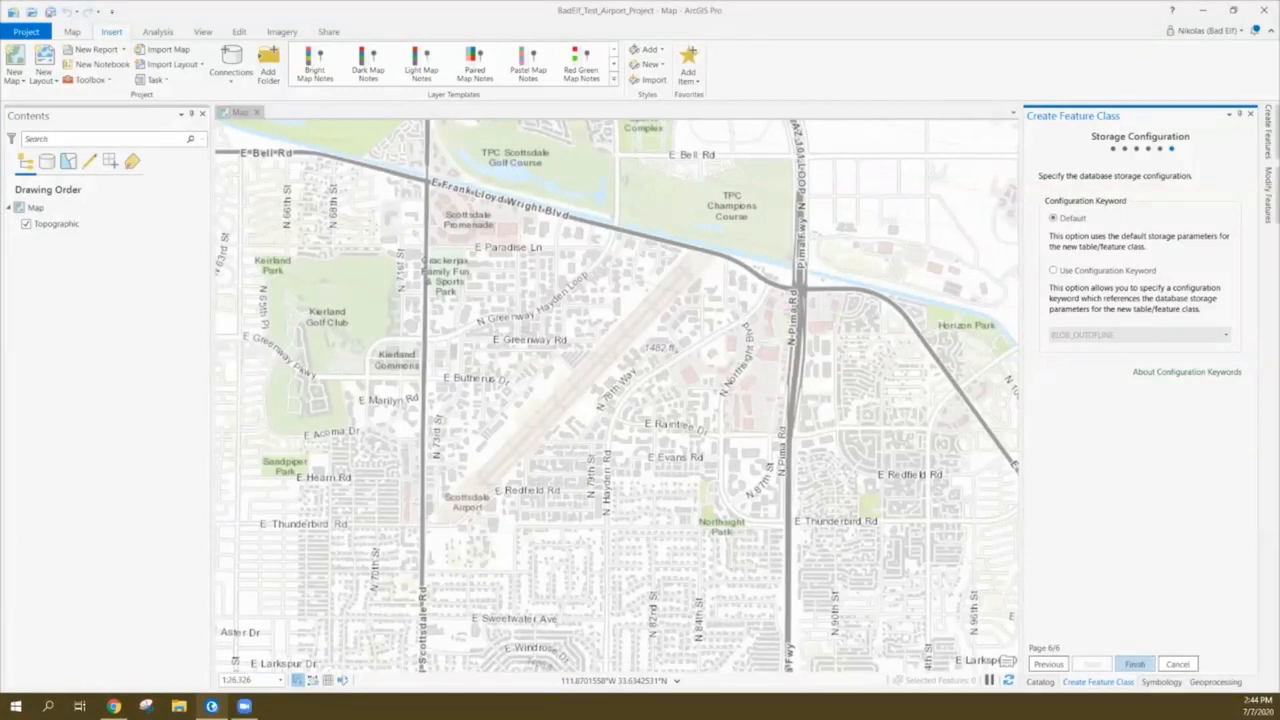
pyautogui.click(1134, 664)
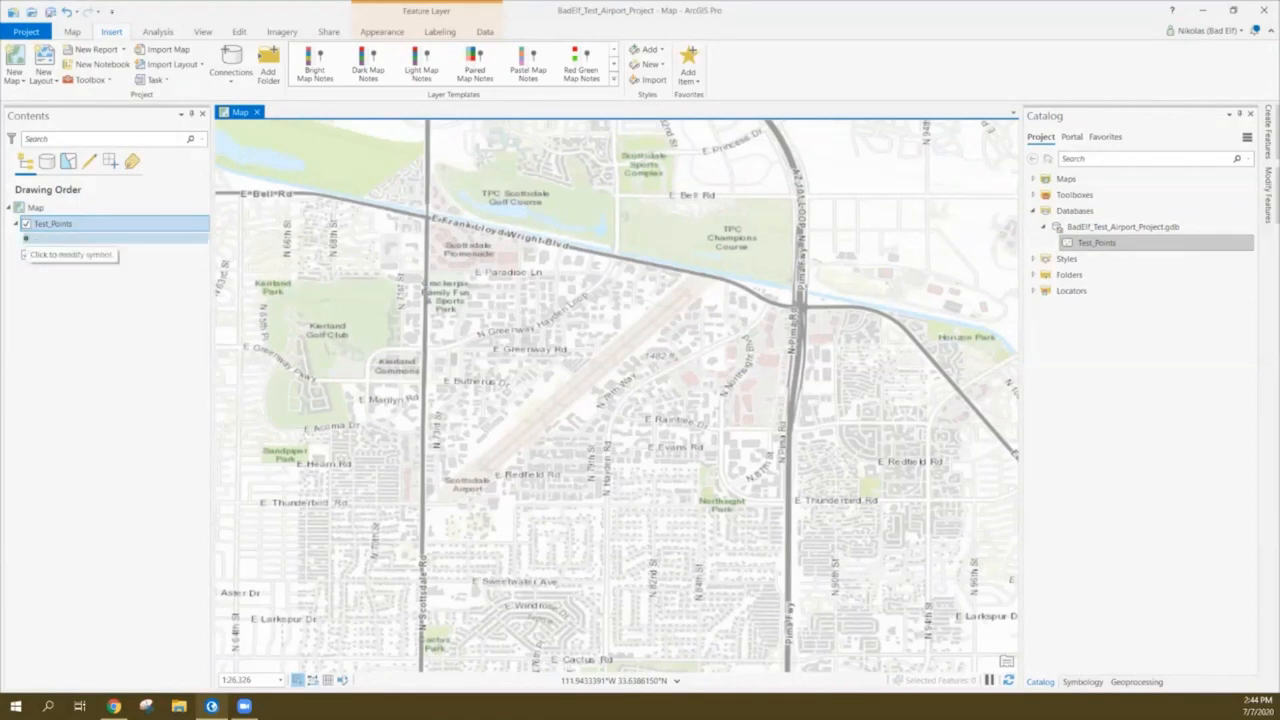
# Symbolise Test_Points with a red Cross 1 marker and apply it
pyautogui.click(25, 239)
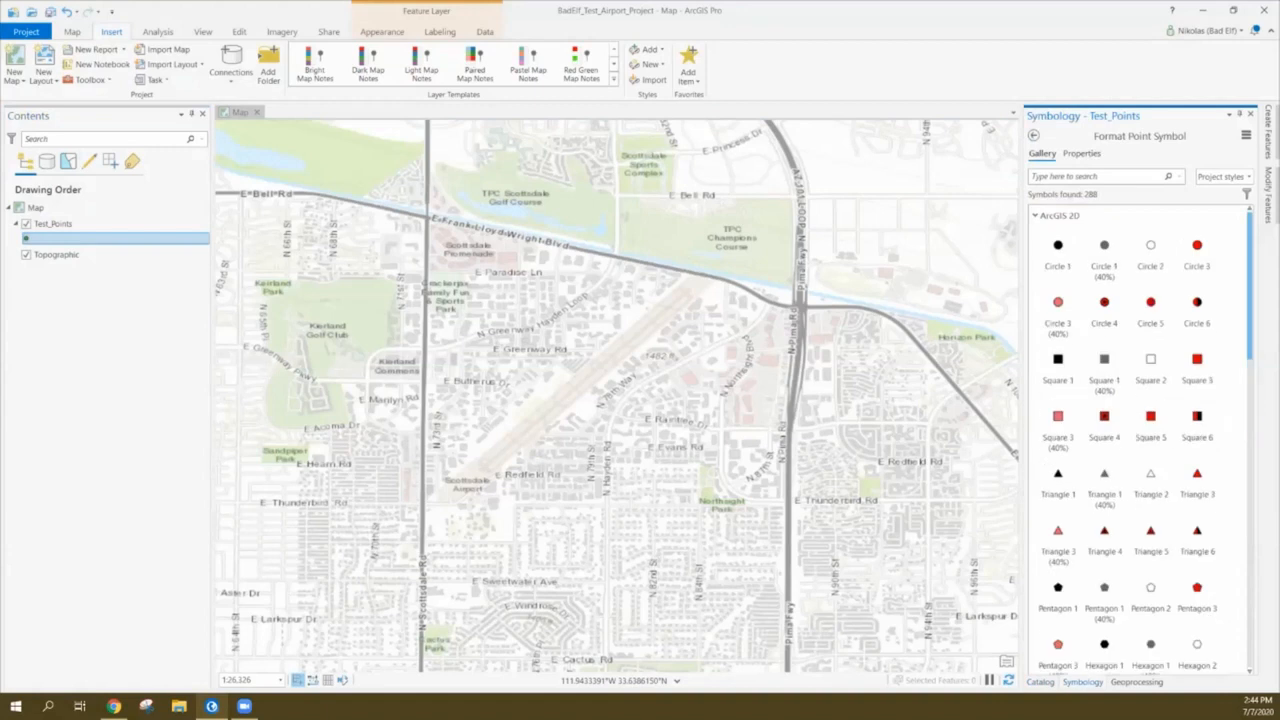
pyautogui.scroll(-1, 1140, 440)
pyautogui.scroll(-3, 1104, 420)
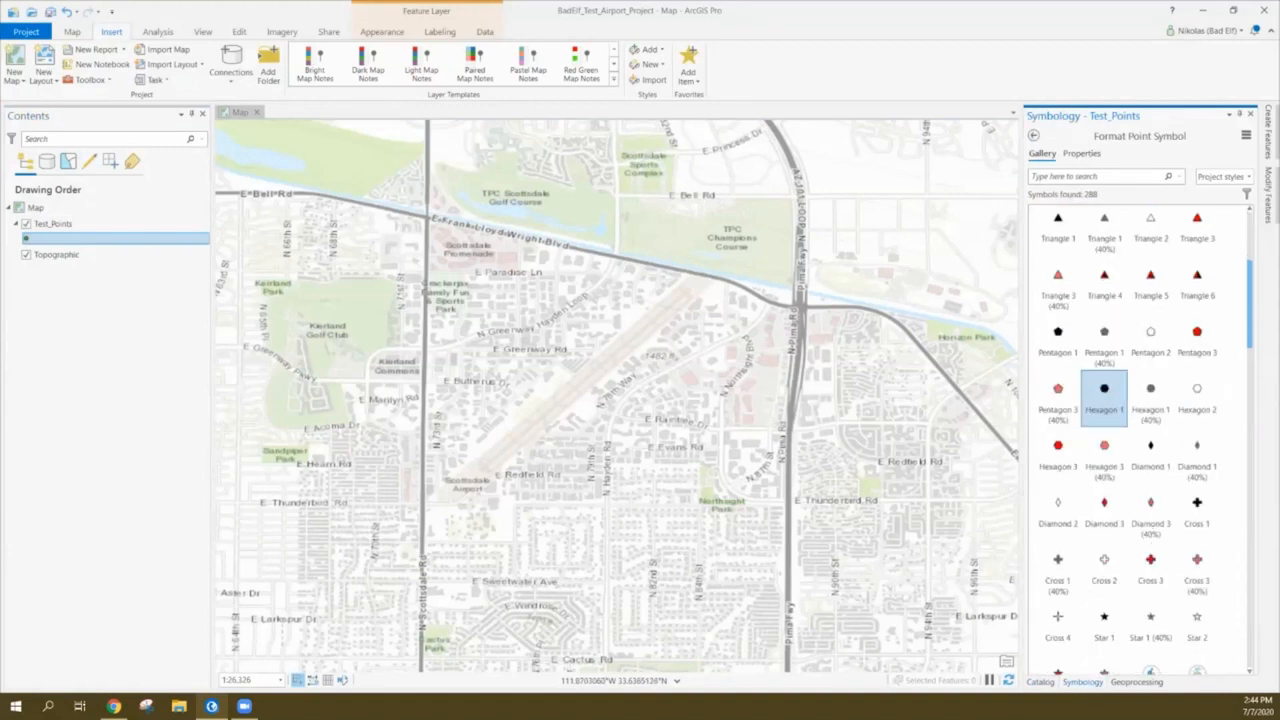
pyautogui.click(1197, 510)
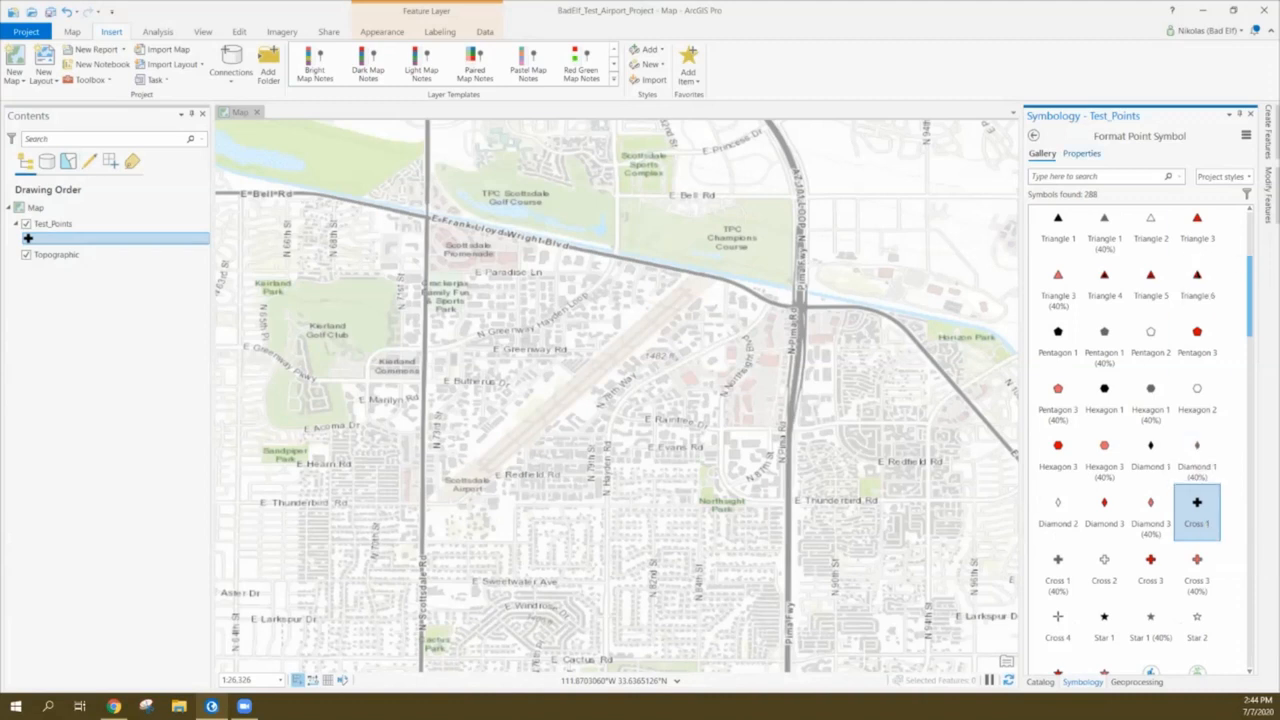
pyautogui.click(1081, 153)
pyautogui.click(1242, 233)
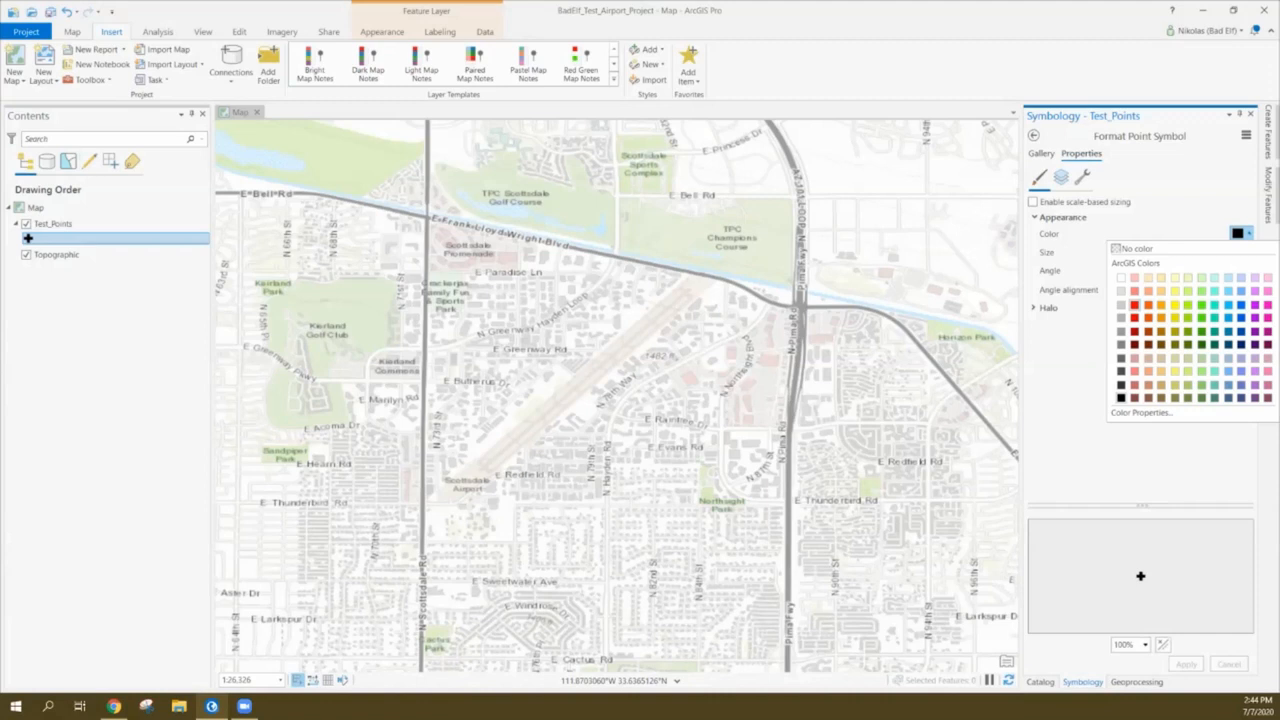
pyautogui.click(1134, 304)
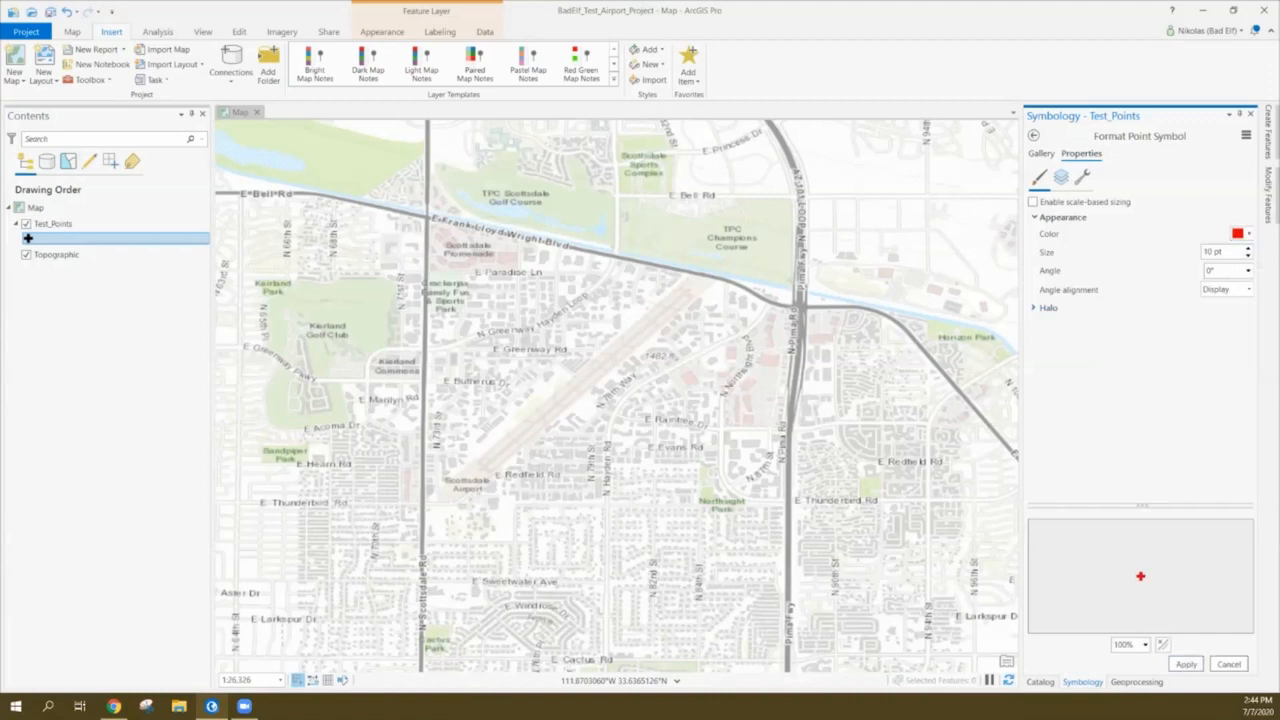
pyautogui.click(1186, 664)
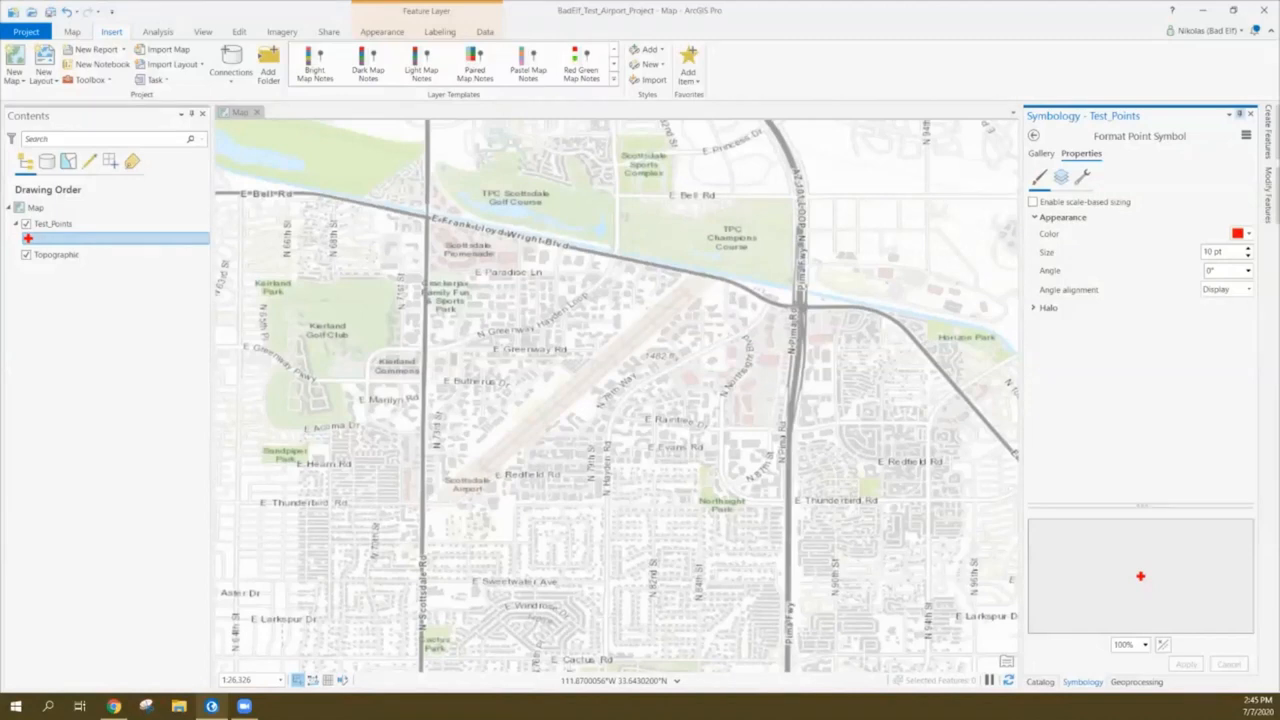
pyautogui.click(1250, 114)
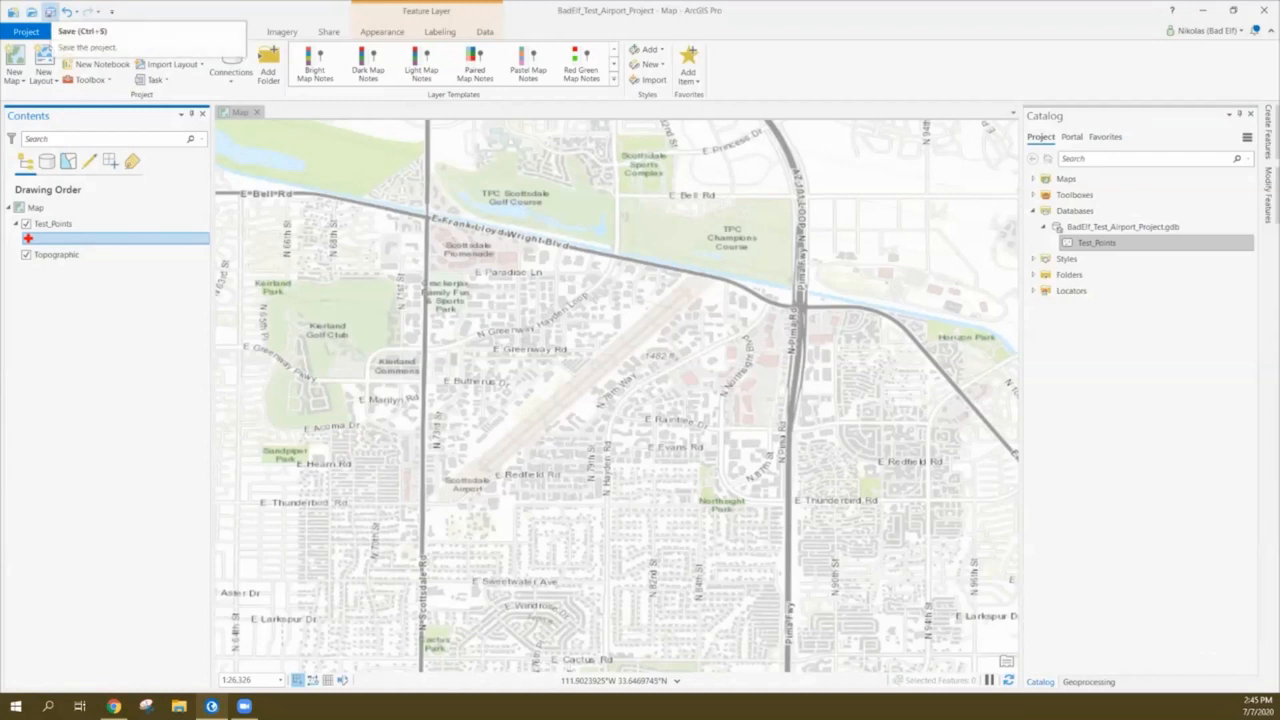
# Save the ArcGIS Pro project and switch to the View ribbon tab
pyautogui.click(50, 12)
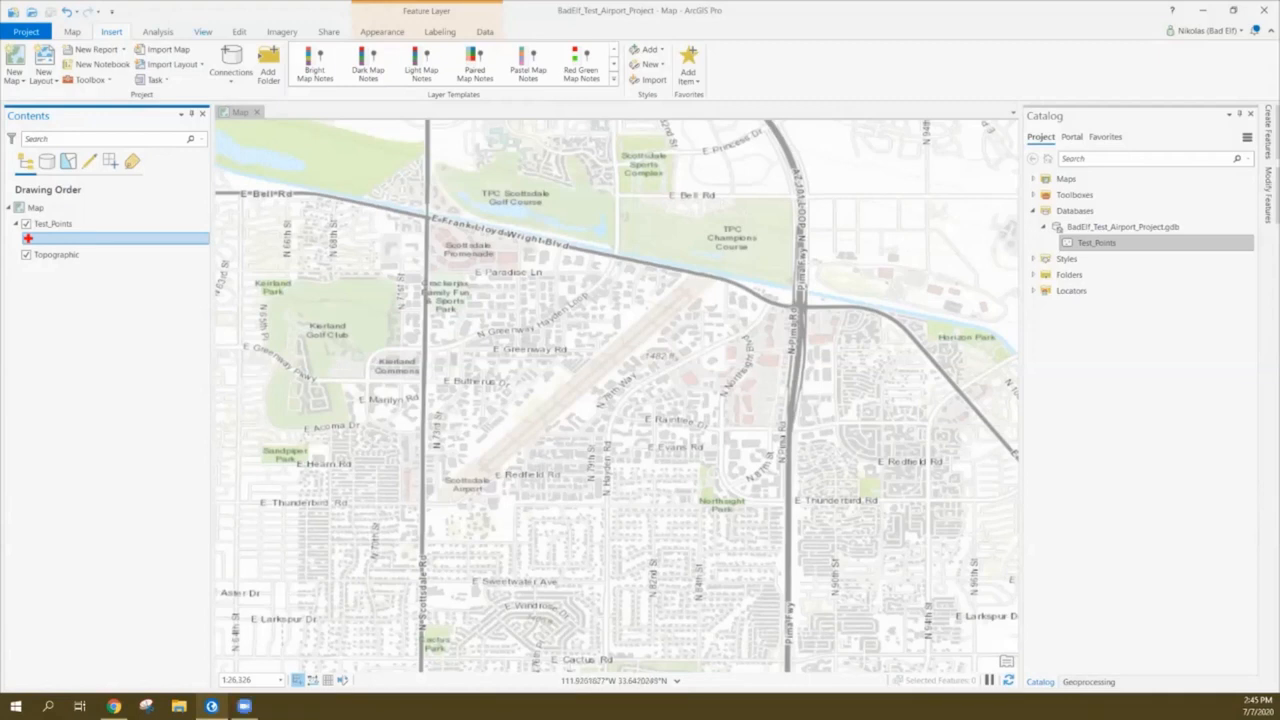
pyautogui.click(203, 32)
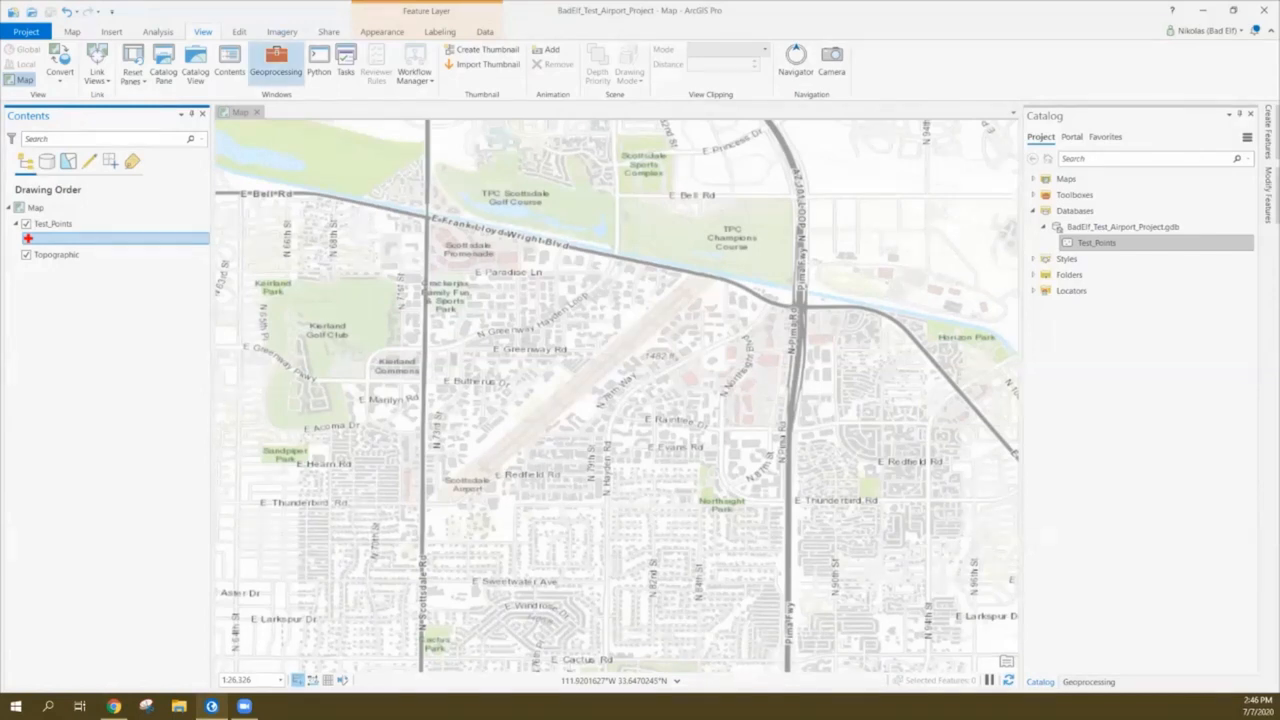
# Find the Add GPS Metadata Fields tool by searching 'add gps' and set Test_Points as its input point features
pyautogui.click(276, 62)
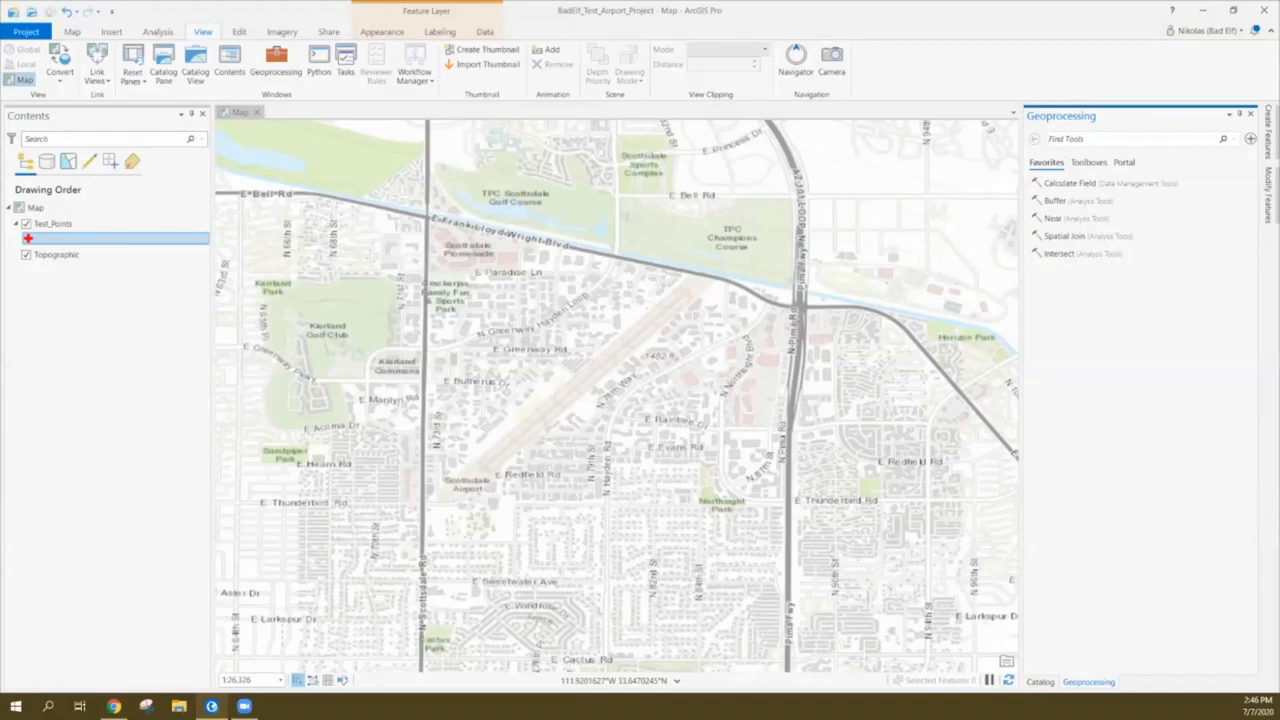
pyautogui.write('GNSS')
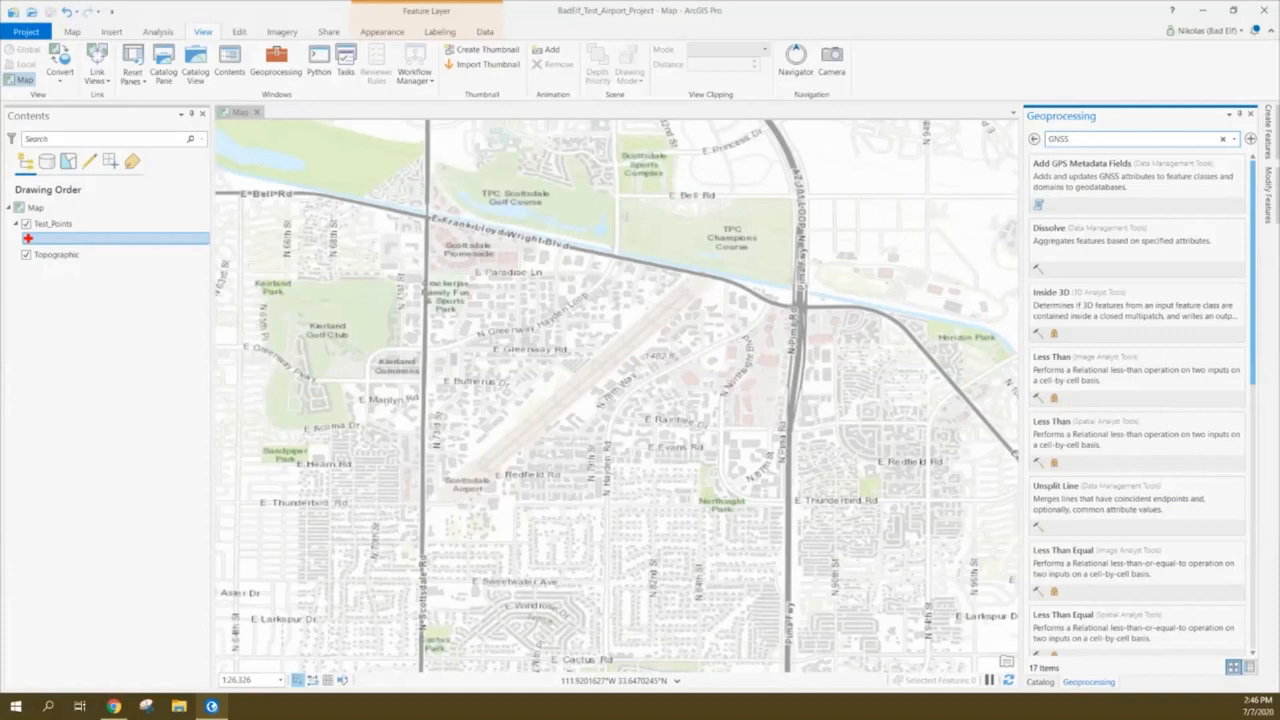
pyautogui.press('BackSpace')
pyautogui.press('BackSpace')
pyautogui.press('BackSpace')
pyautogui.press('BackSpace')
pyautogui.write('add gps')
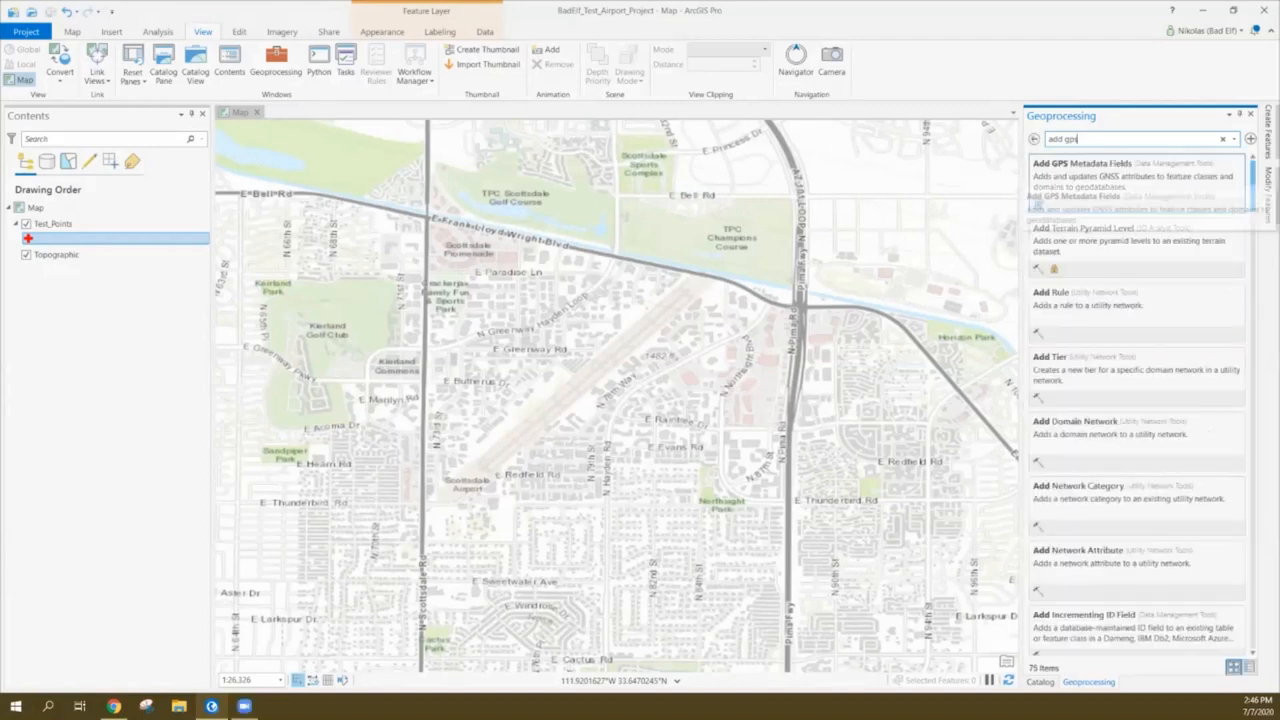
pyautogui.click(1080, 165)
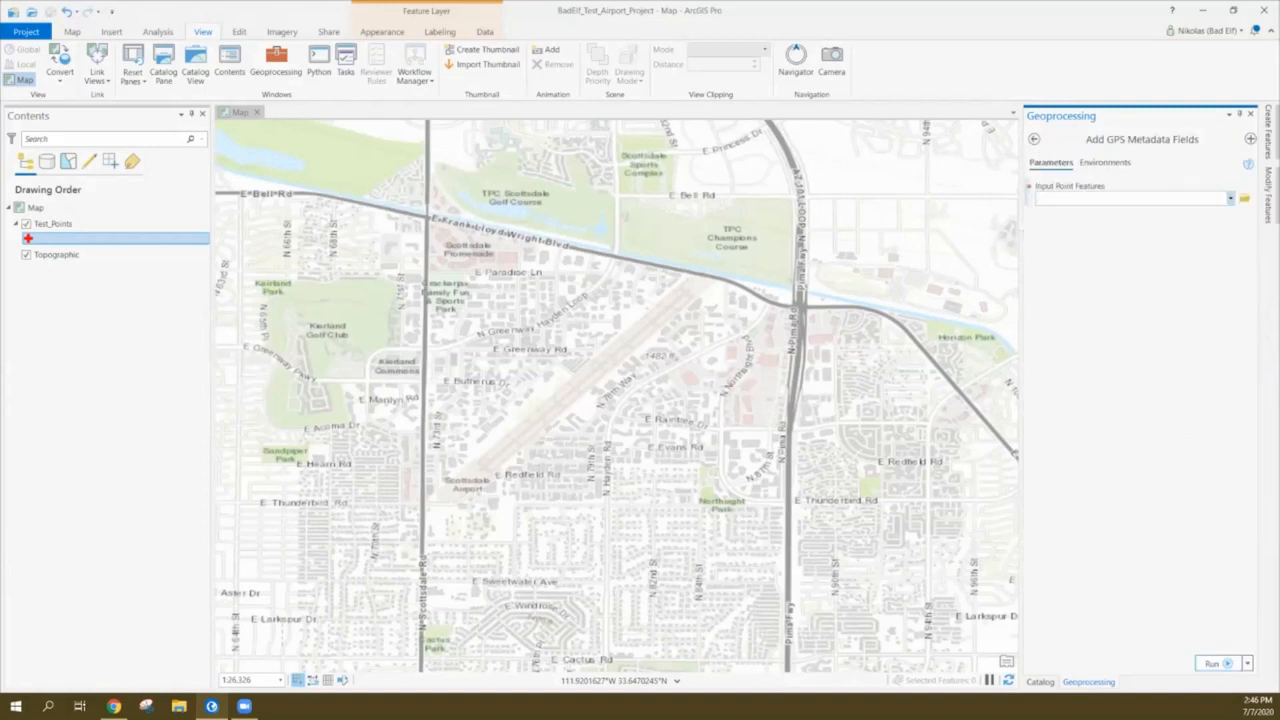
pyautogui.click(1230, 198)
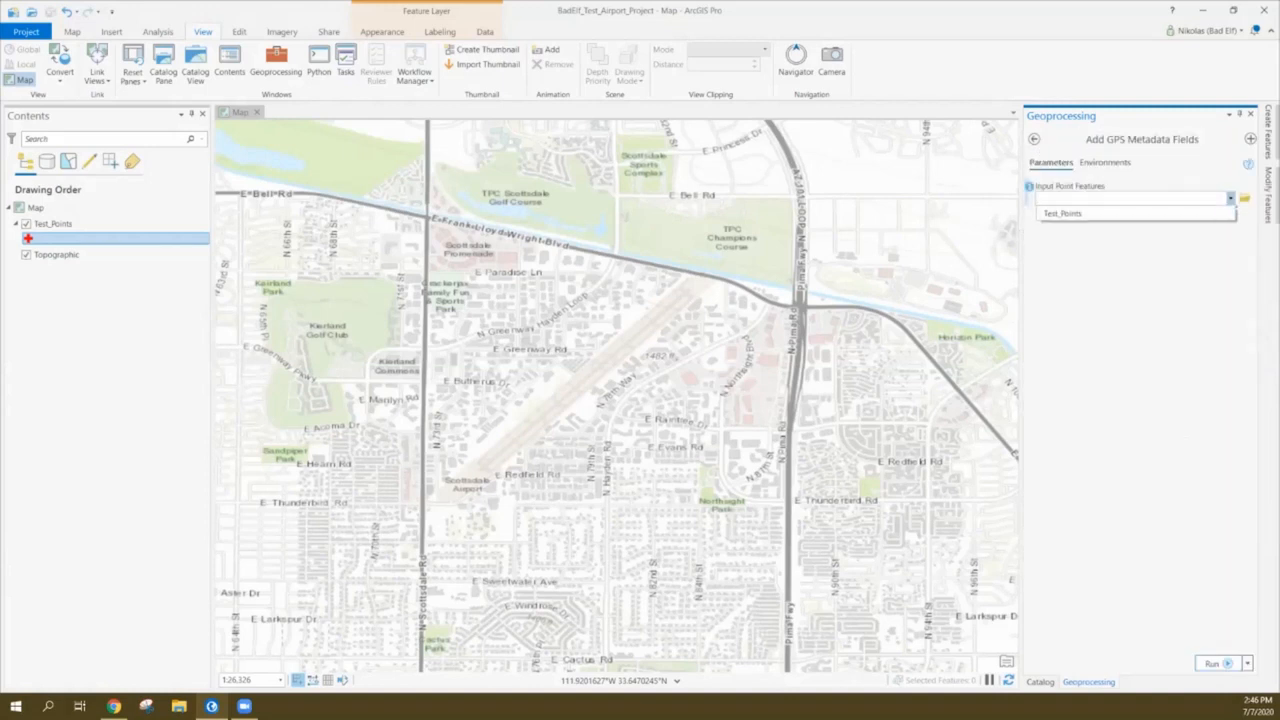
pyautogui.click(1062, 213)
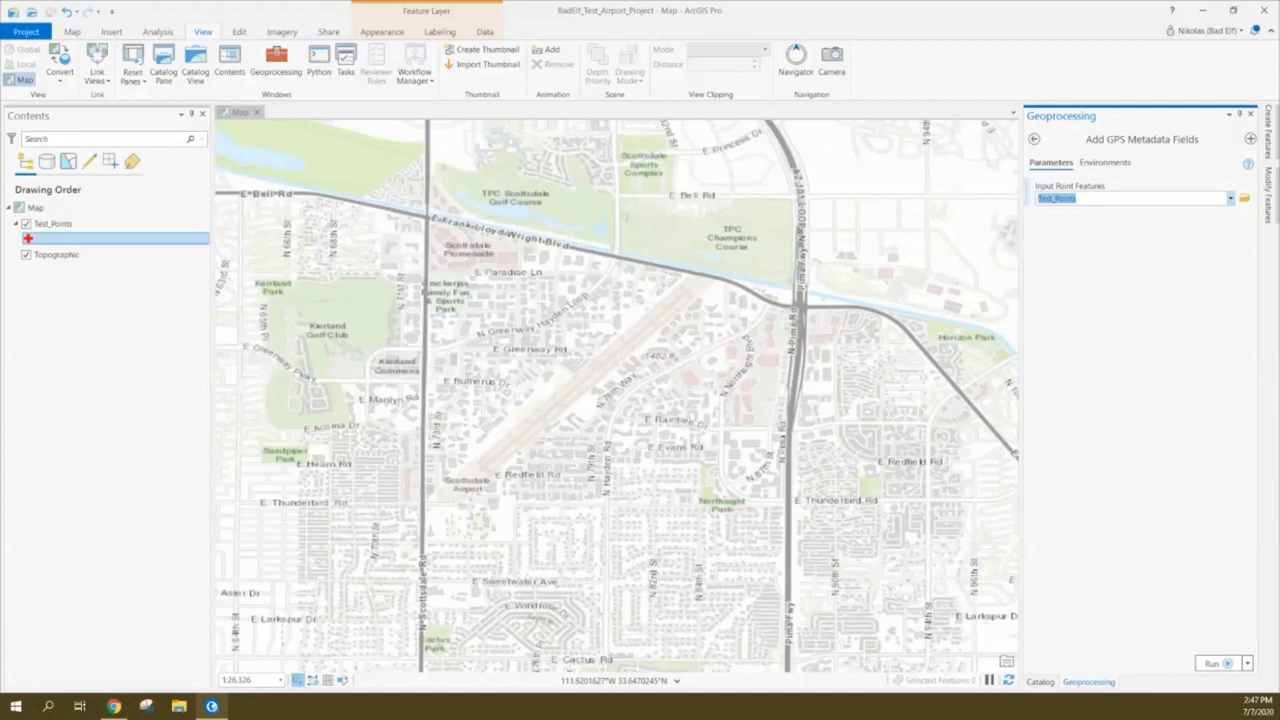
# Run Add GPS Metadata Fields on Test_Points, then auto-hide the Geoprocessing pane
pyautogui.click(1212, 663)
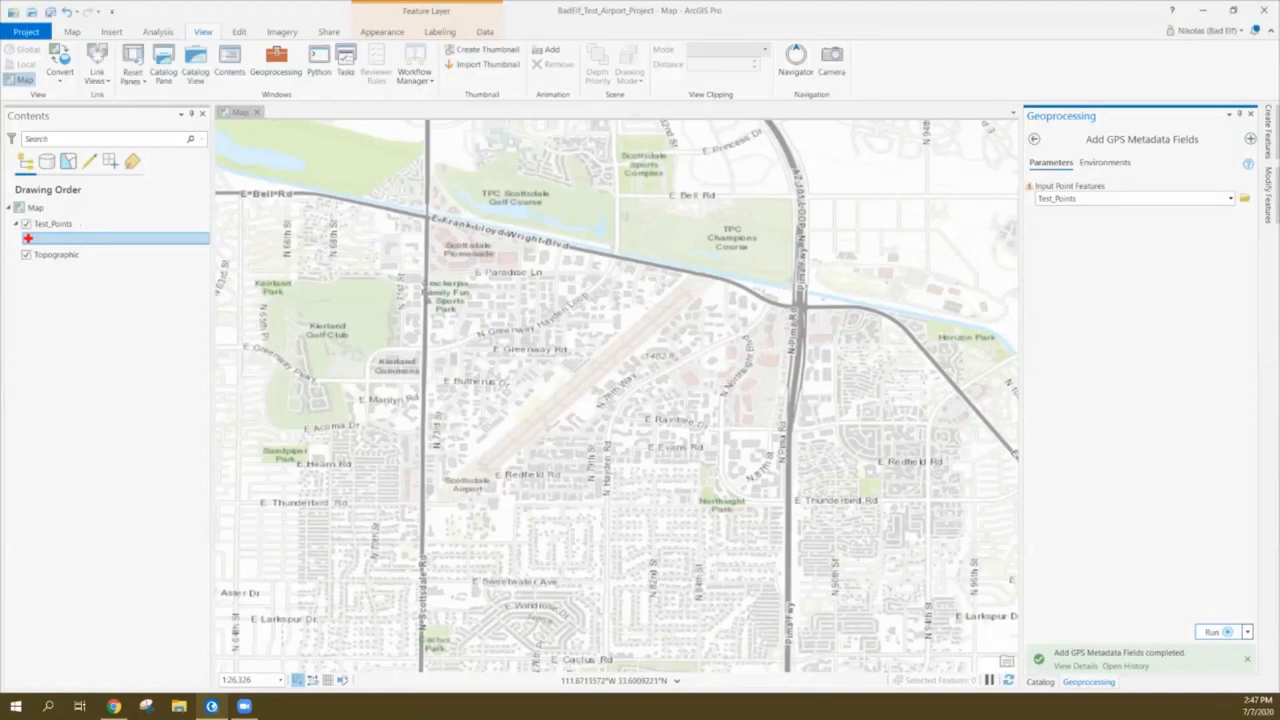
pyautogui.moveTo(1100, 660)
pyautogui.click(1240, 114)
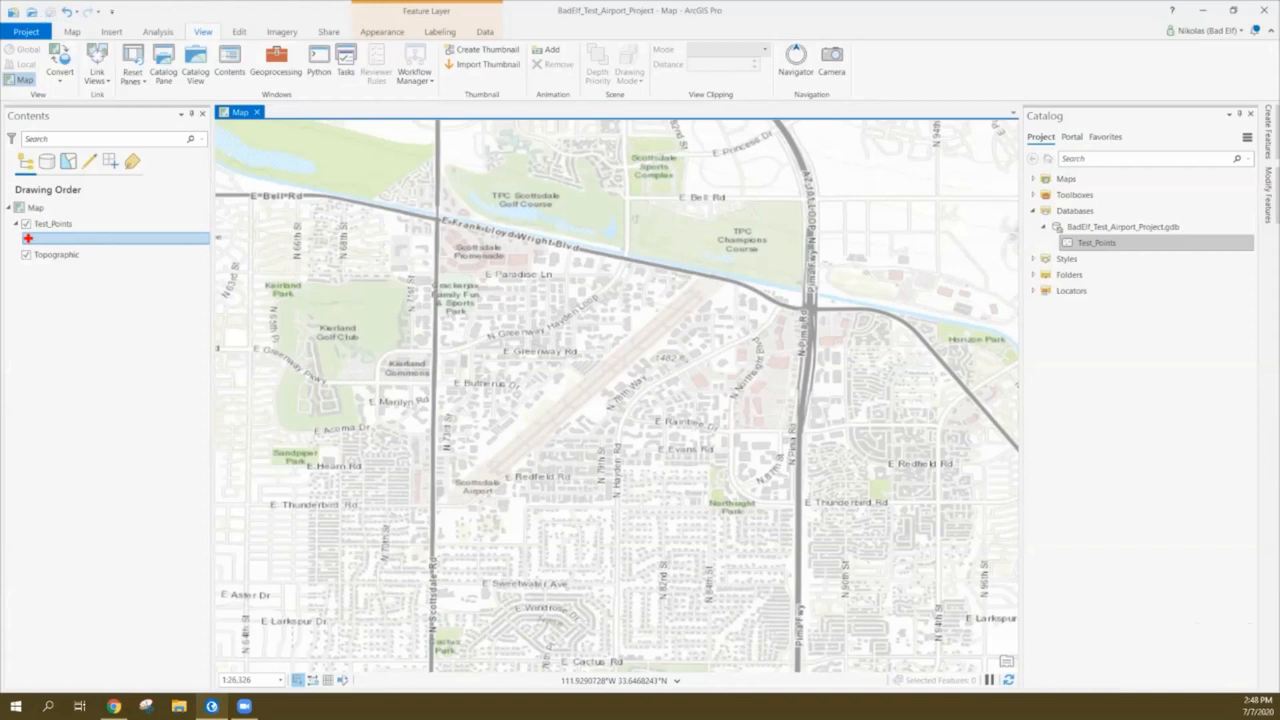
# Save the project with Ctrl+S
pyautogui.hotkey('ctrl', 's')
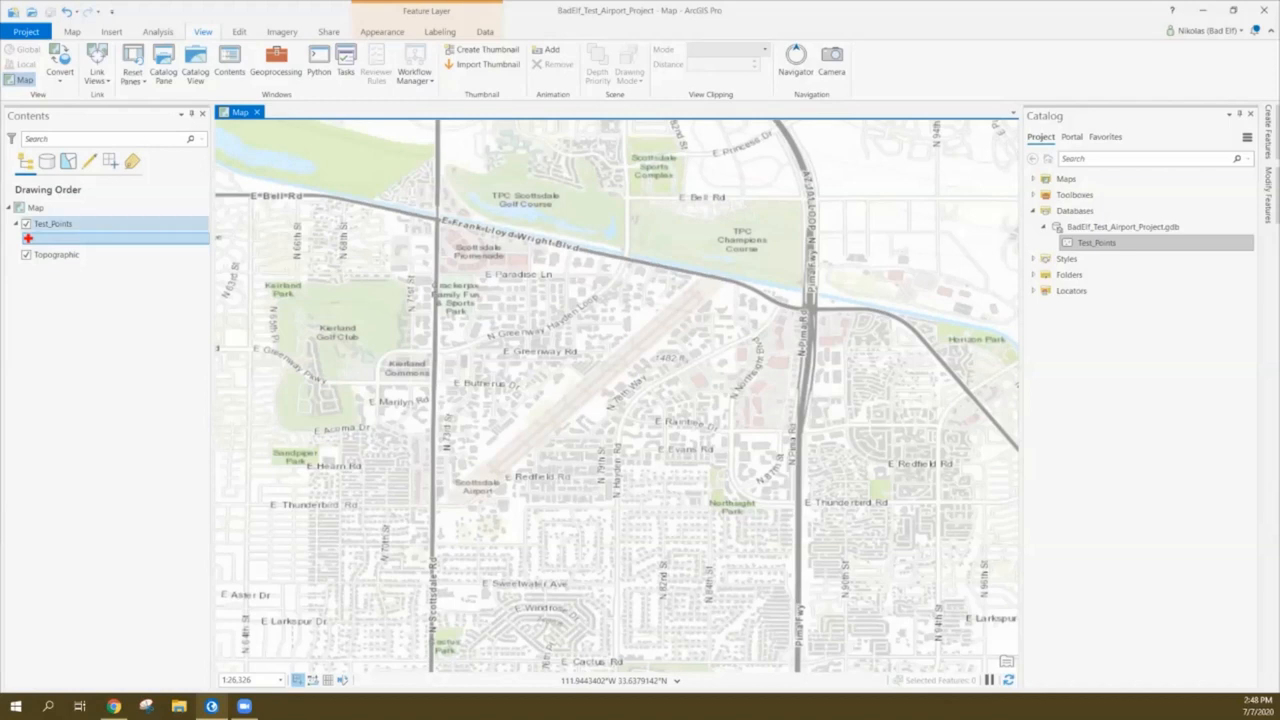
# Start Share As Web Layer for Test_Points and auto-hide the Catalog pane
pyautogui.click(53, 224)
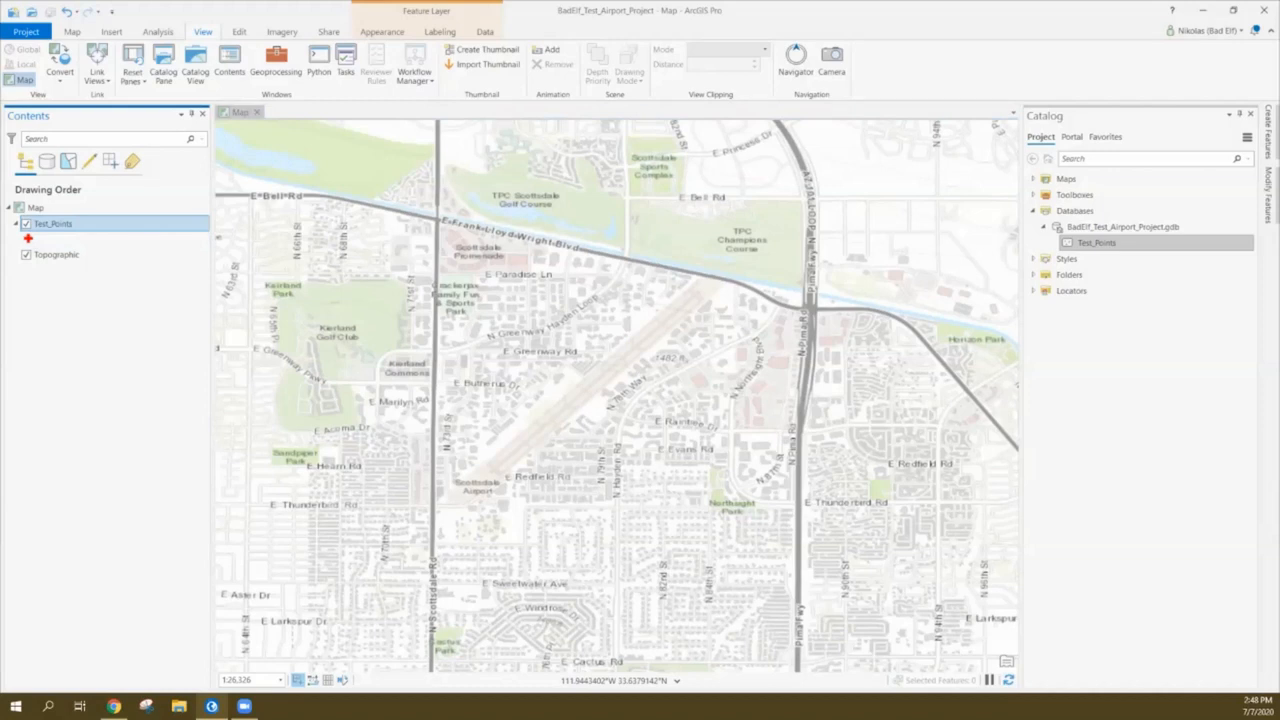
pyautogui.rightClick(79, 224)
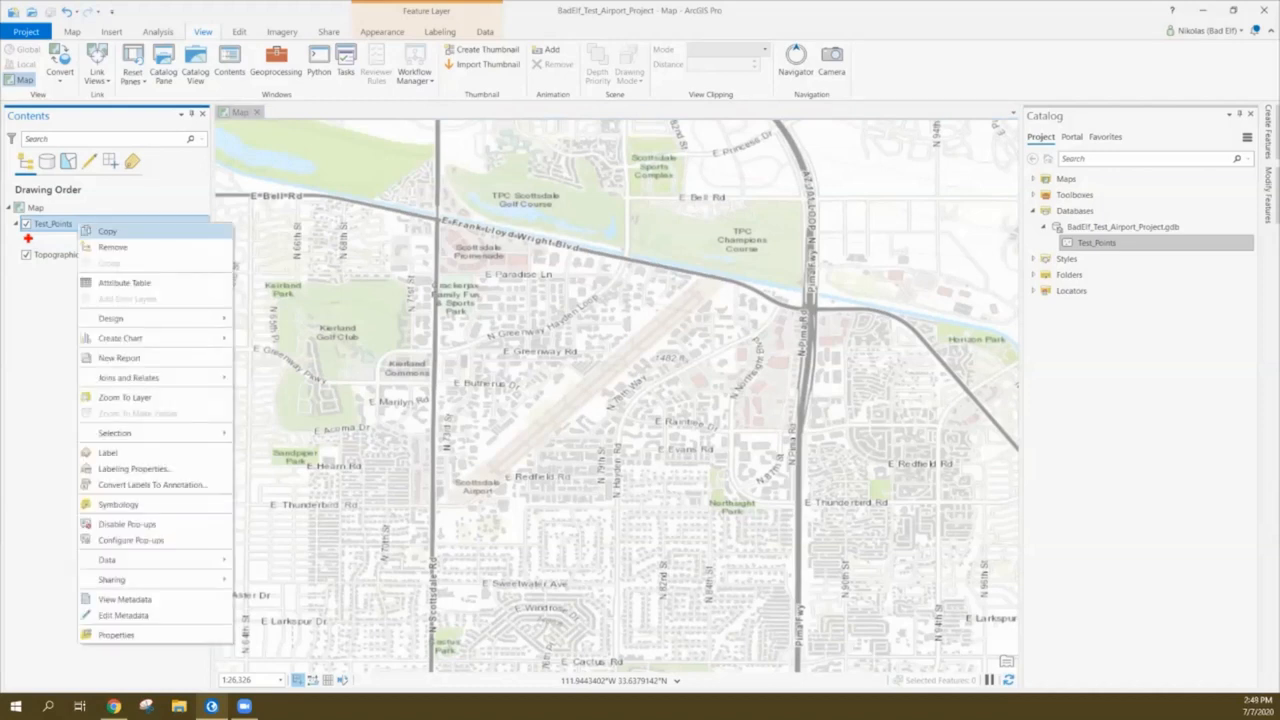
pyautogui.moveTo(150, 580)
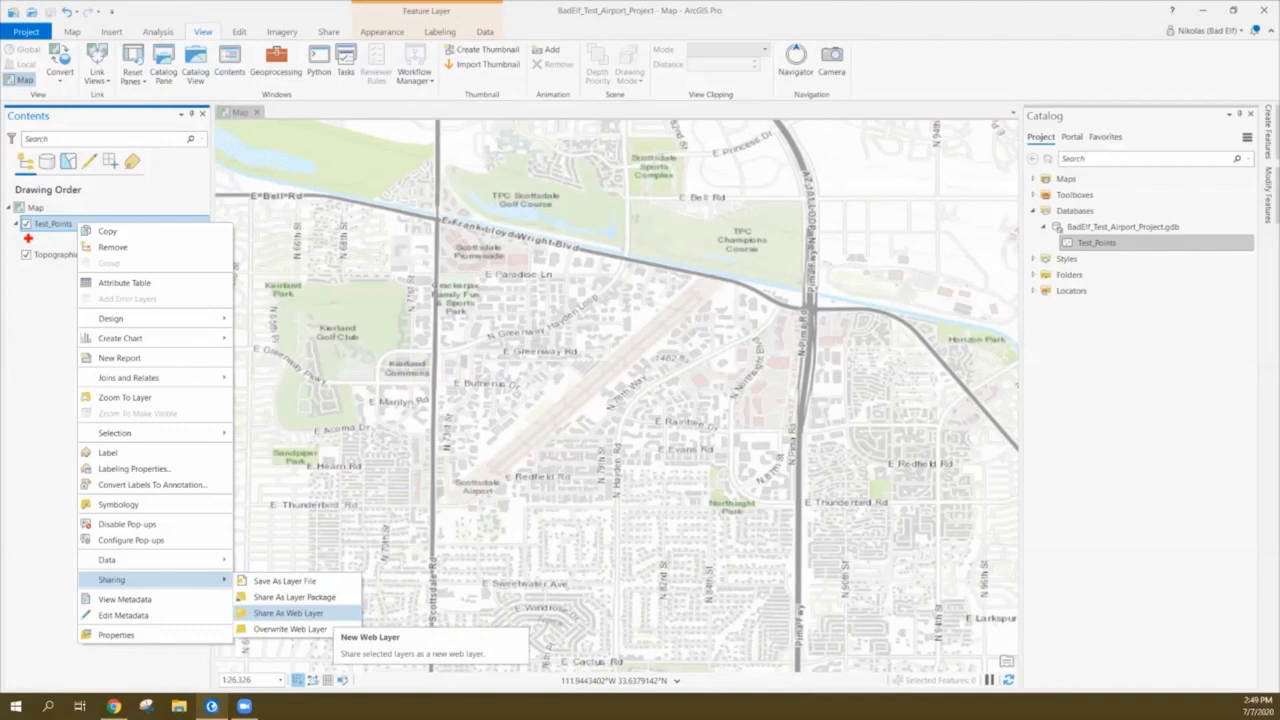
pyautogui.click(295, 613)
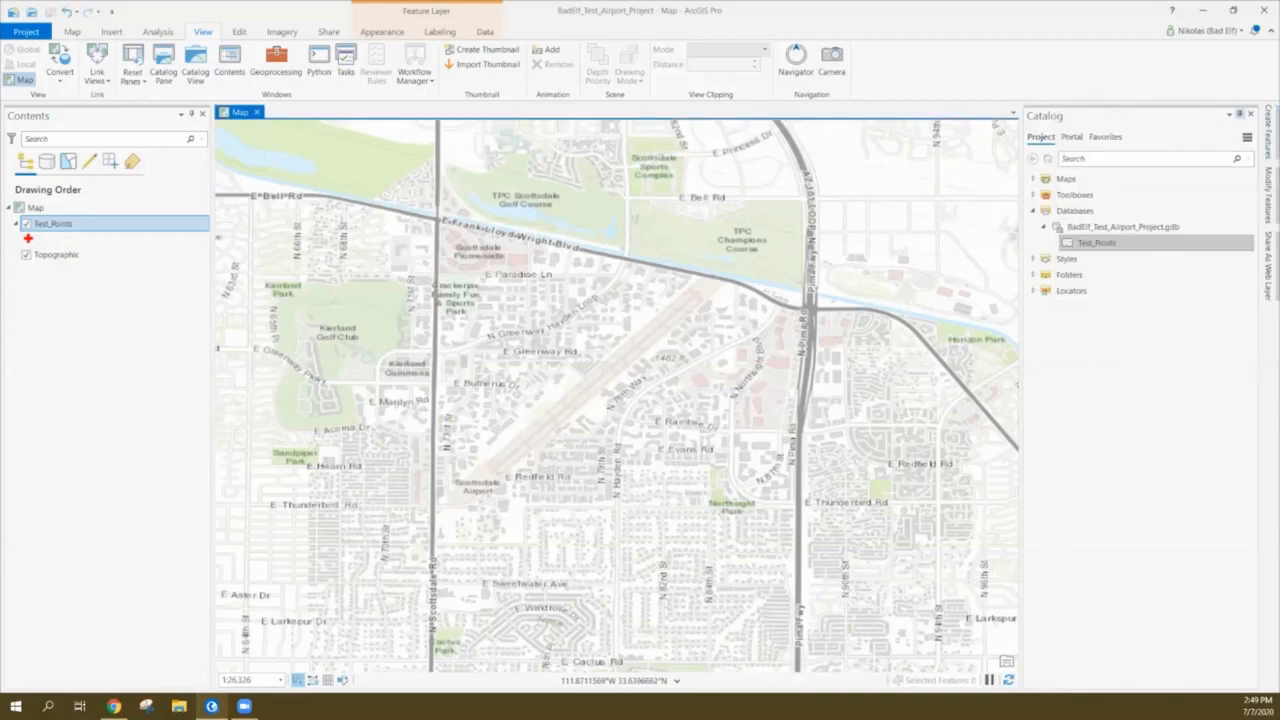
pyautogui.click(1240, 114)
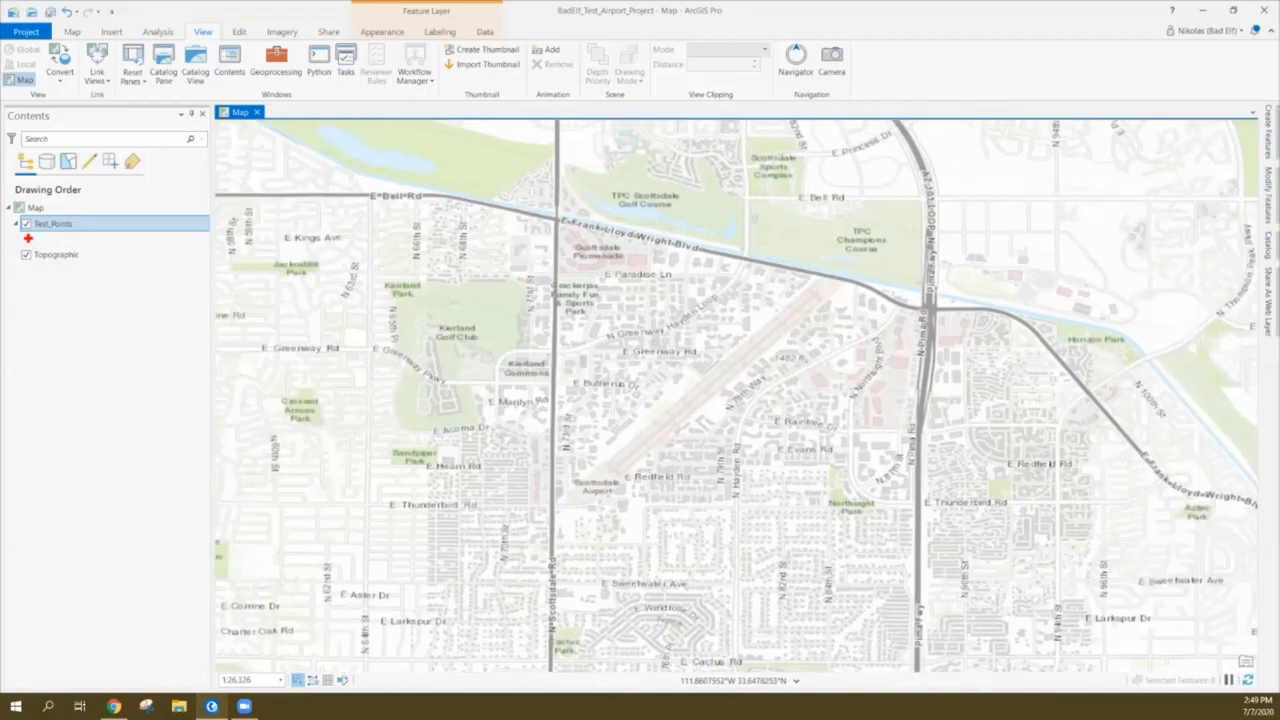
# Give the web layer the summary 'This layer is for demonstration purposes only.' and the tag BadElf
pyautogui.click(1268, 195)
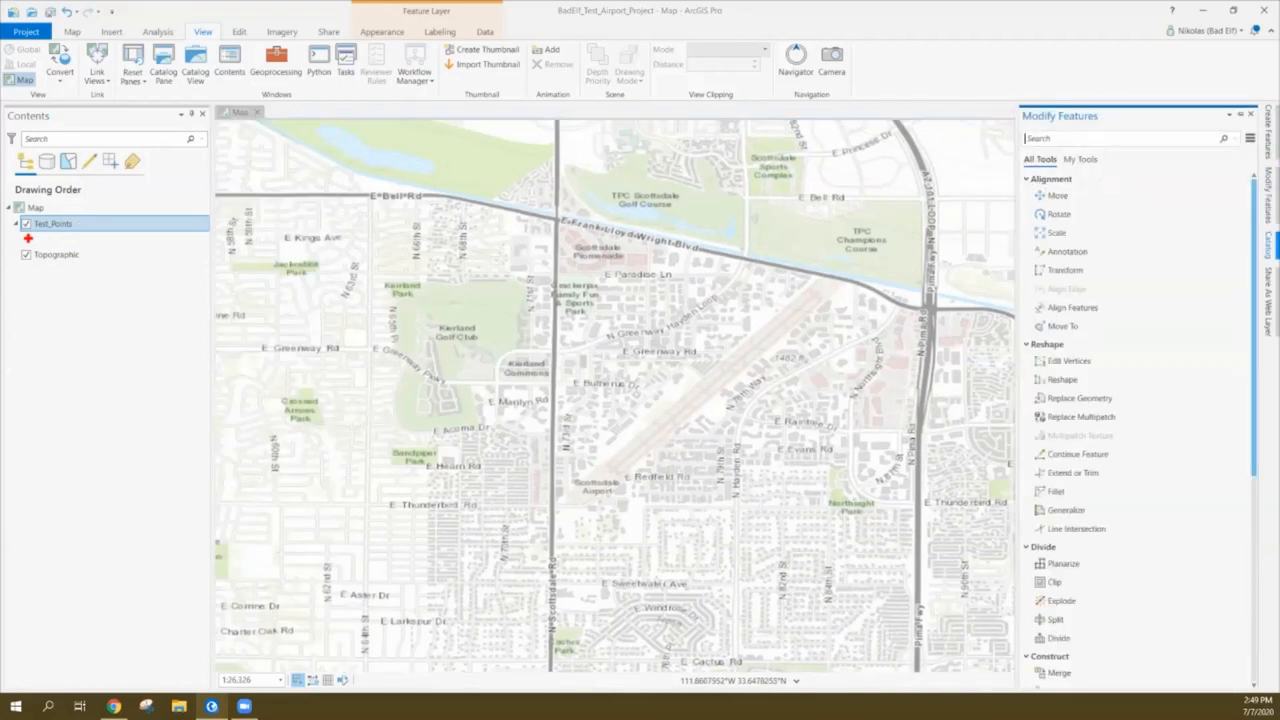
pyautogui.click(1268, 300)
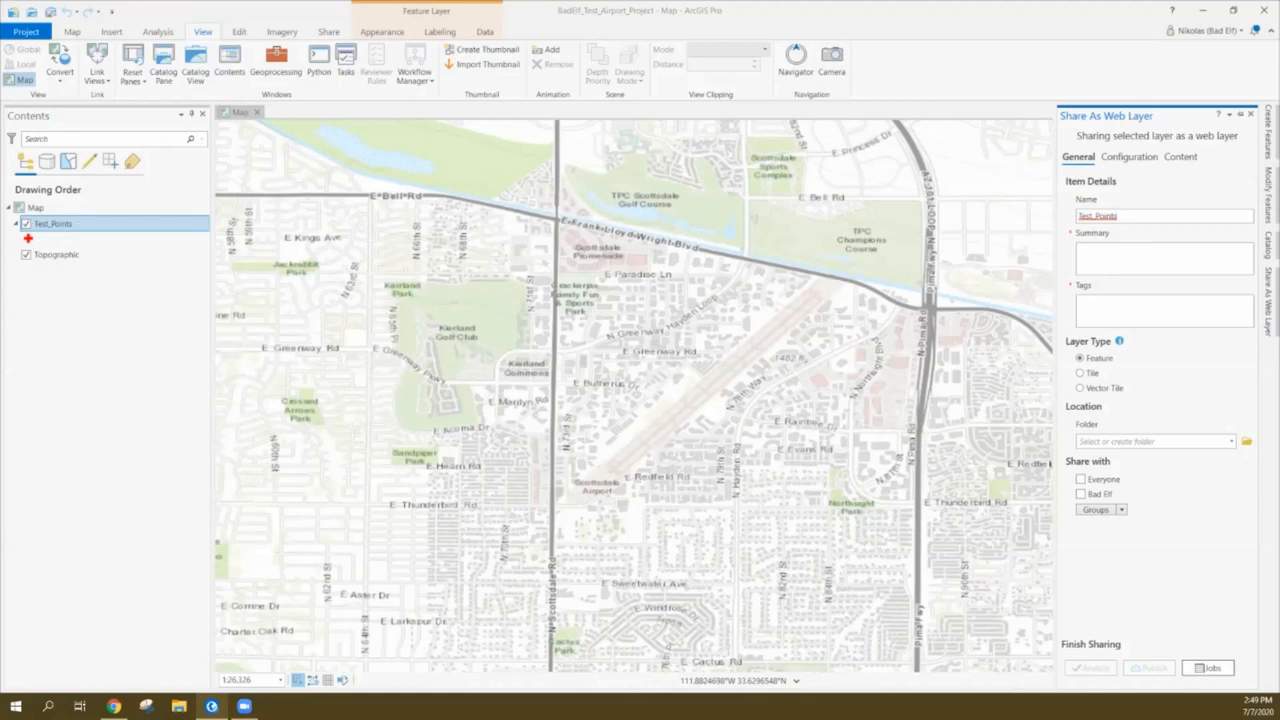
pyautogui.write('This layer is for demonstration purposes only.')
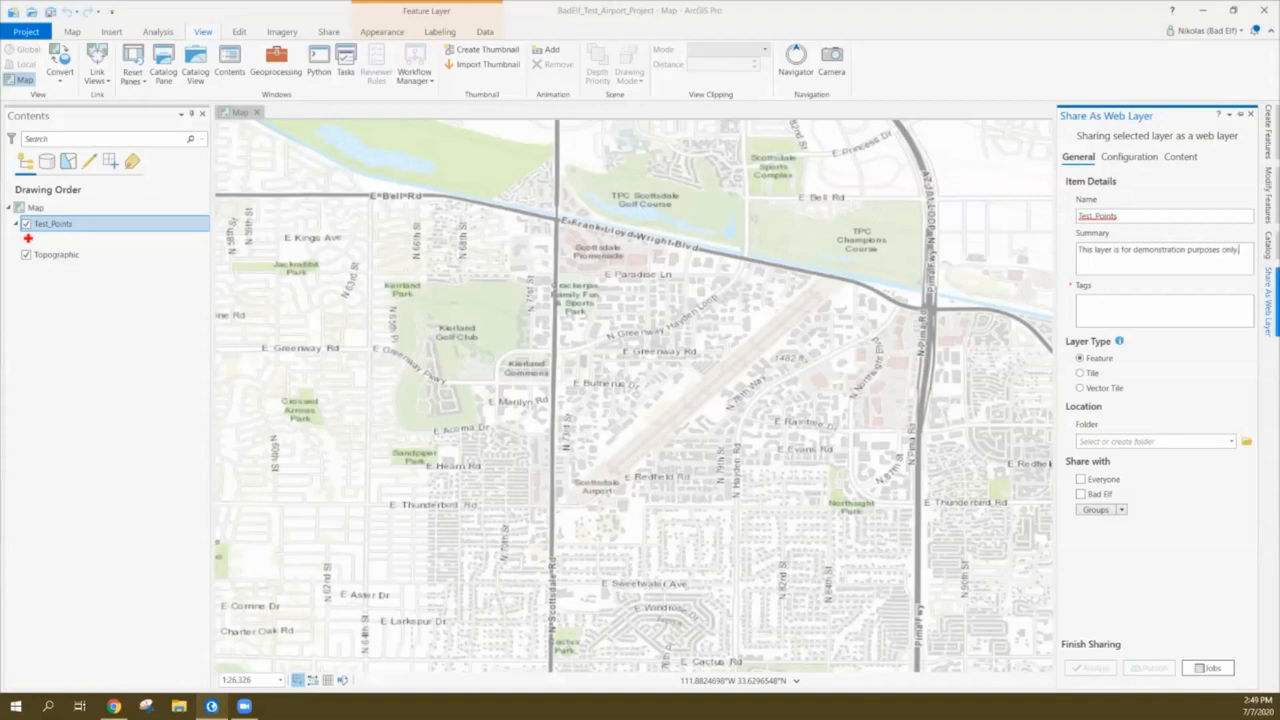
pyautogui.click(1080, 302)
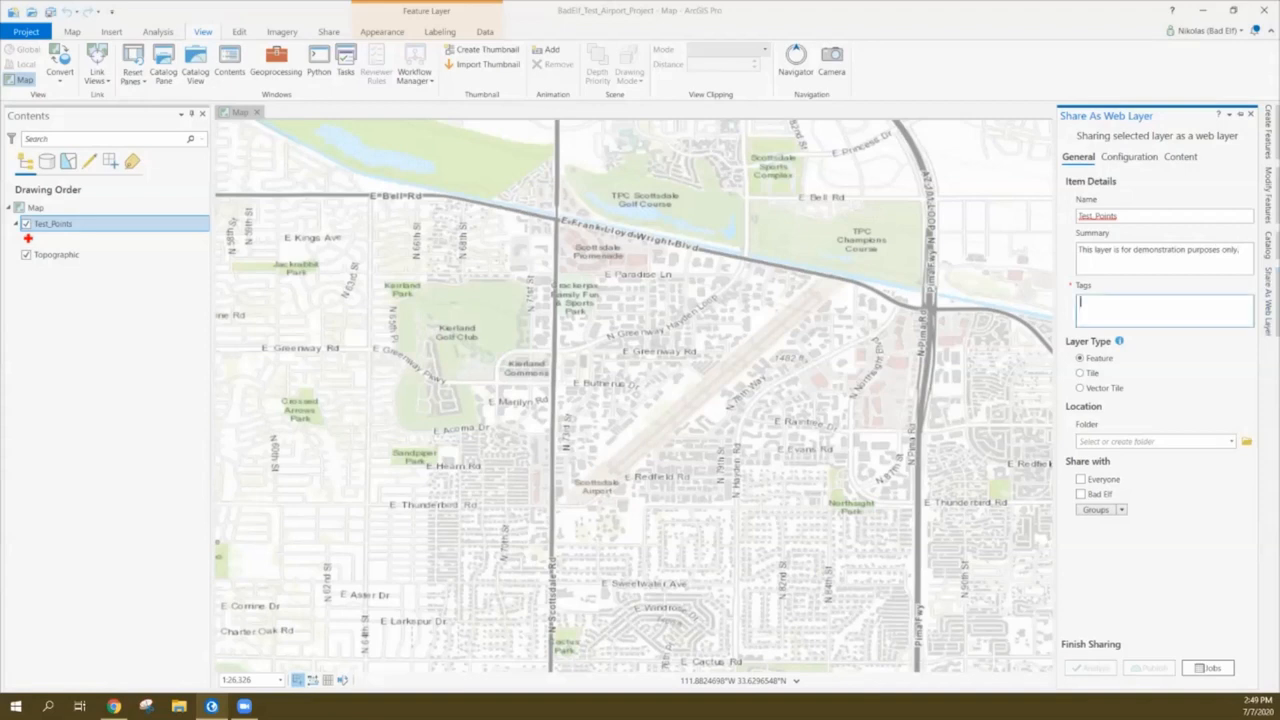
pyautogui.write('BadElf')
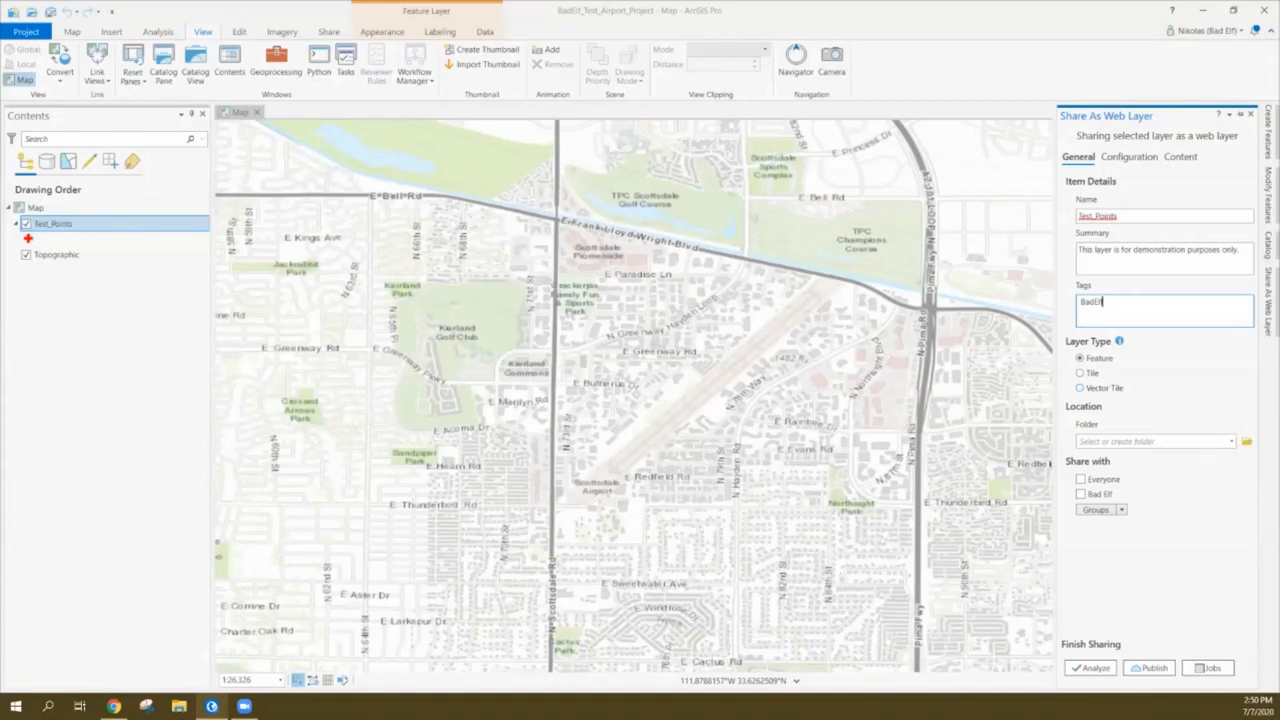
pyautogui.click(1231, 441)
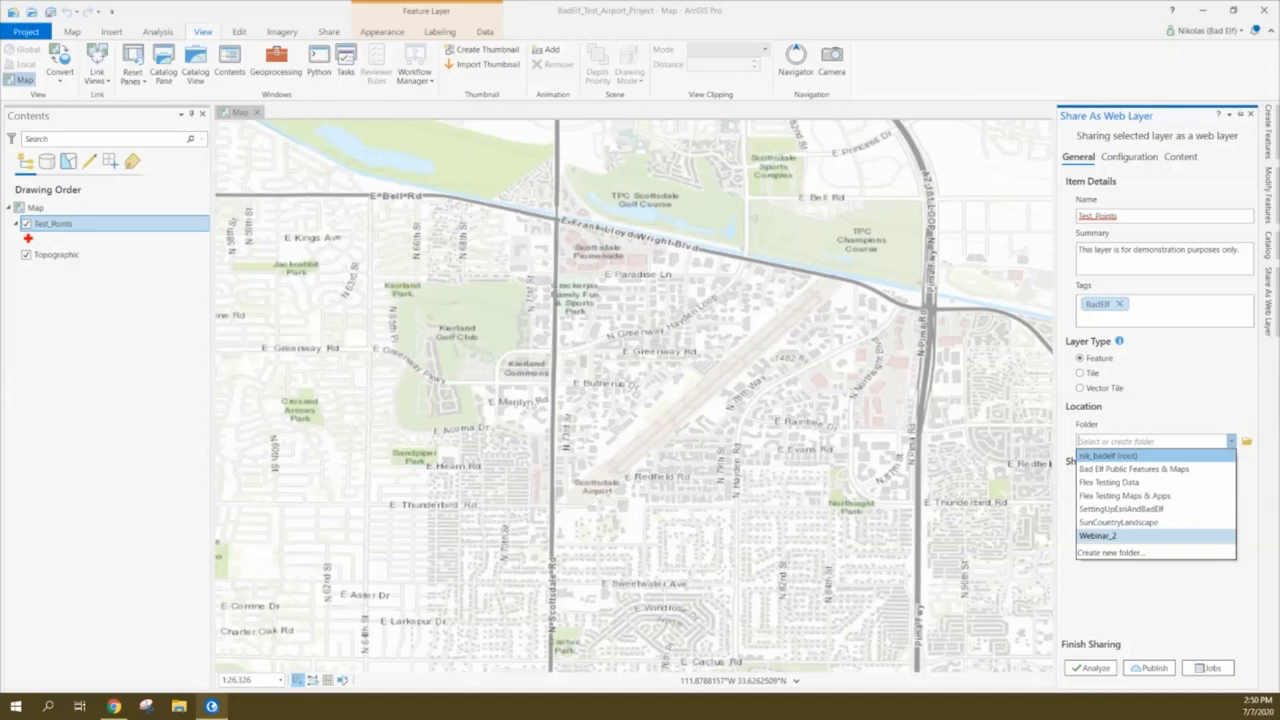
# Publish Test_Points to the Webinar_2 folder shared with Everyone, then switch to the browser
pyautogui.click(1097, 535)
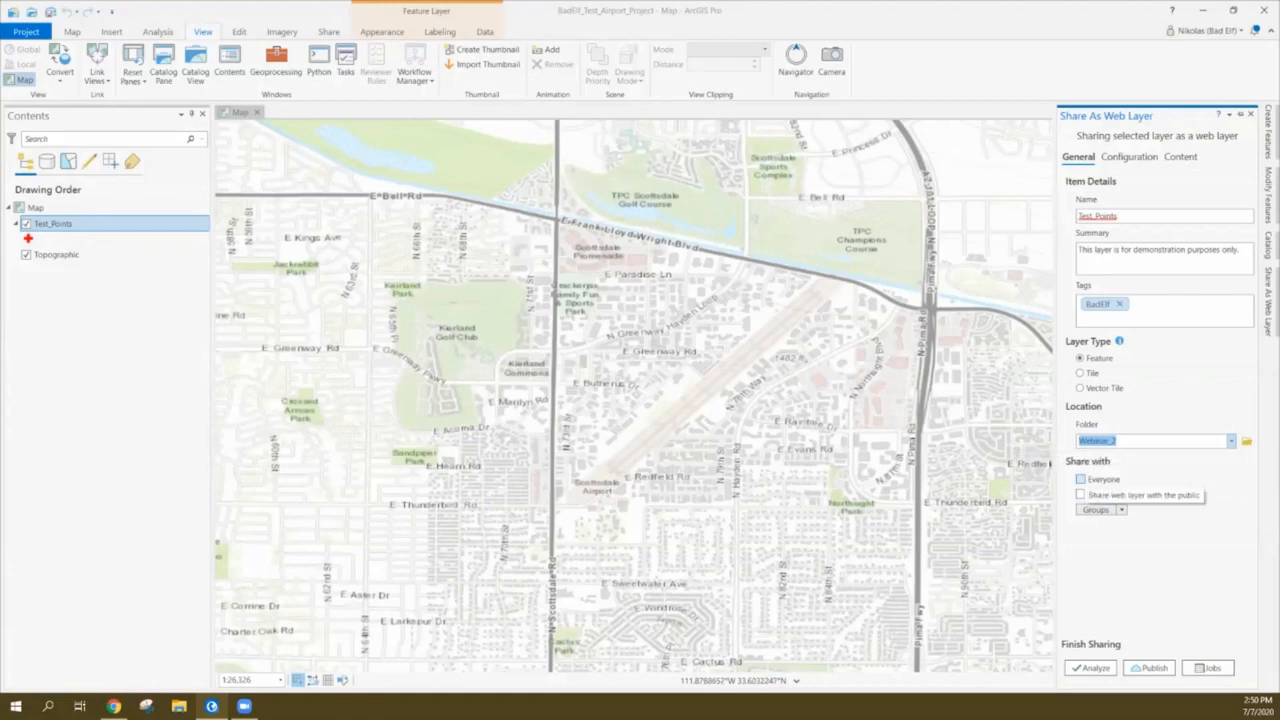
pyautogui.click(1080, 479)
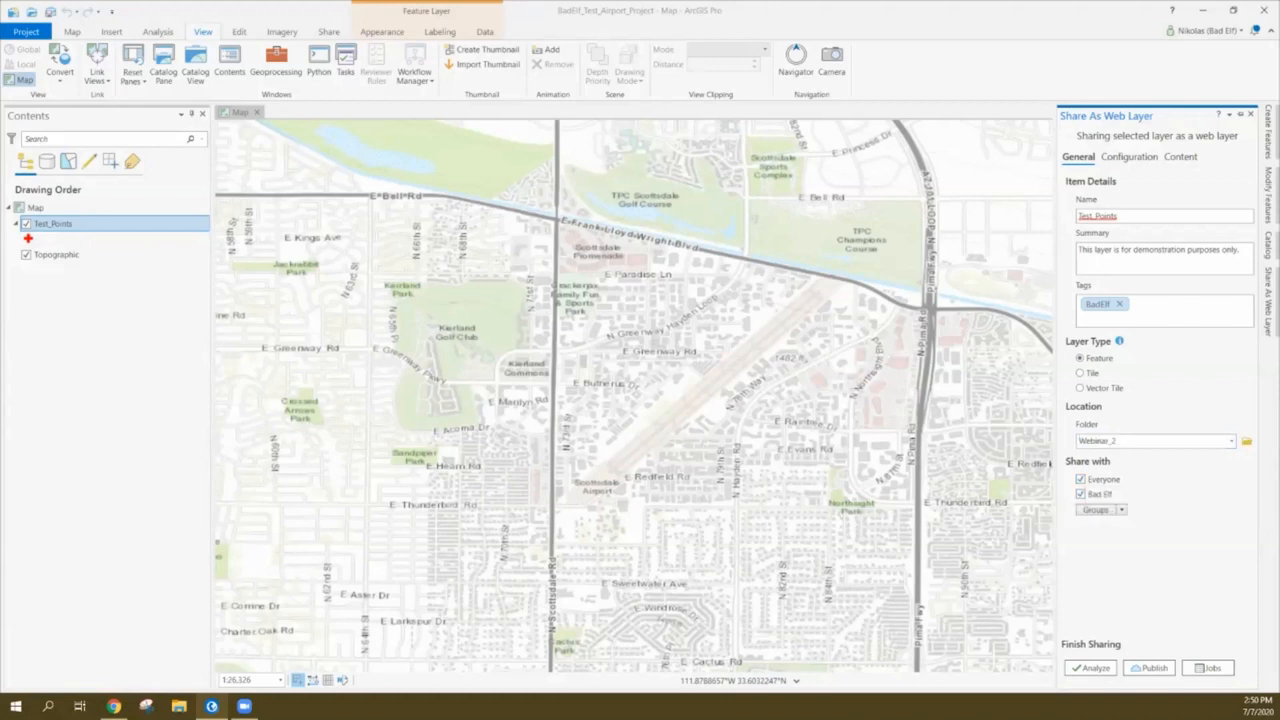
pyautogui.click(1149, 667)
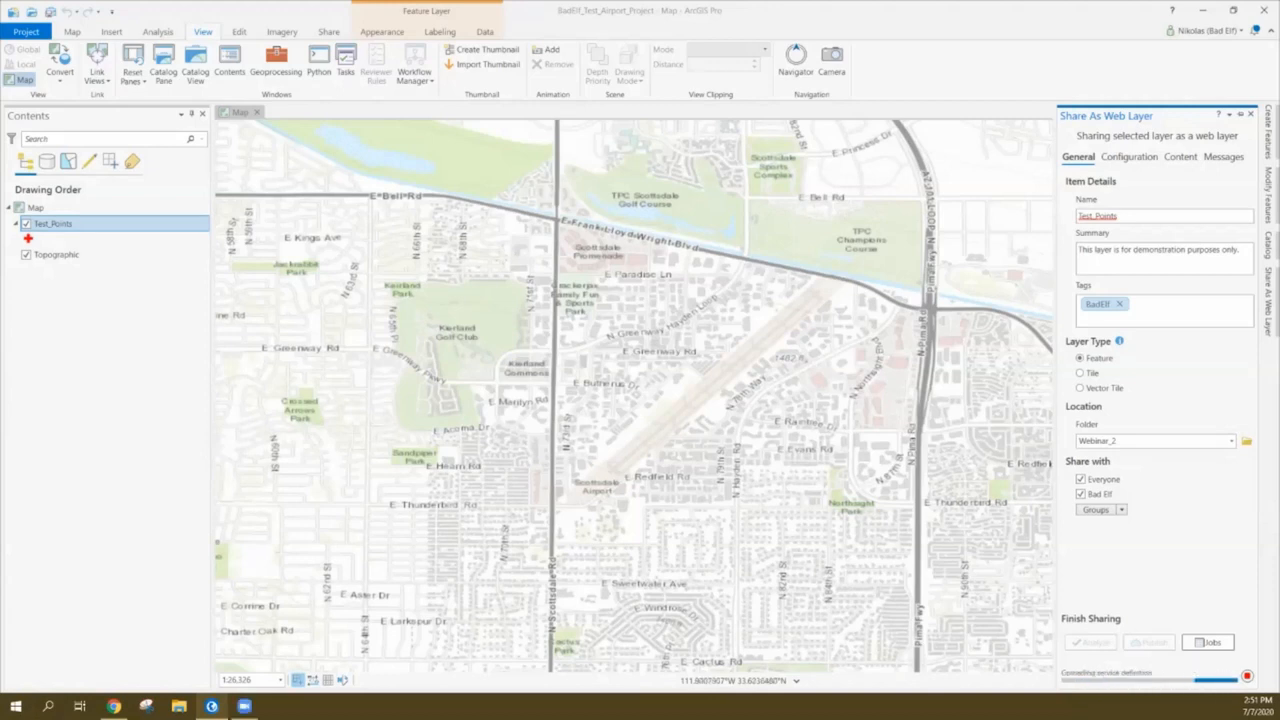
pyautogui.click(113, 706)
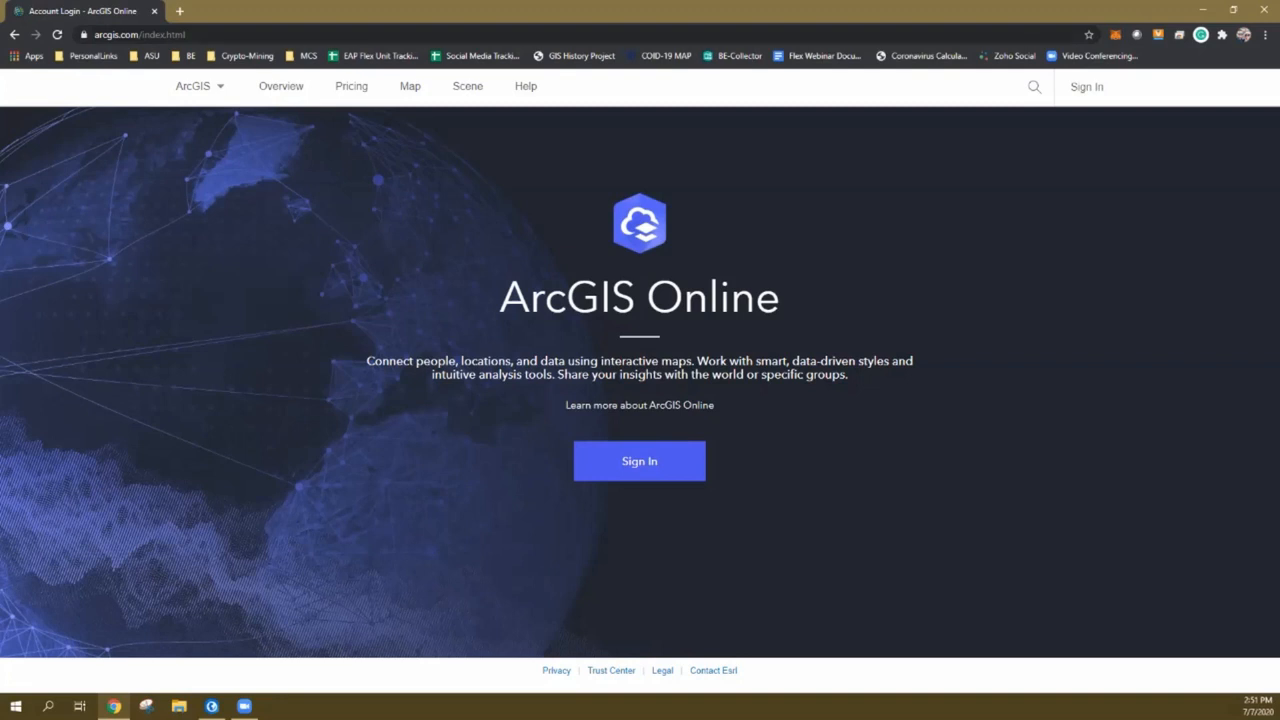
# Sign in to ArcGIS Online with the account credentials
pyautogui.click(639, 461)
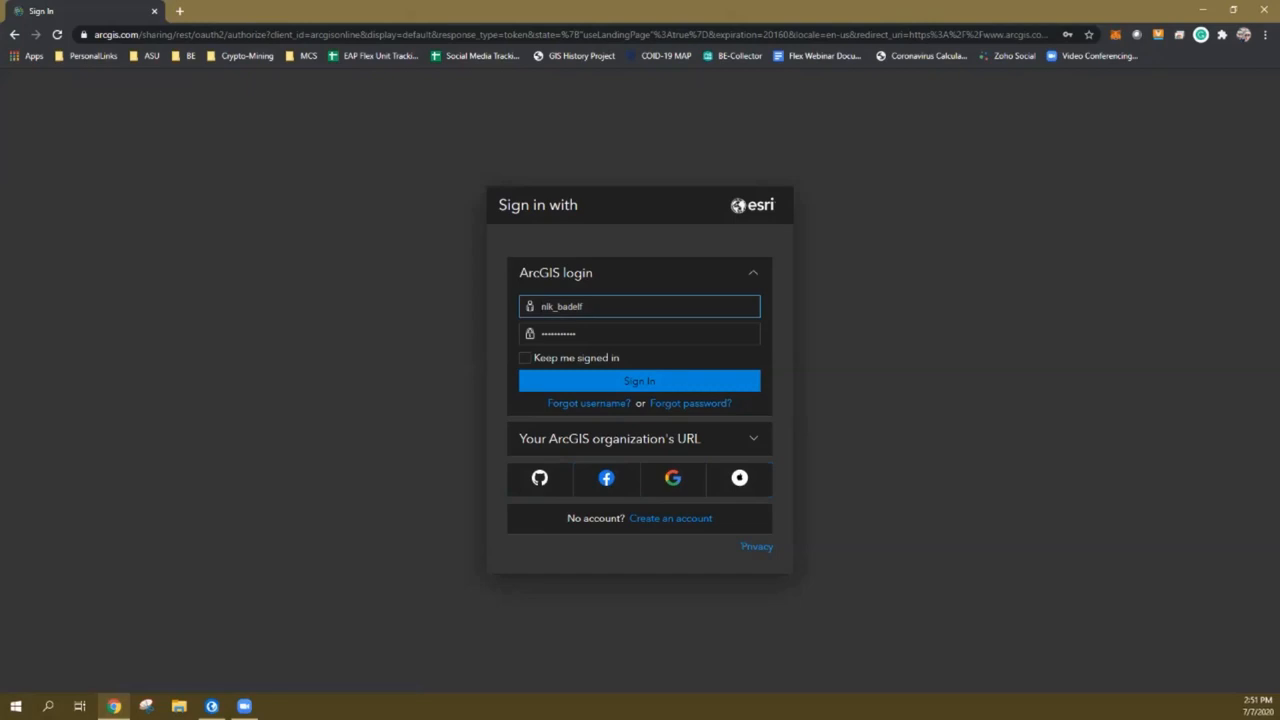
pyautogui.press('Return')
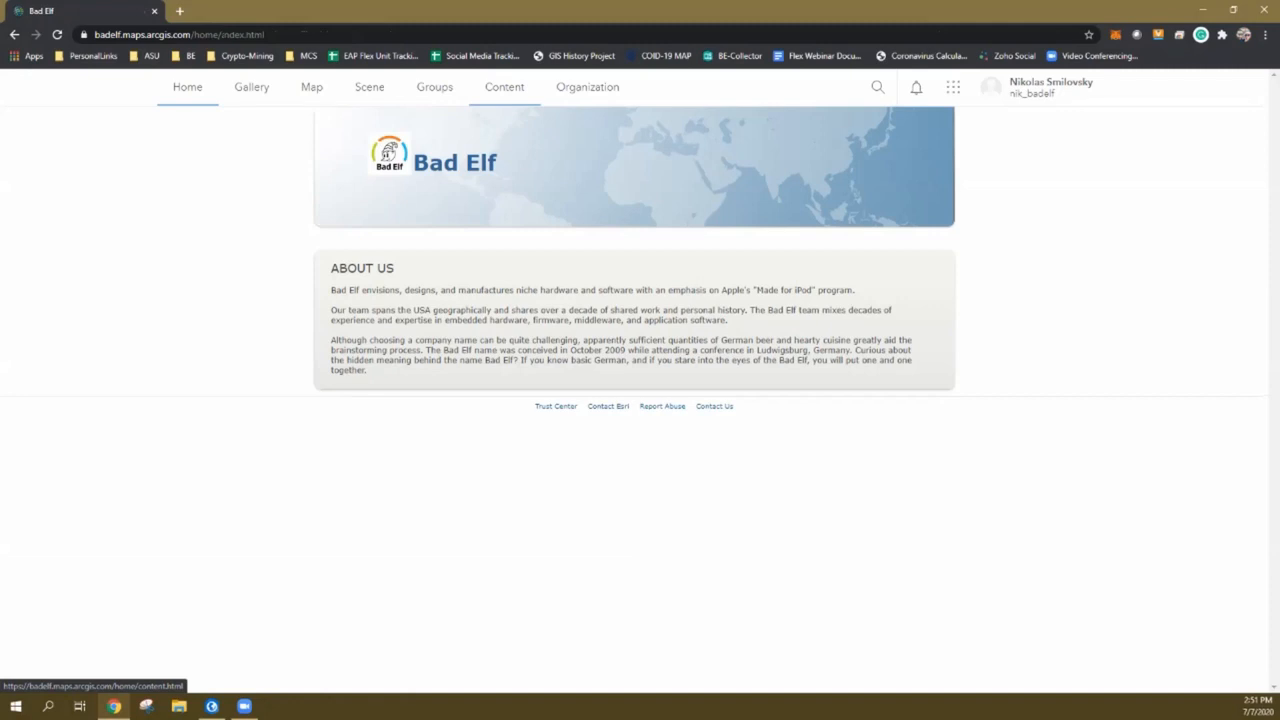
# Open My Content and display the Webinar_2 folder listing the published Test_Points items
pyautogui.click(504, 87)
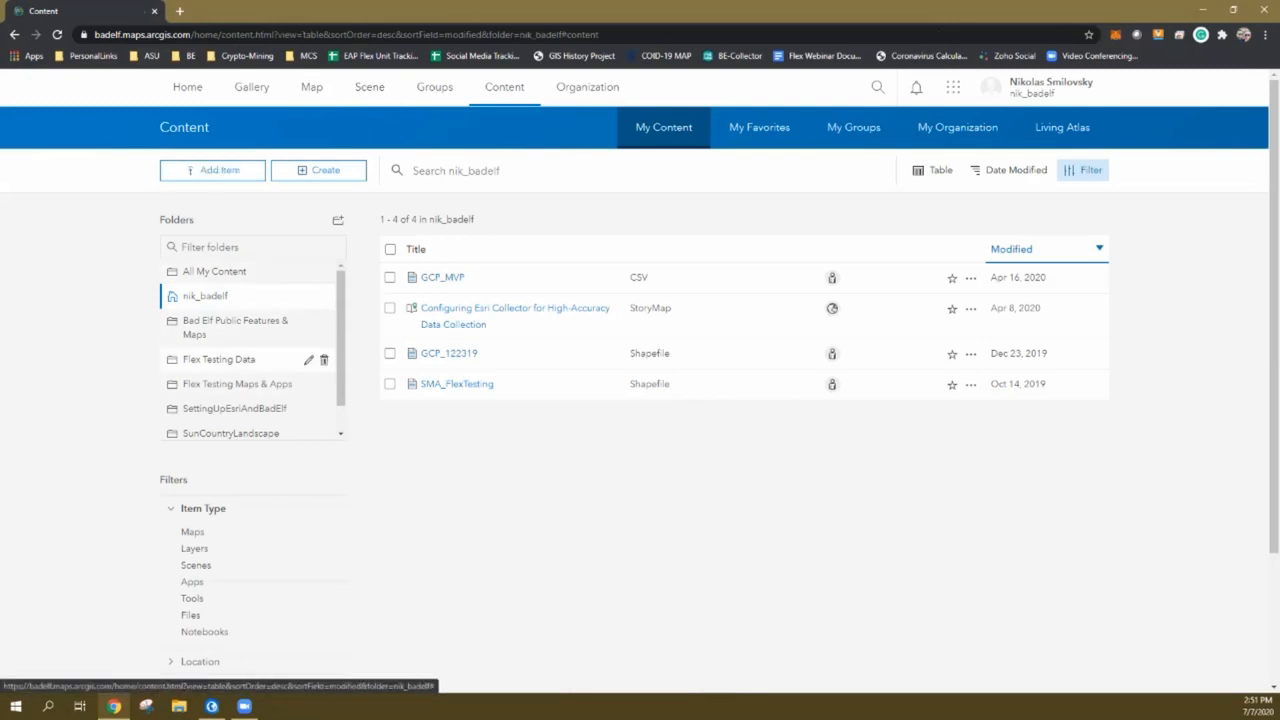
pyautogui.scroll(-1, 250, 340)
pyautogui.click(215, 427)
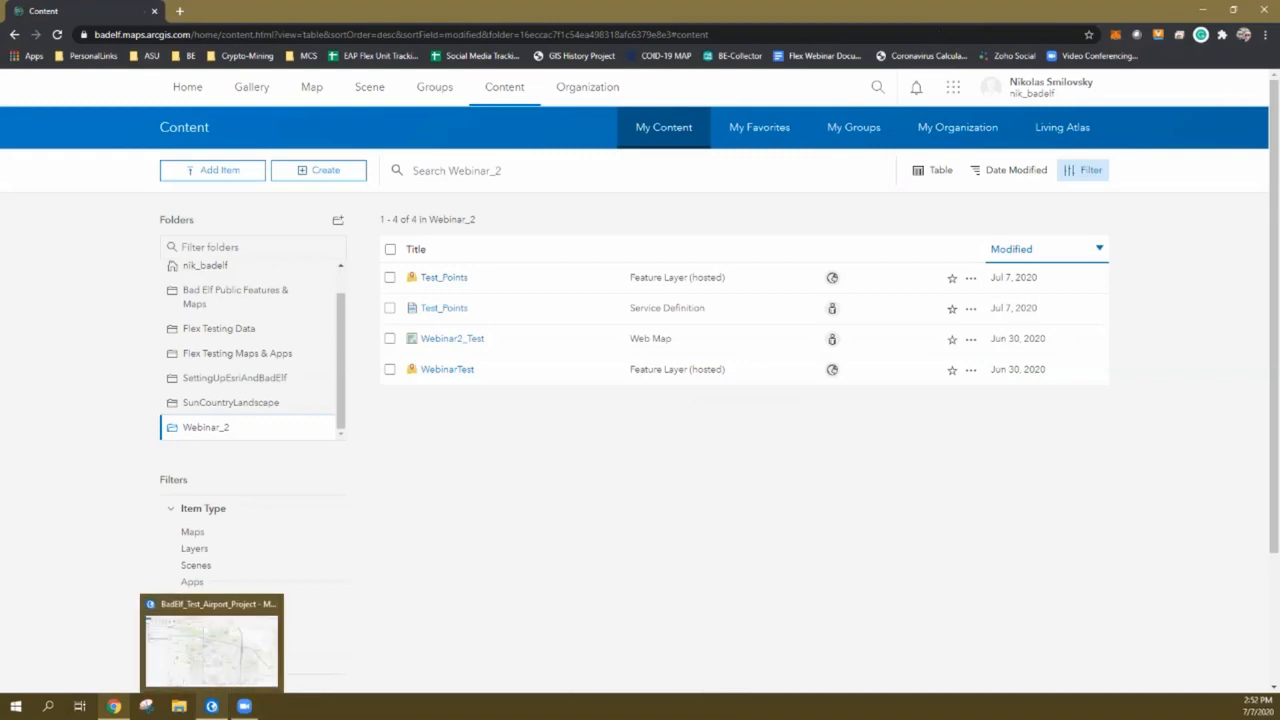
pyautogui.click(211, 706)
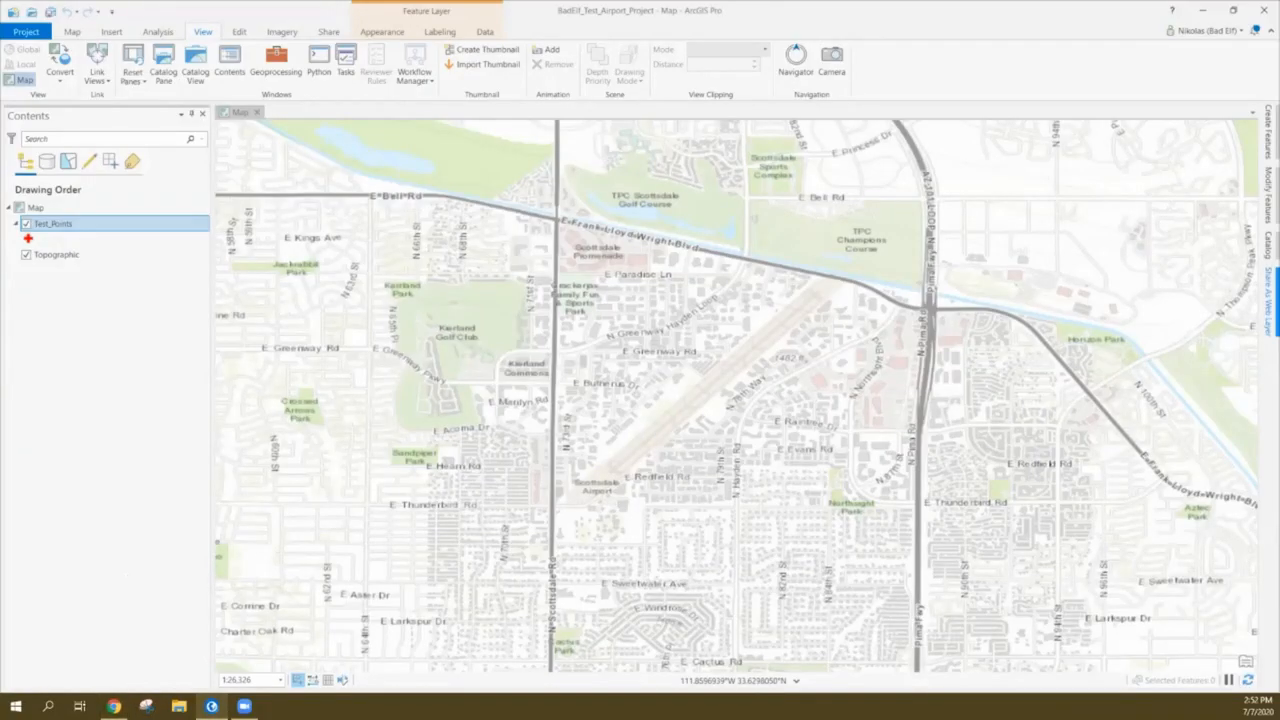
pyautogui.click(1268, 300)
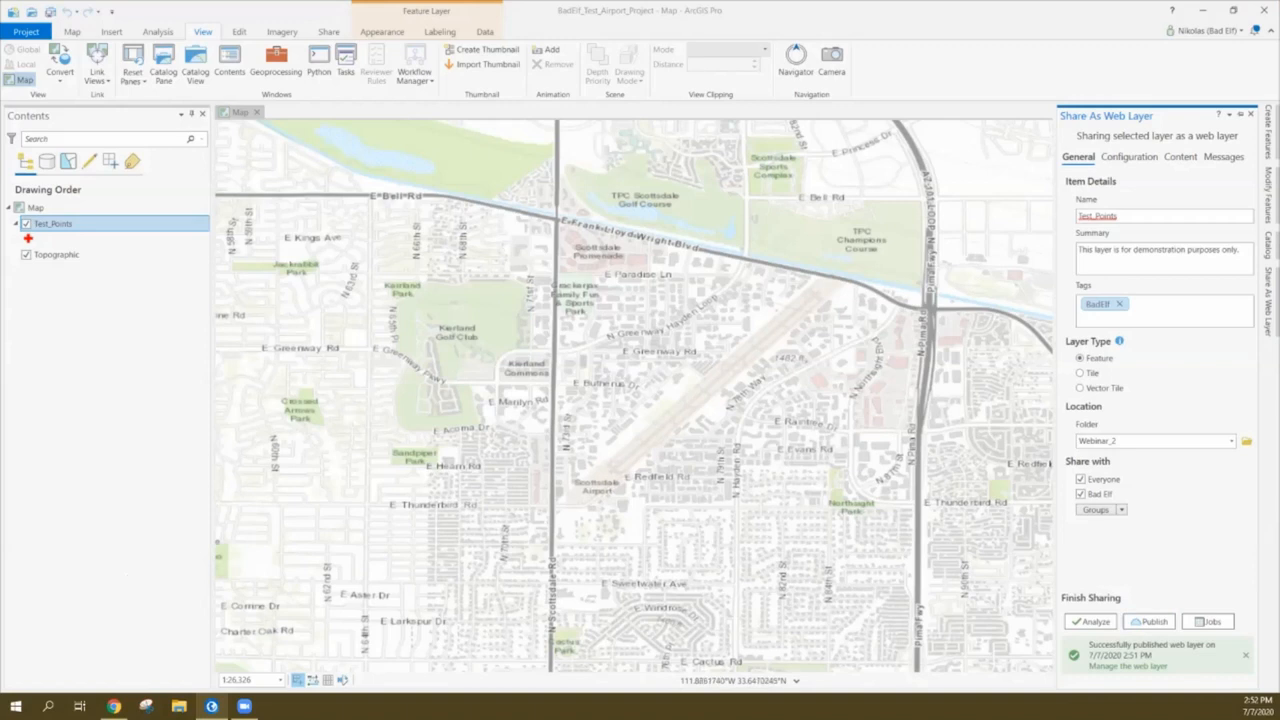
pyautogui.click(1240, 115)
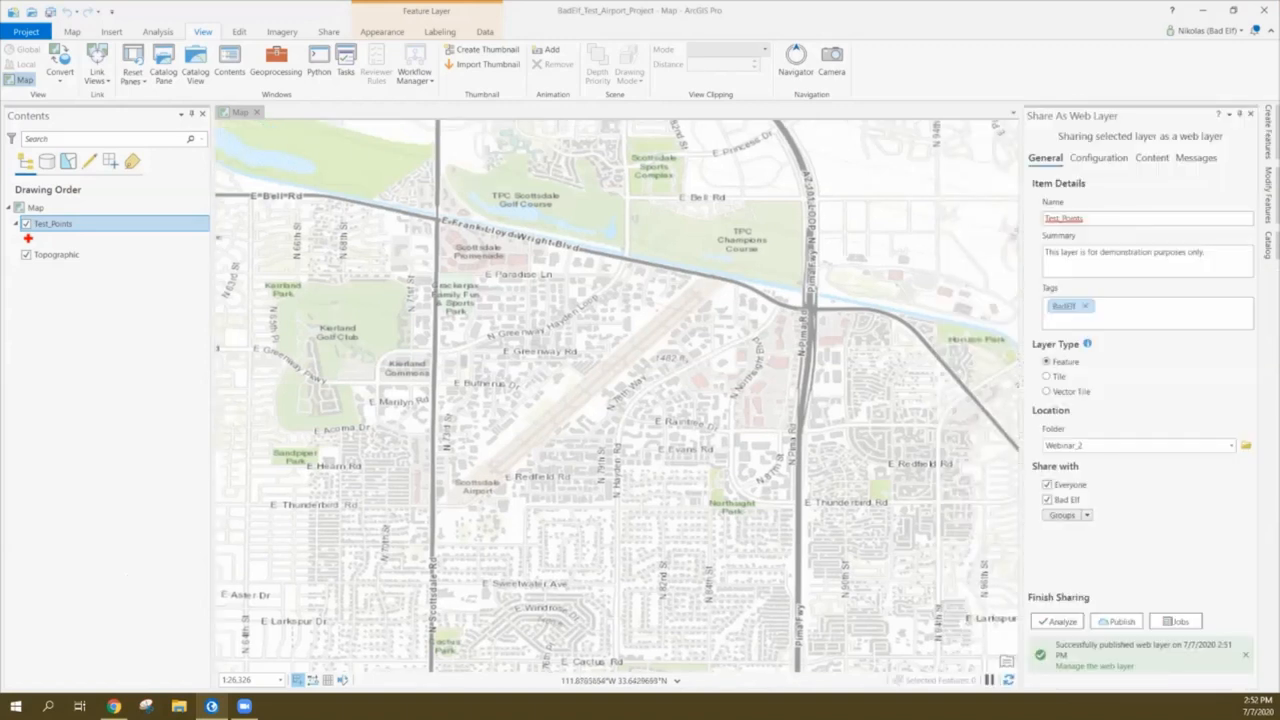
pyautogui.click(1240, 115)
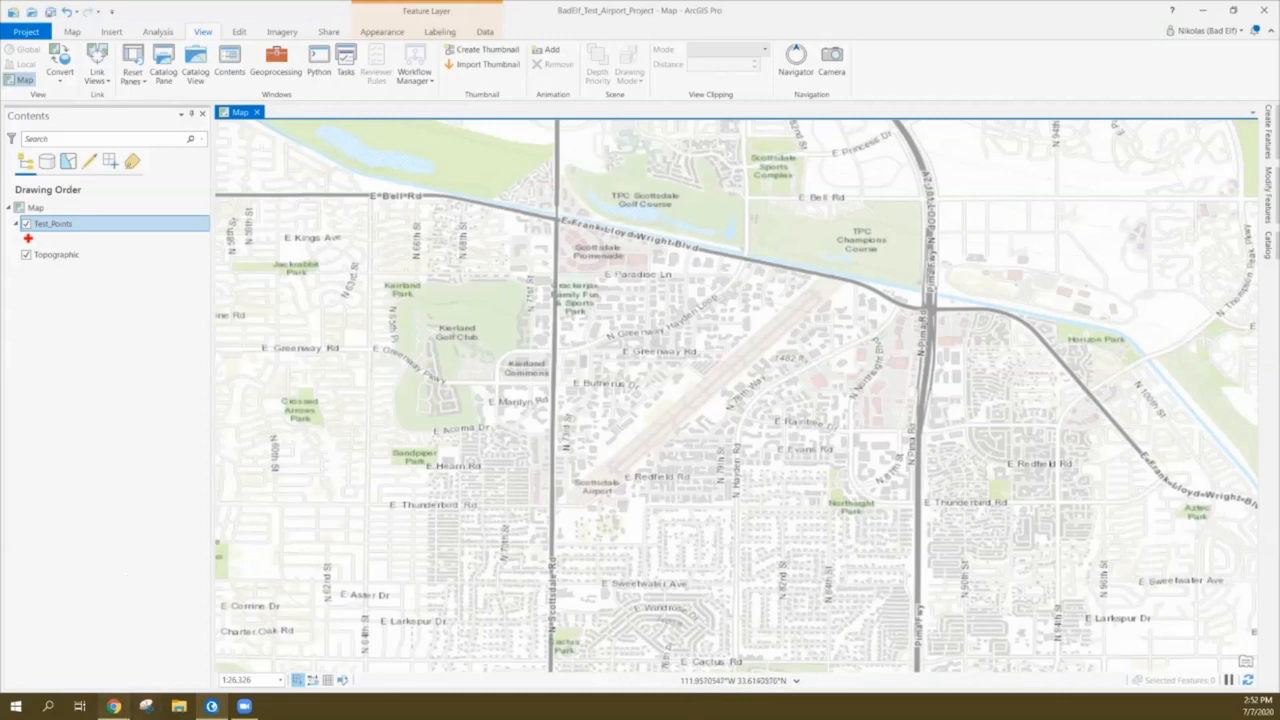
pyautogui.click(113, 706)
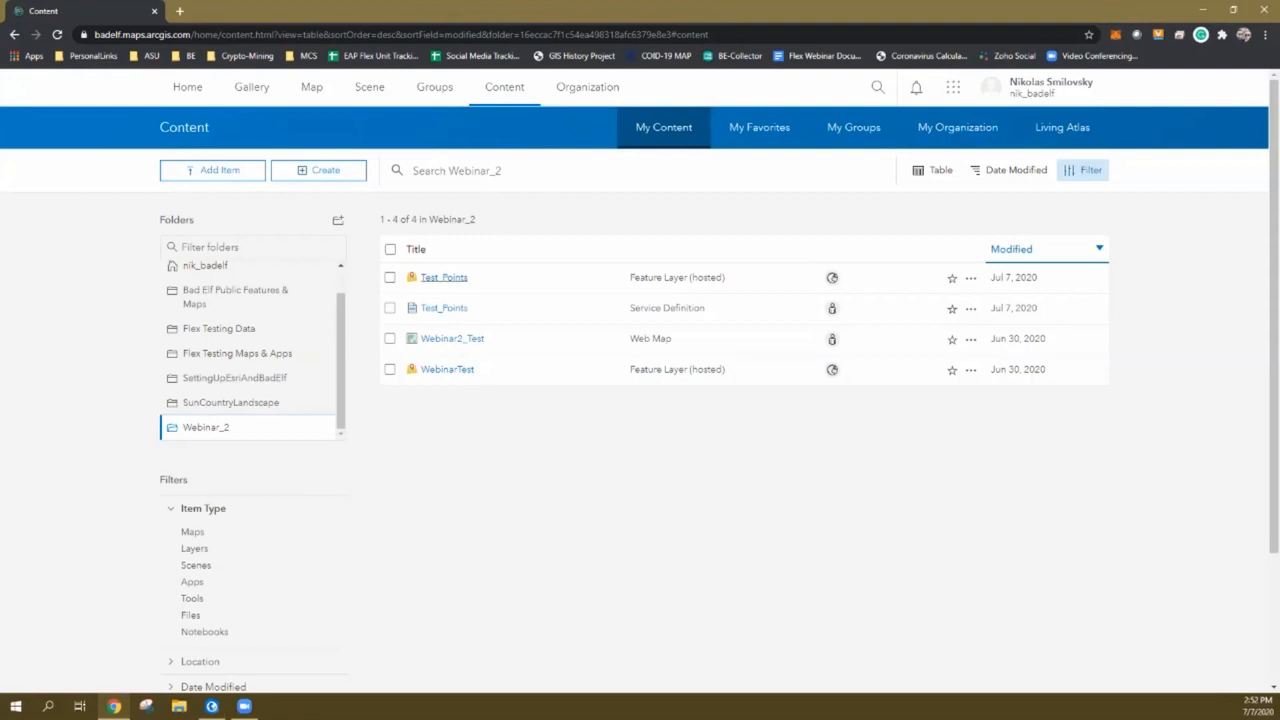
# Open the Test_Points hosted feature layer's item page and confirm it is shared with Everyone
pyautogui.click(443, 277)
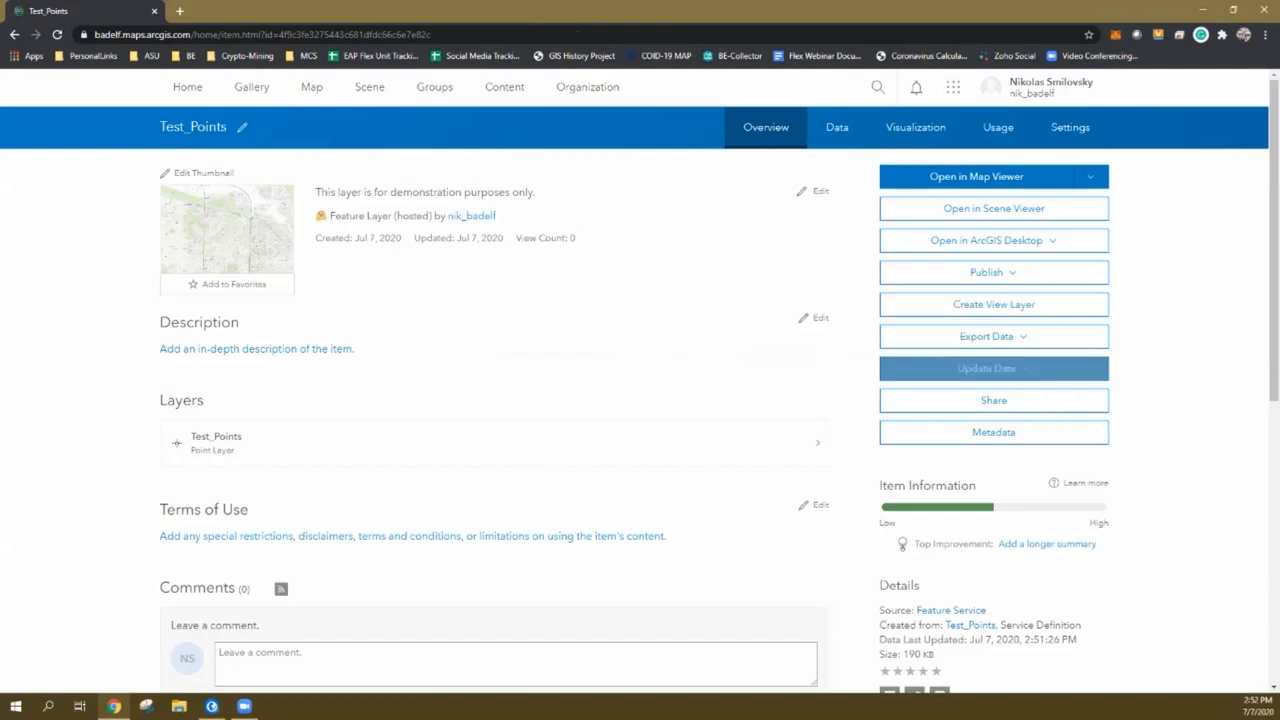
pyautogui.click(993, 400)
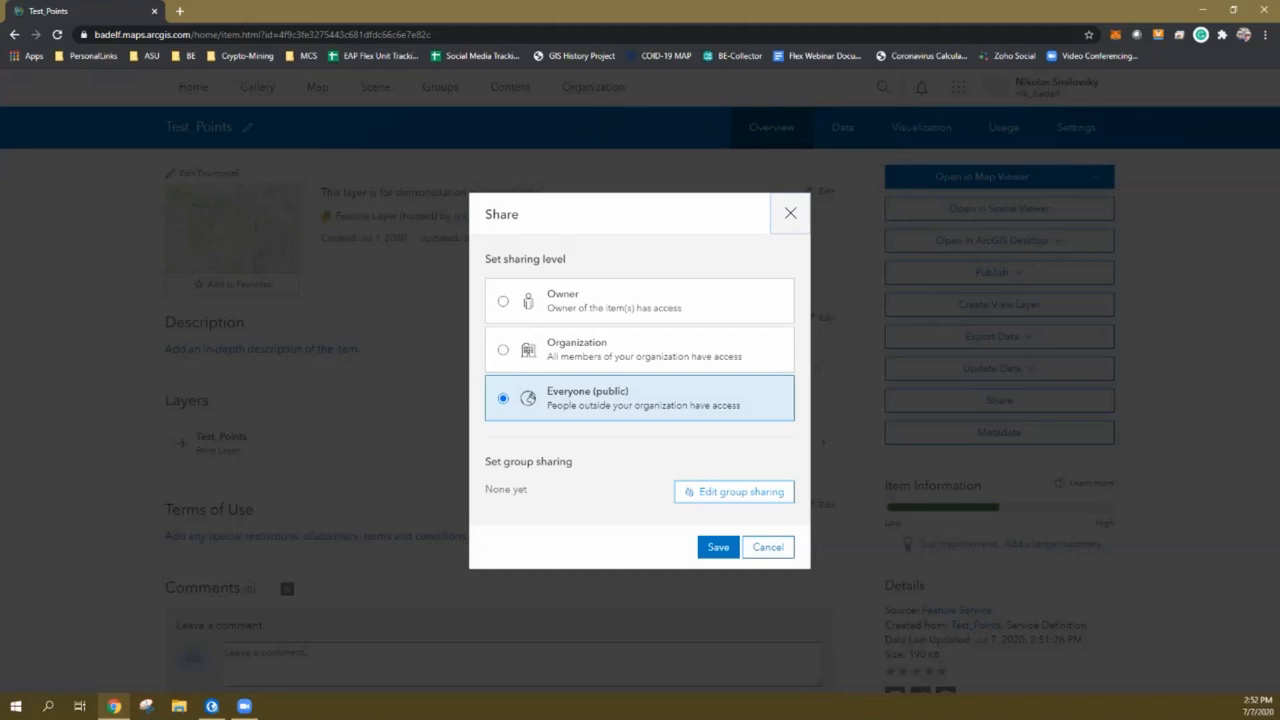
pyautogui.press('Return')
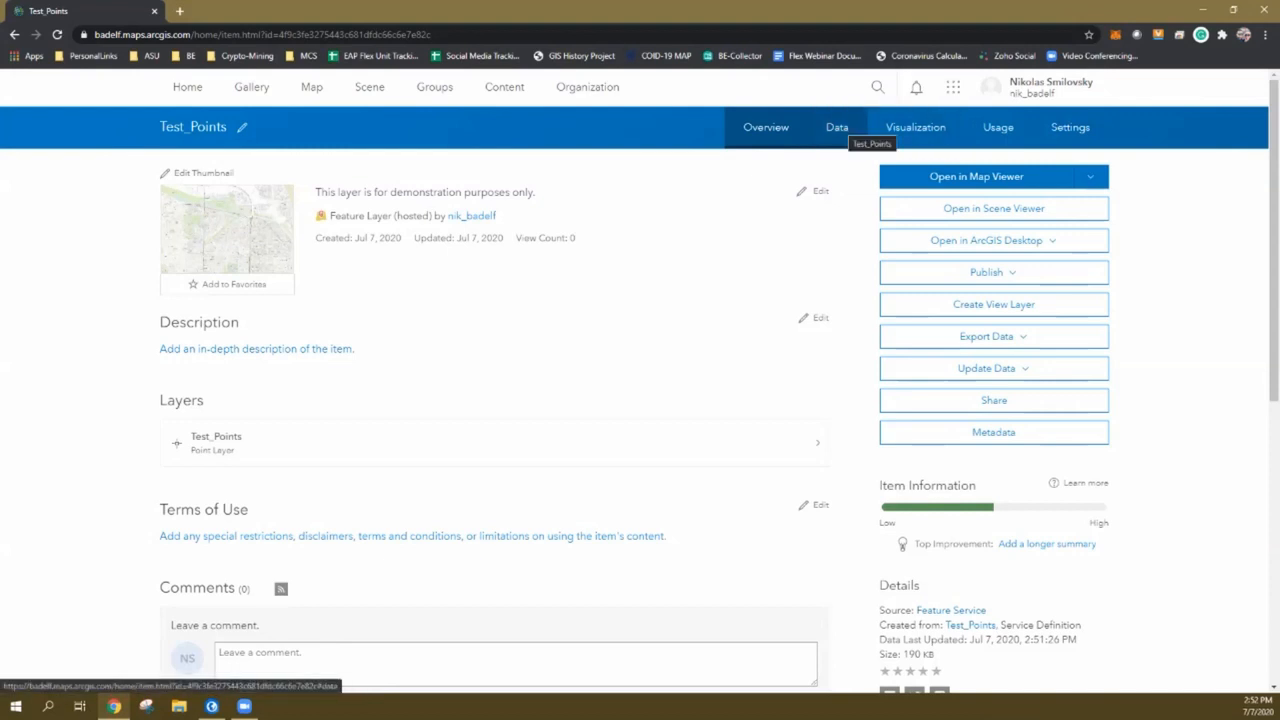
# Show the Test_Points Data table and scroll across its empty columns from Comments to OBJECTID
pyautogui.click(837, 127)
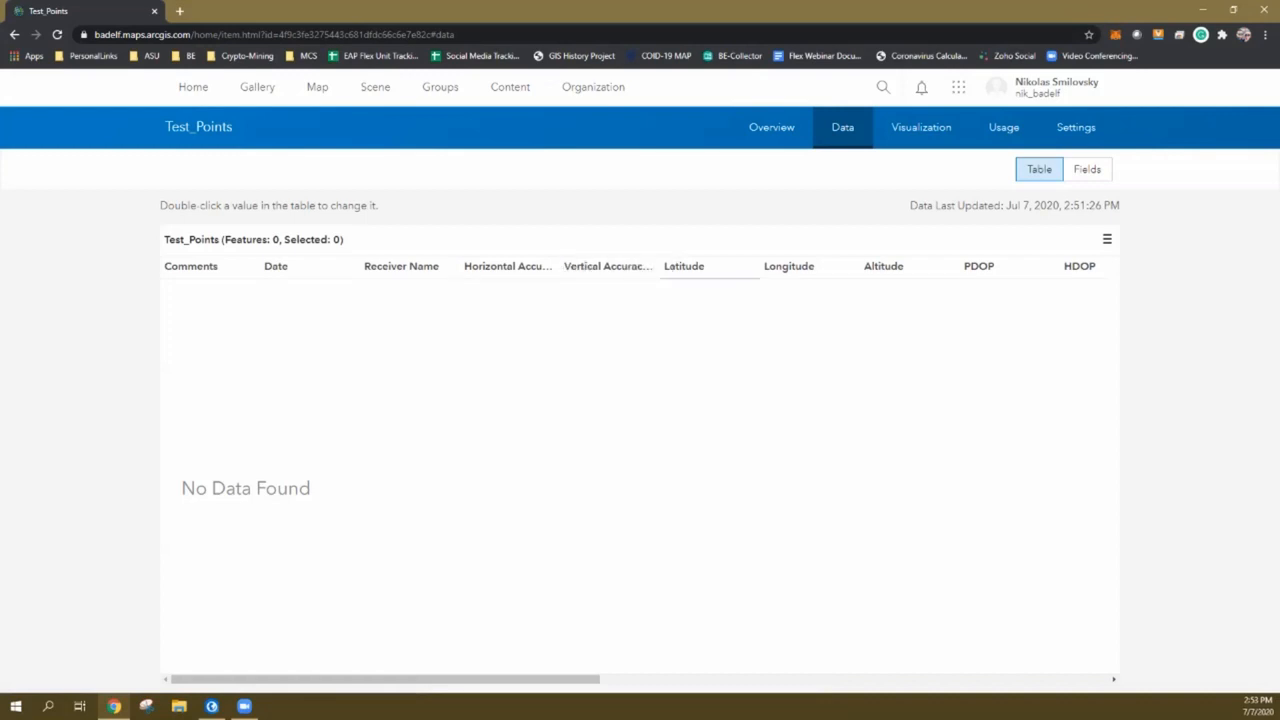
pyautogui.hscroll(10, 910, 266)
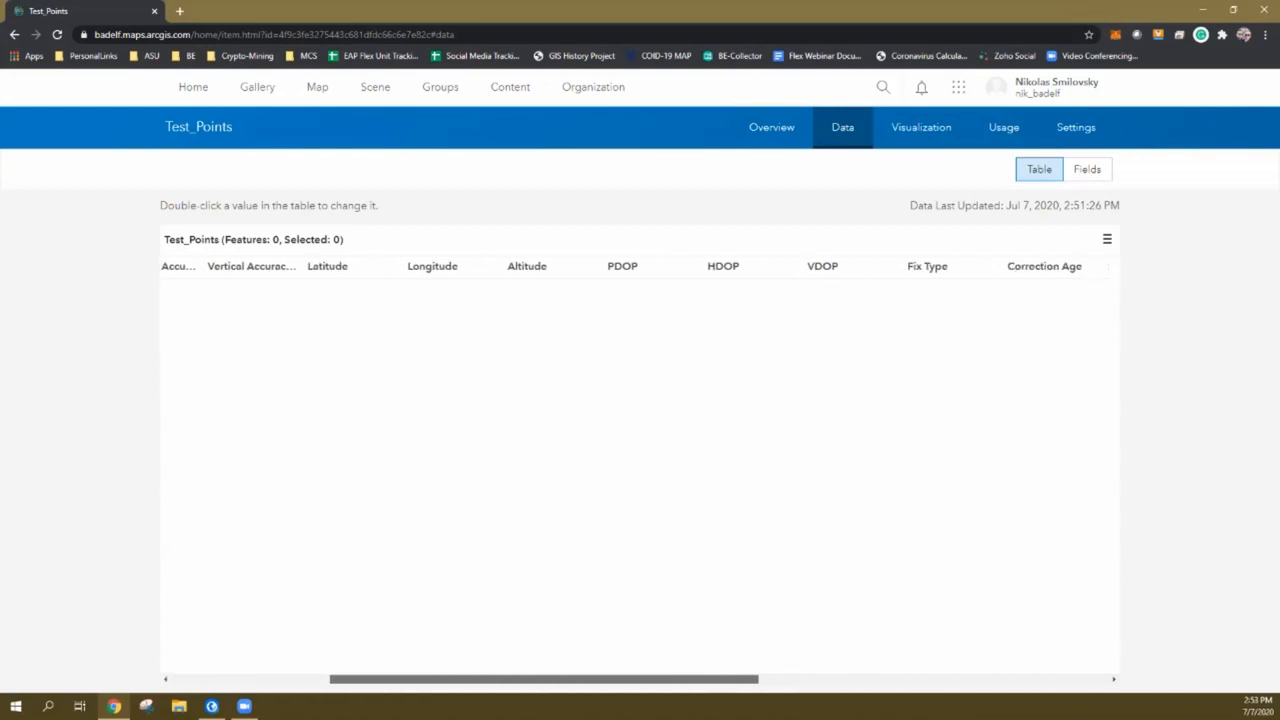
pyautogui.hscroll(5, 1065, 266)
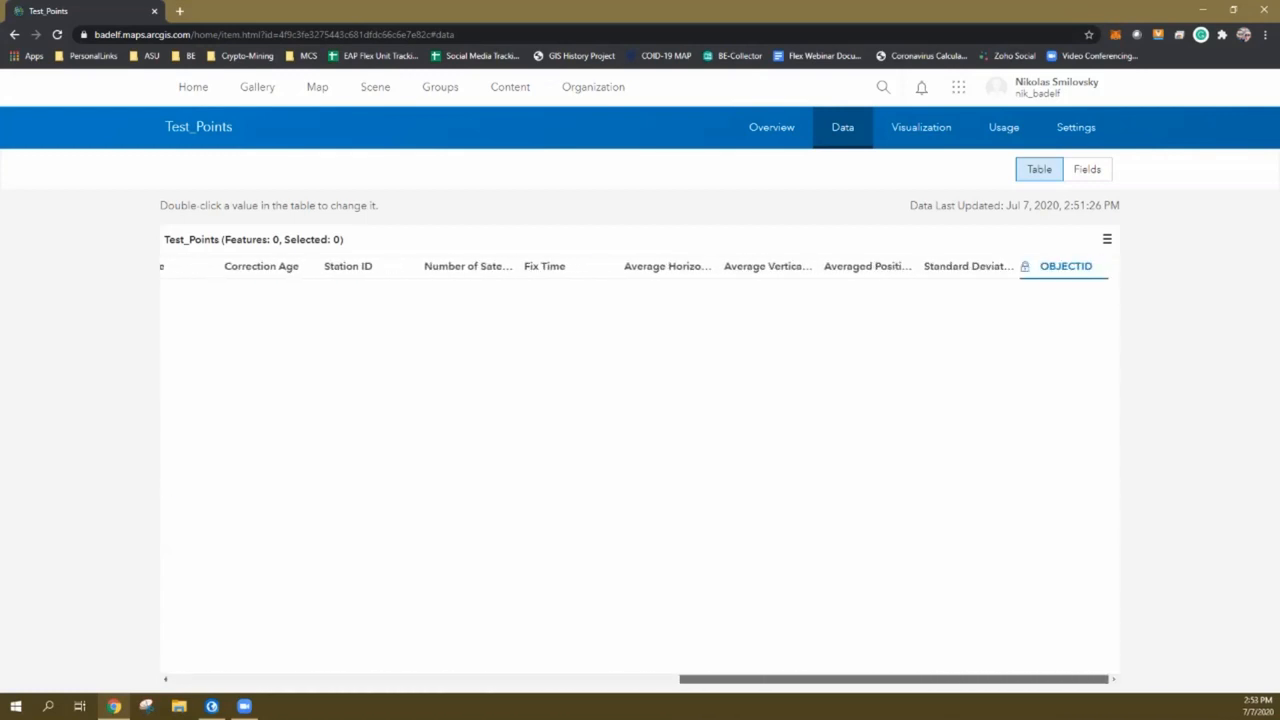
pyautogui.hscroll(-15, 640, 400)
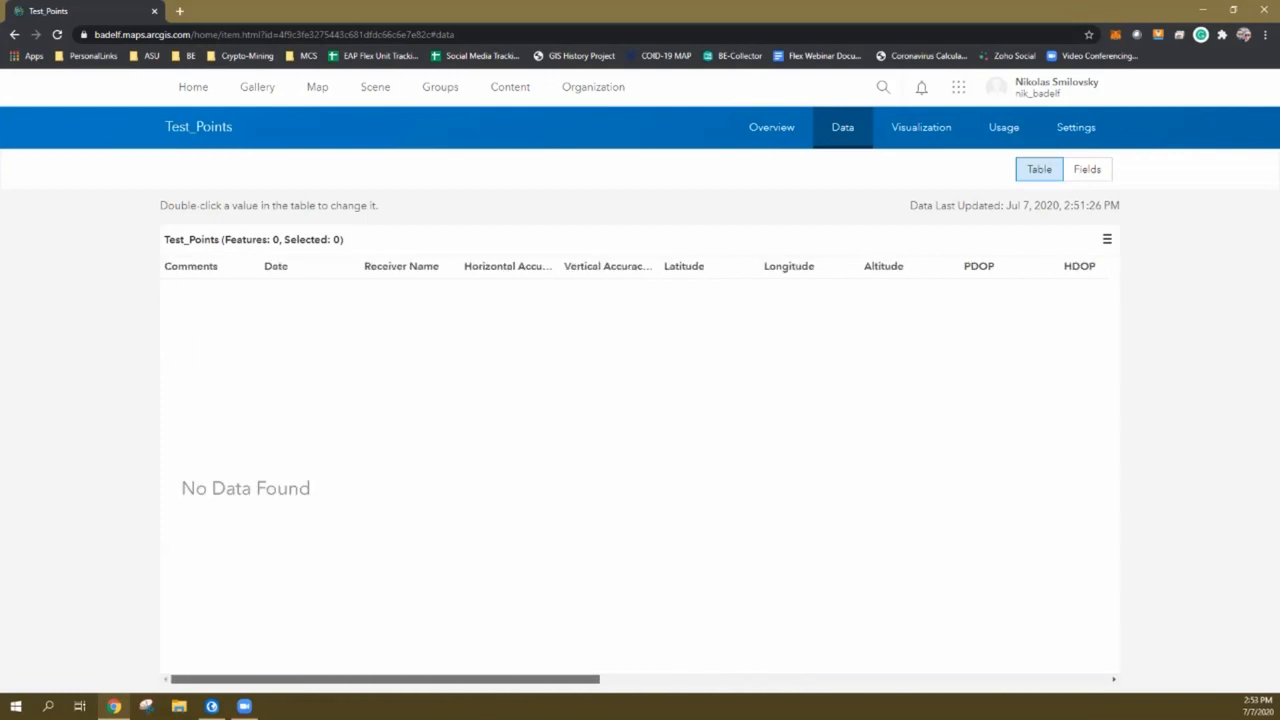
pyautogui.hscroll(5, 640, 400)
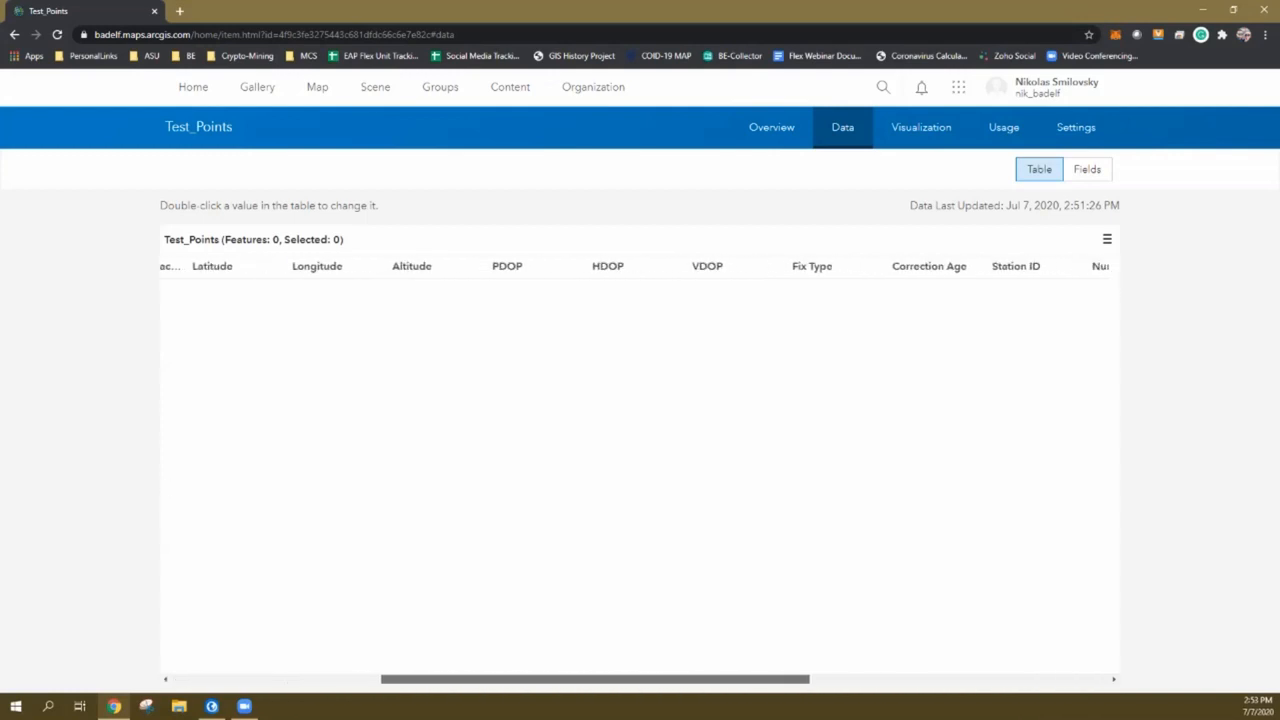
pyautogui.hscroll(8, 640, 400)
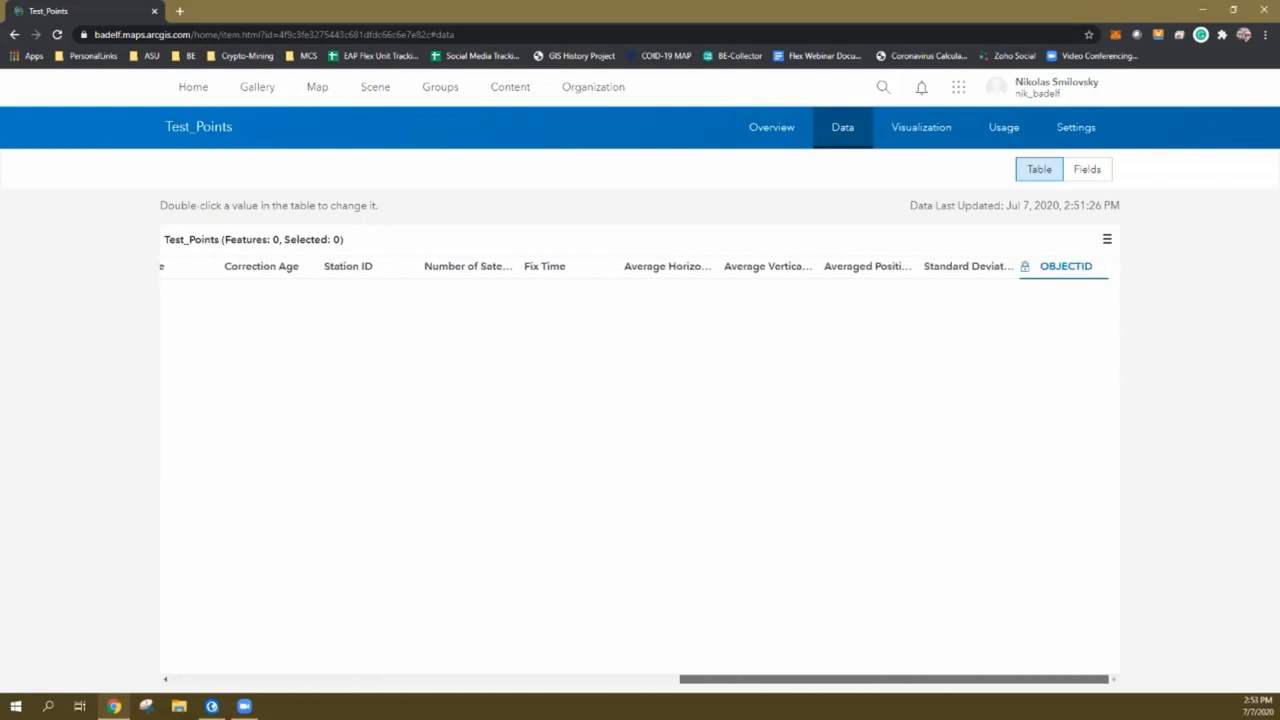
pyautogui.hscroll(-15, 640, 400)
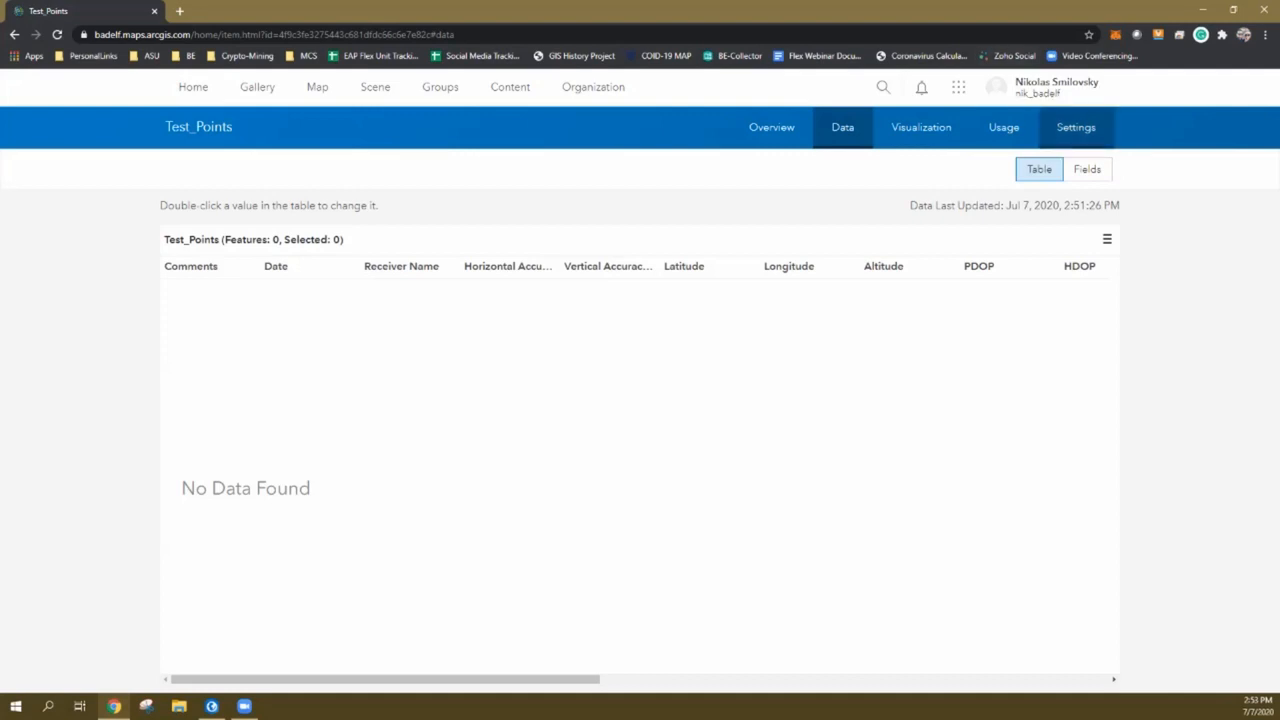
# Turn on Prevent accidental deletion in Test_Points' settings and save it
pyautogui.click(1076, 127)
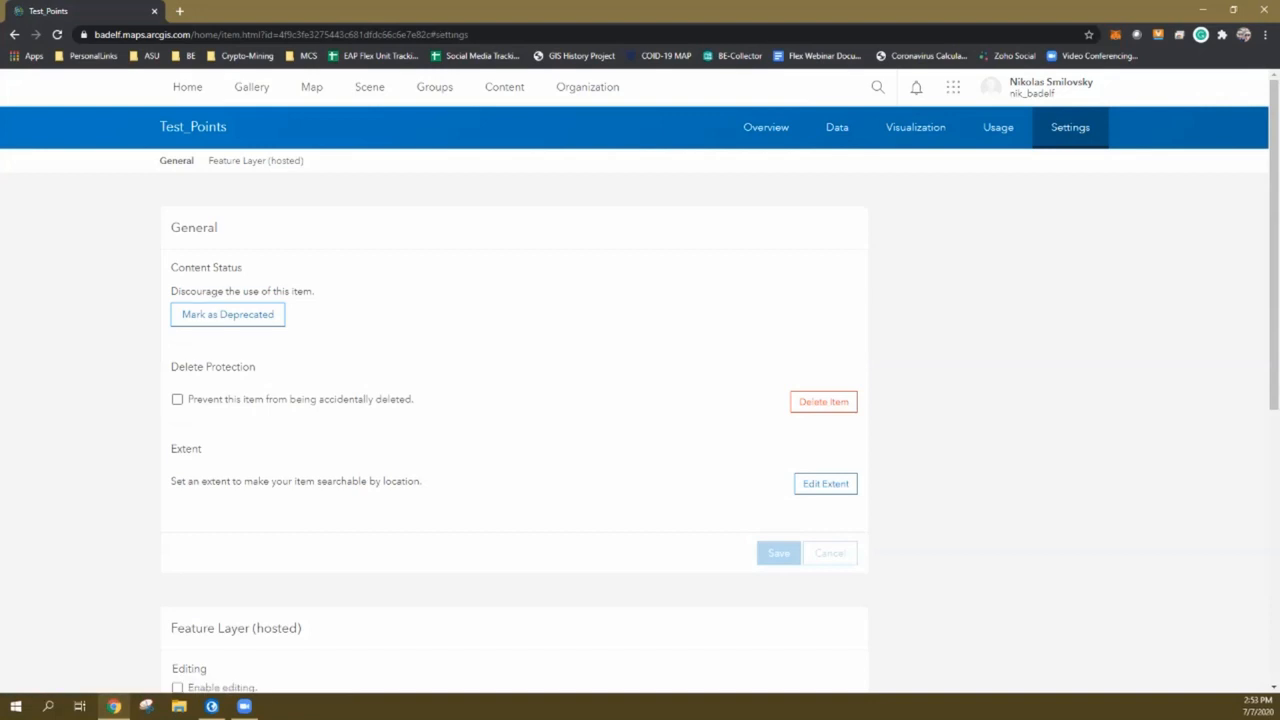
pyautogui.click(177, 399)
pyautogui.click(790, 227)
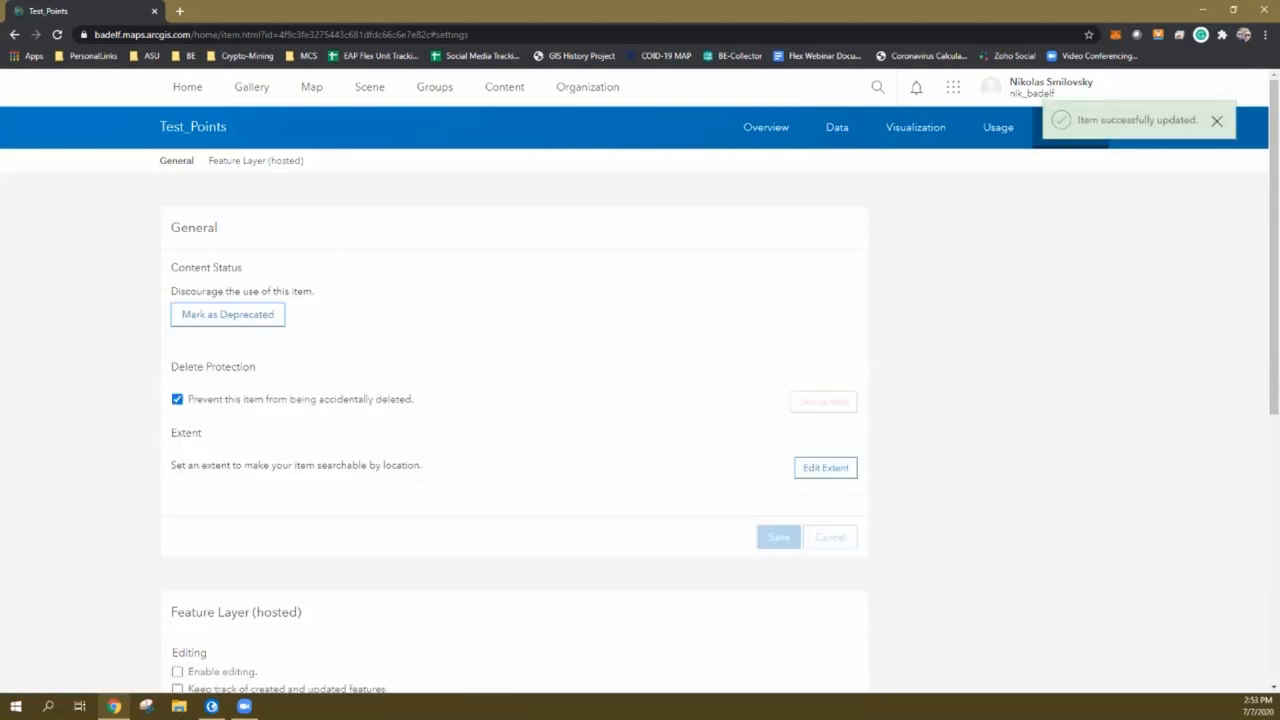
# Enable editing, tracking of creation/update times and users, and sync, then save
pyautogui.scroll(-3, 640, 390)
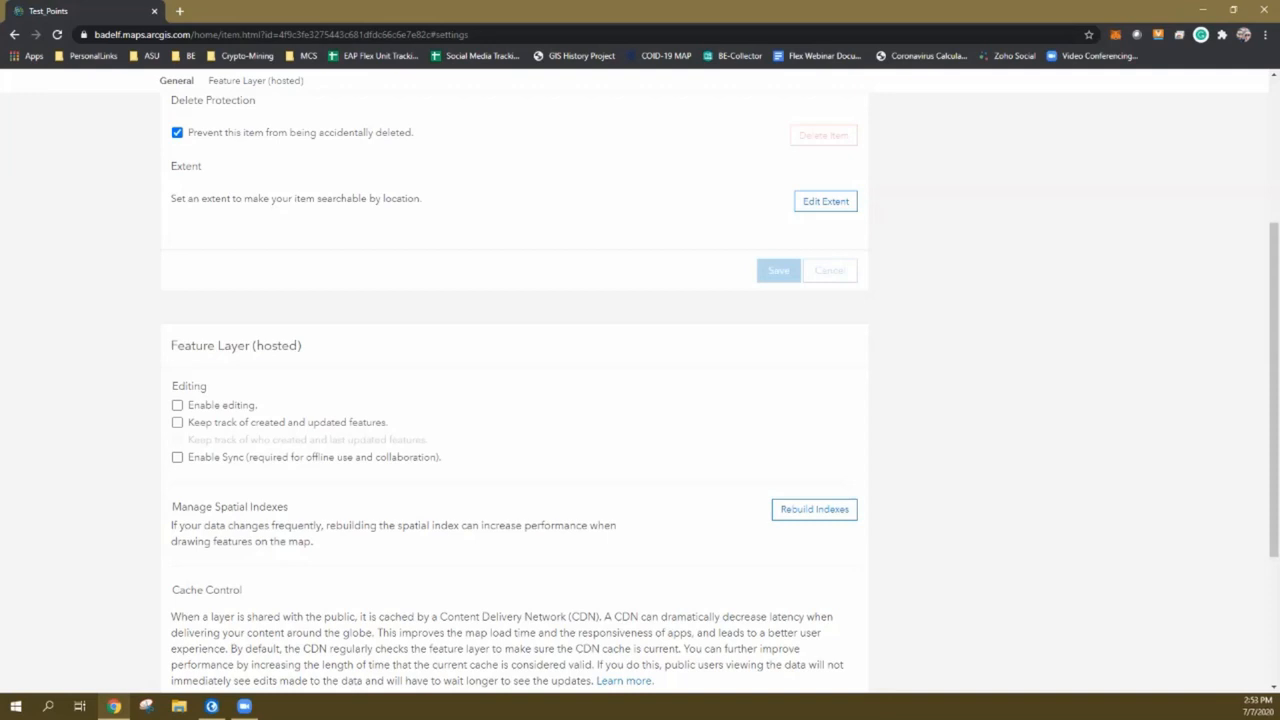
pyautogui.click(178, 405)
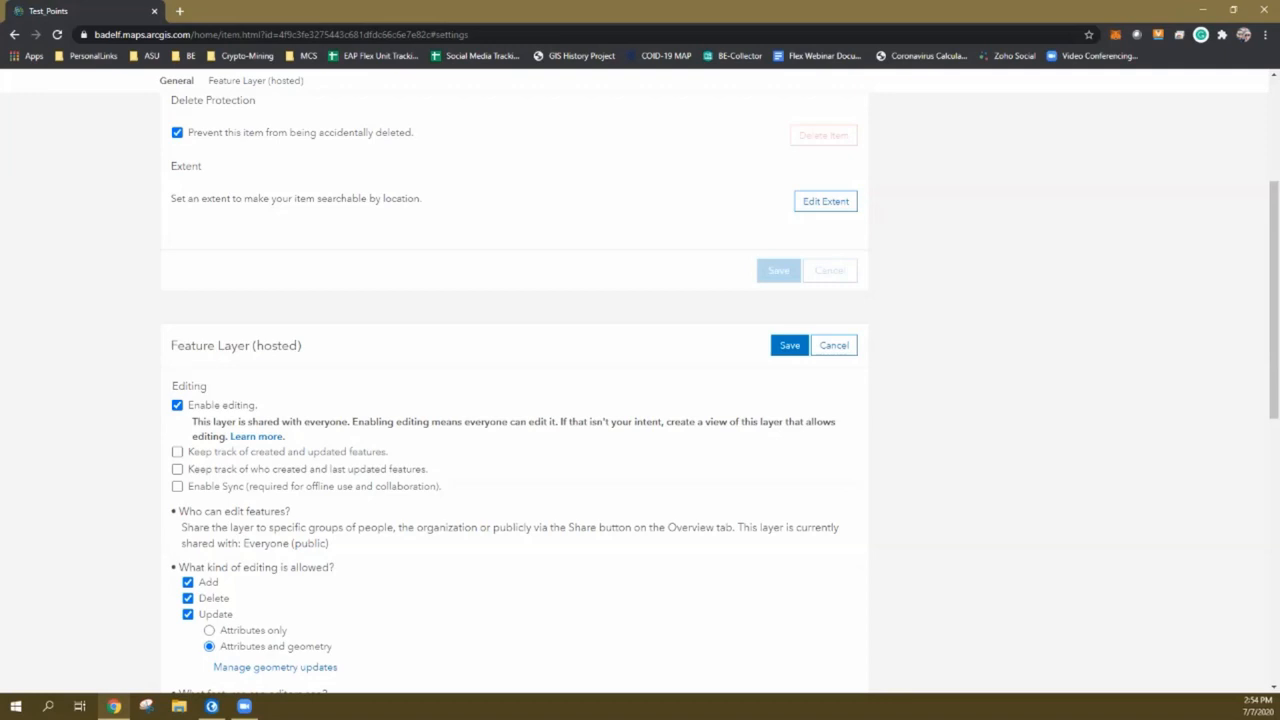
pyautogui.click(178, 452)
pyautogui.click(178, 469)
pyautogui.click(177, 486)
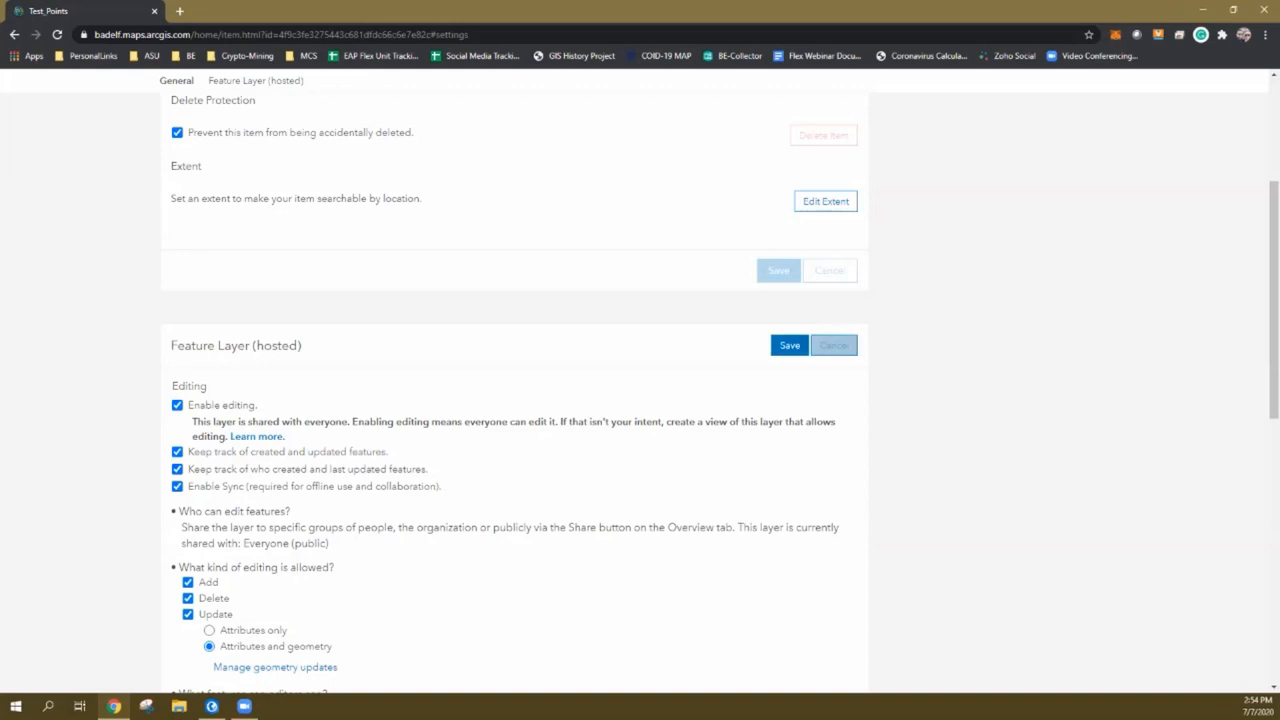
pyautogui.click(790, 345)
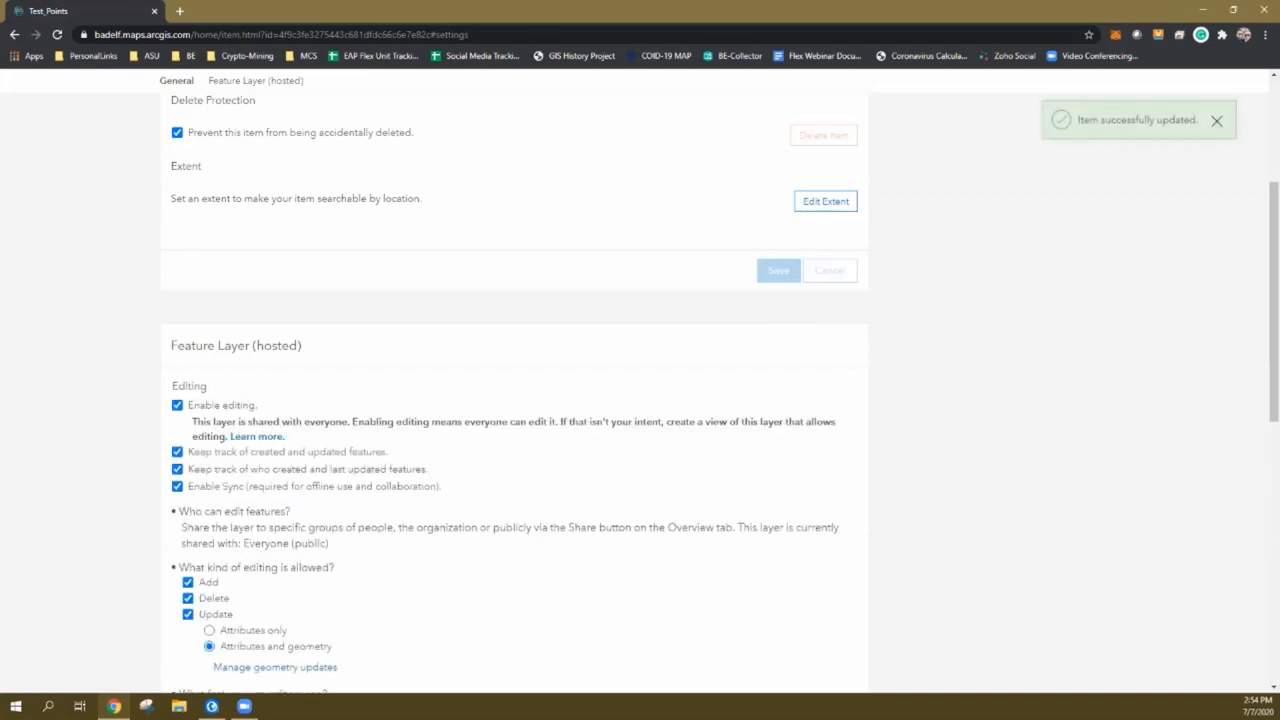
pyautogui.scroll(3, 640, 400)
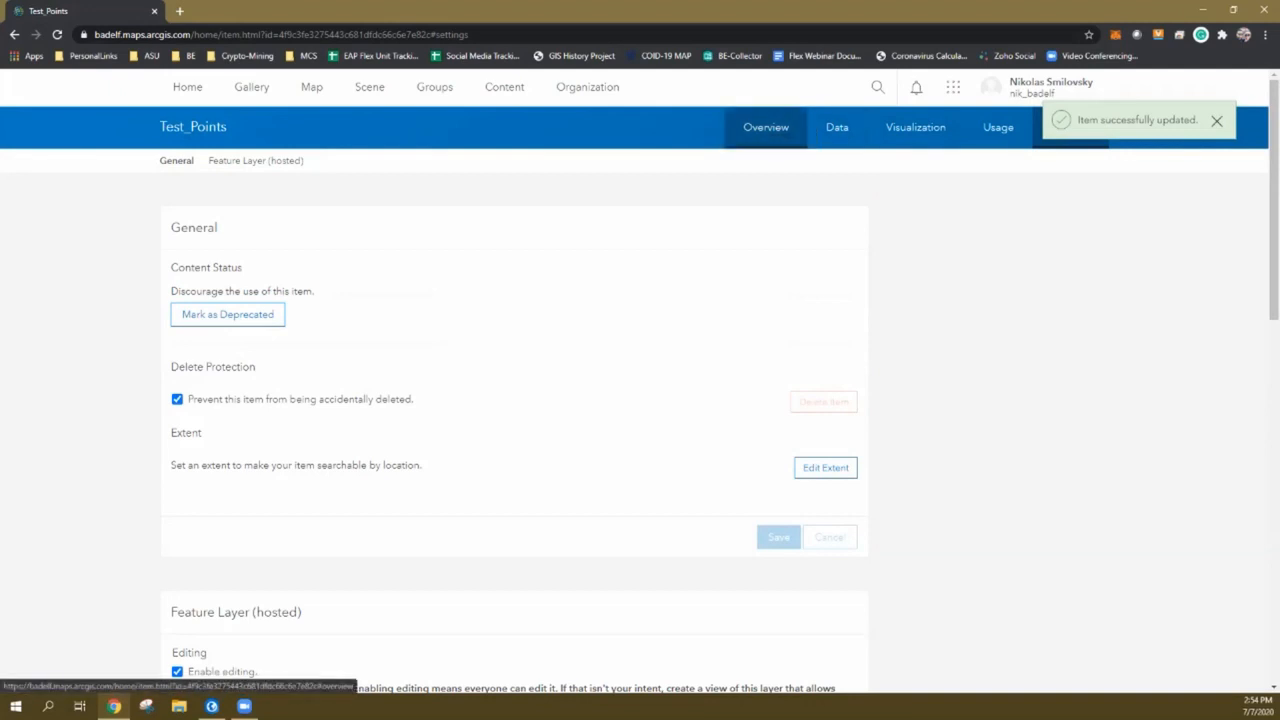
# Open Test_Points from its Overview page in a new Map Viewer map, then return to the ArcGIS Pro project
pyautogui.click(766, 127)
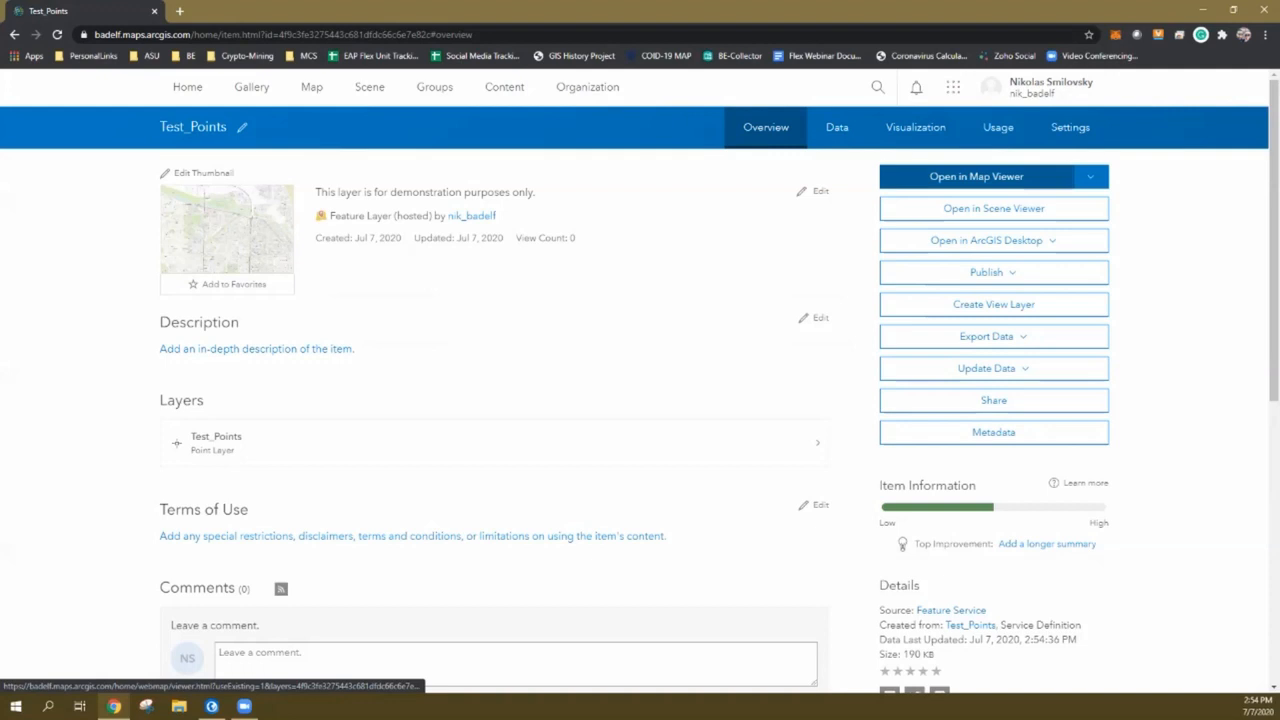
pyautogui.click(976, 176)
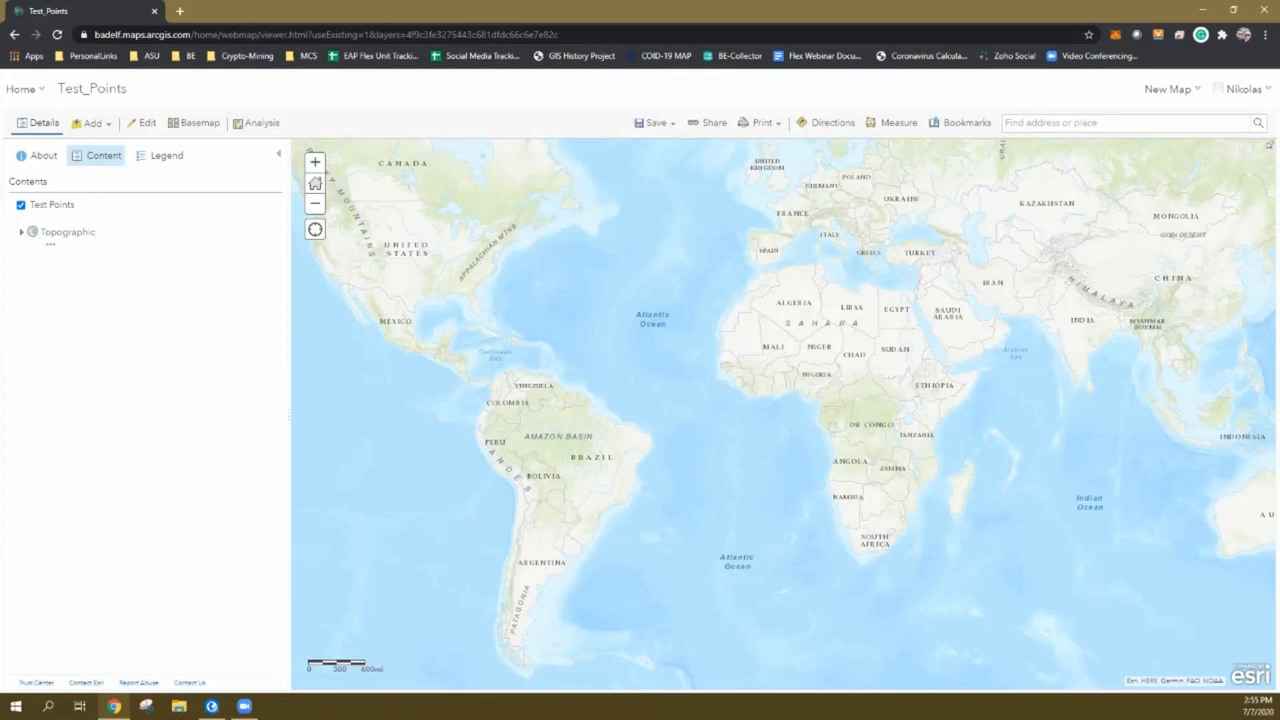
pyautogui.moveTo(211, 706)
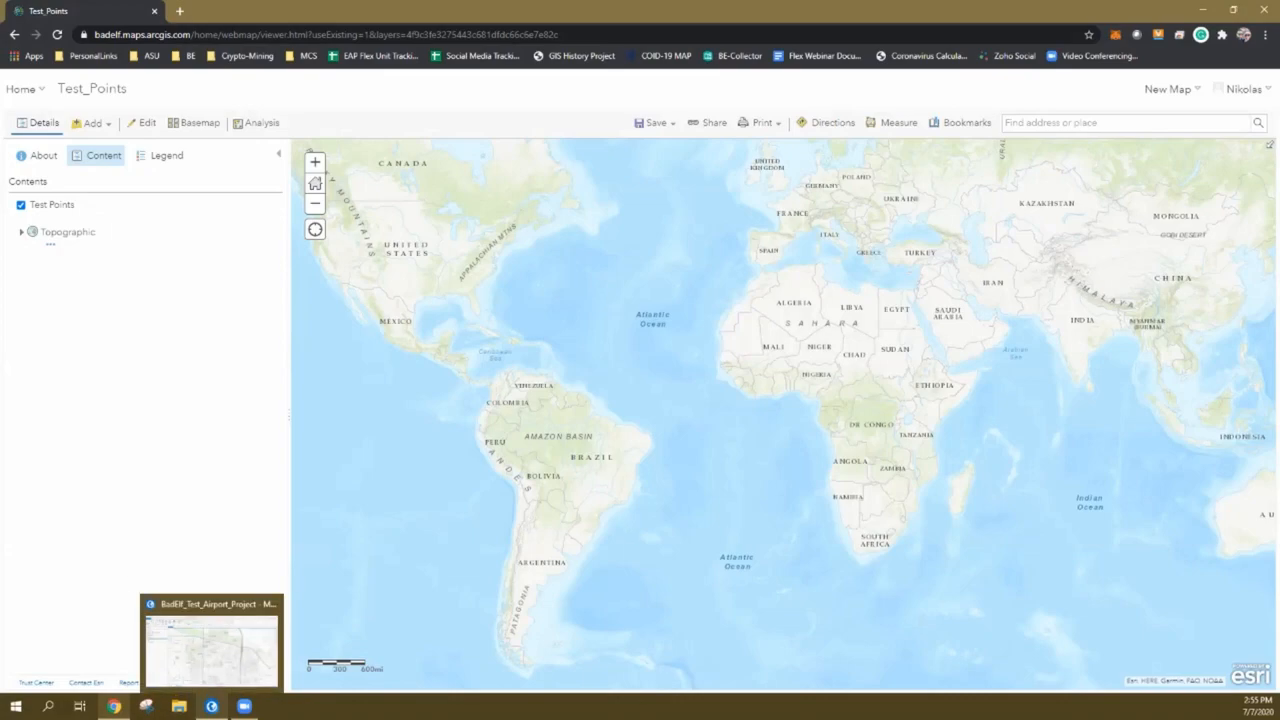
pyautogui.click(211, 635)
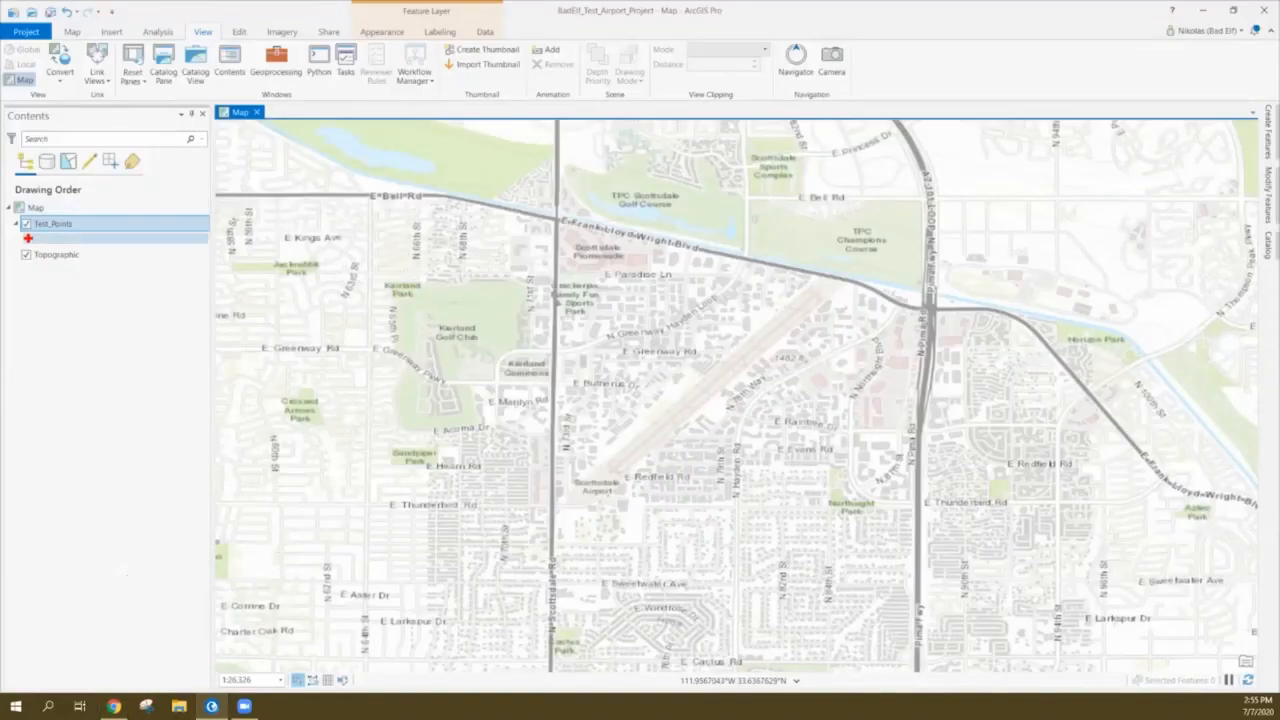
# Check Test_Points' layer menu and the map's Share options in ArcGIS Pro, then return to the browser
pyautogui.rightClick(68, 224)
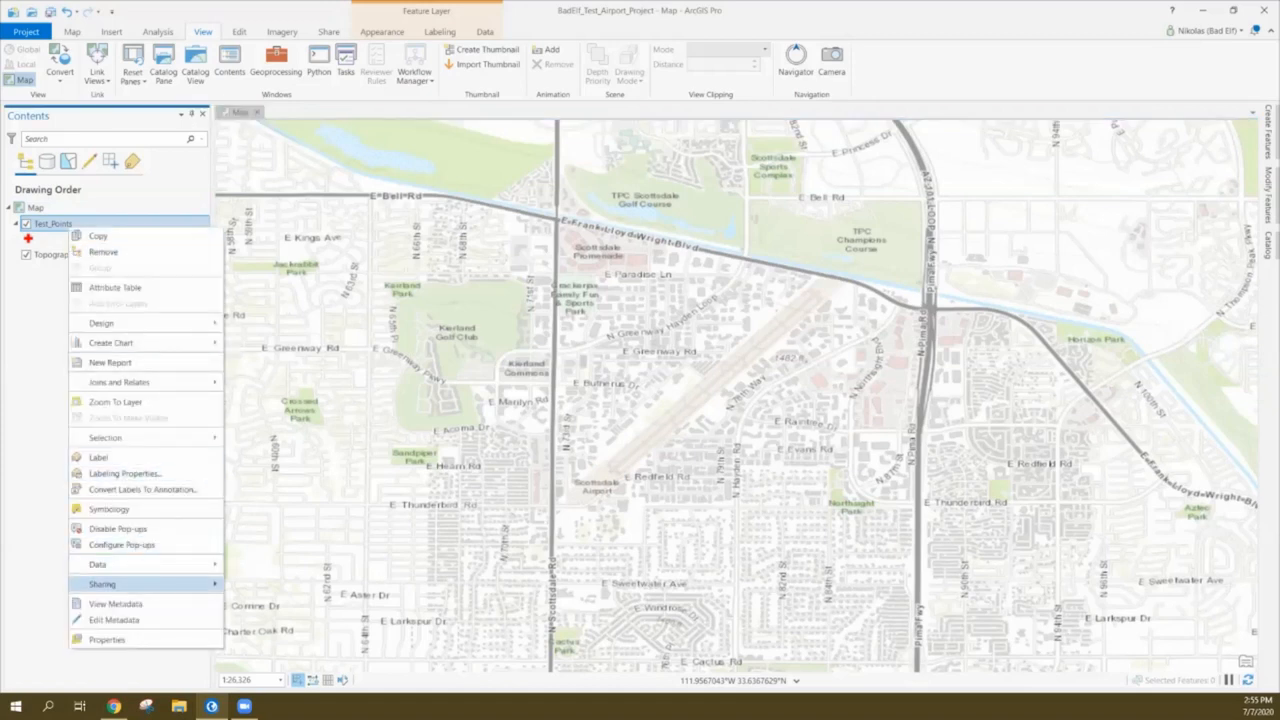
pyautogui.moveTo(110, 584)
pyautogui.press('Escape')
pyautogui.press('Escape')
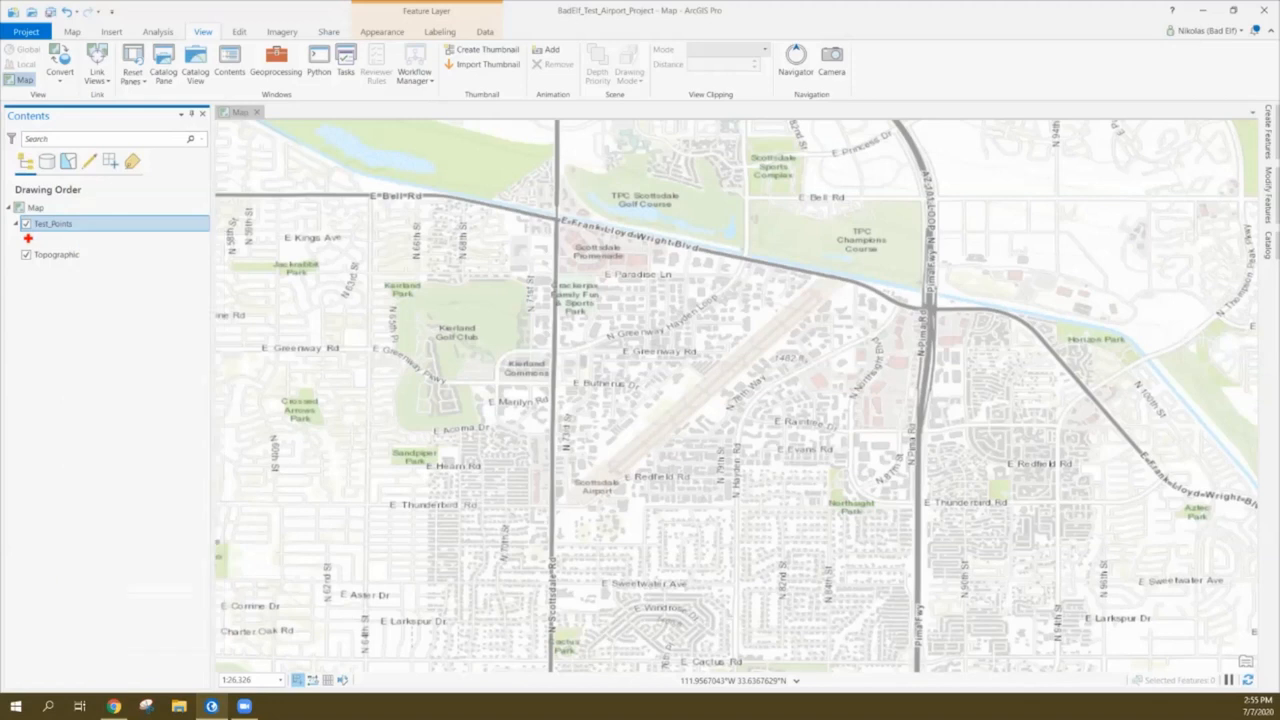
pyautogui.click(35, 207)
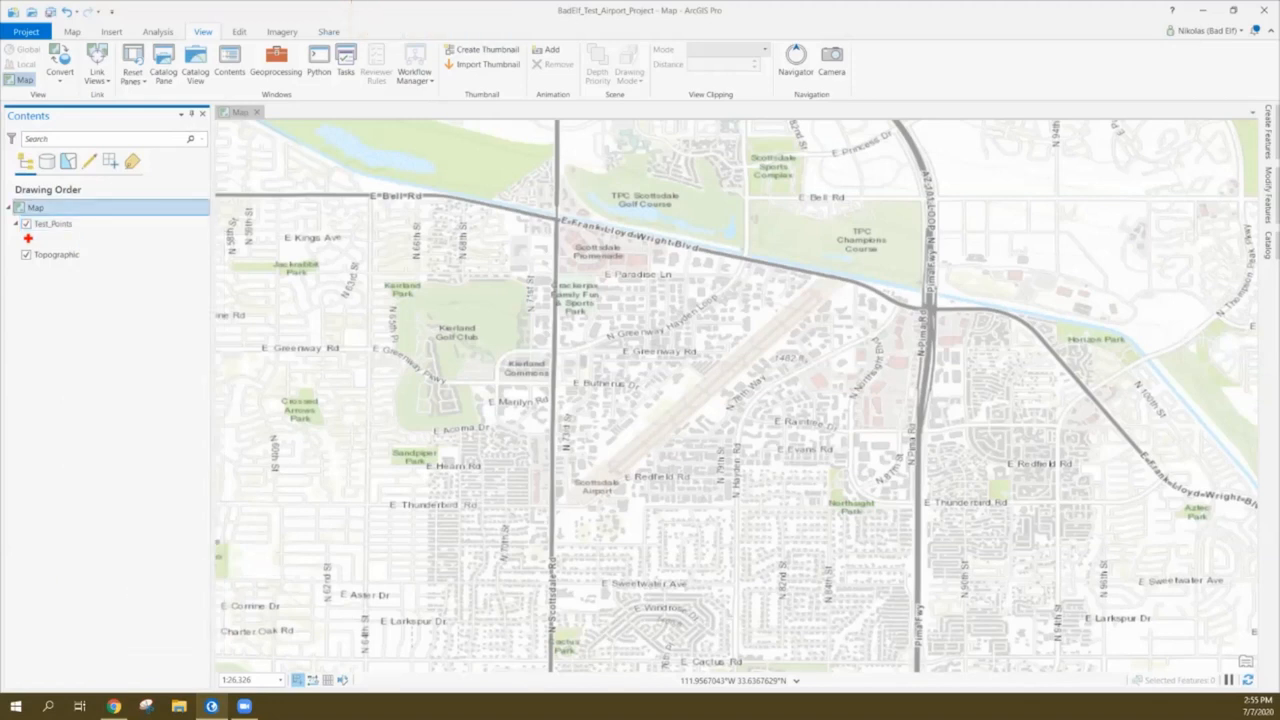
pyautogui.click(328, 32)
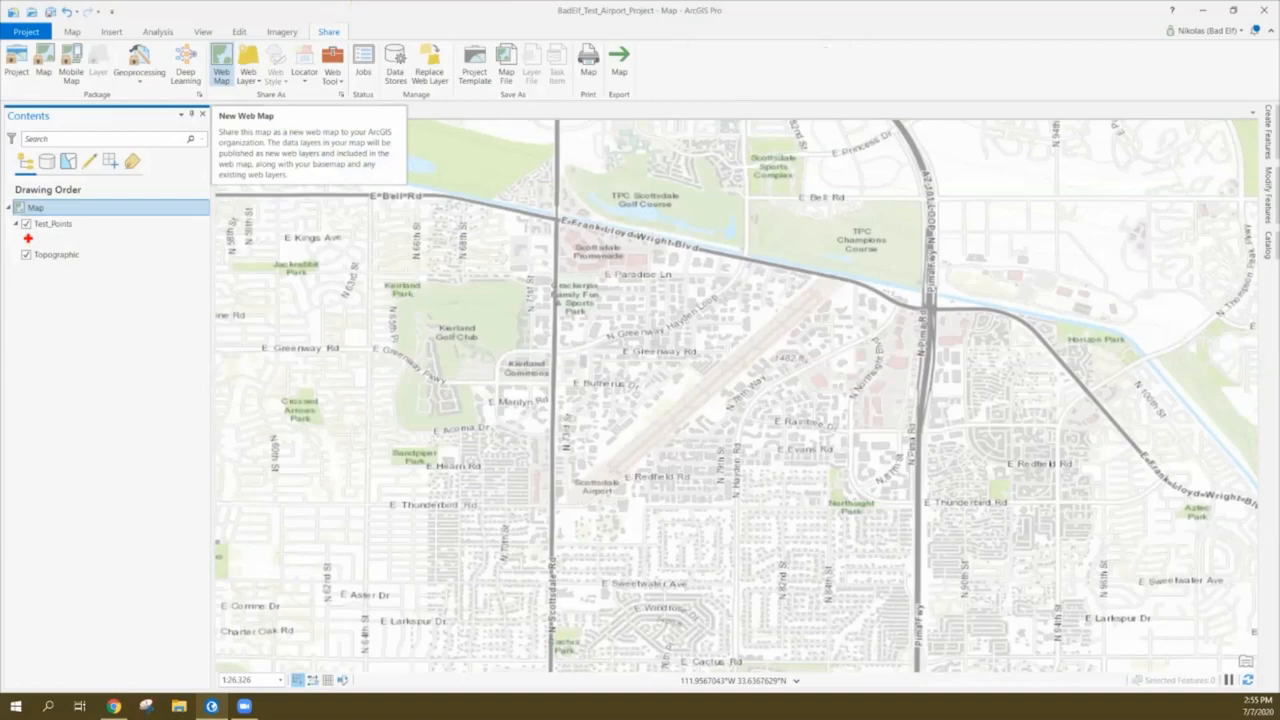
pyautogui.click(113, 706)
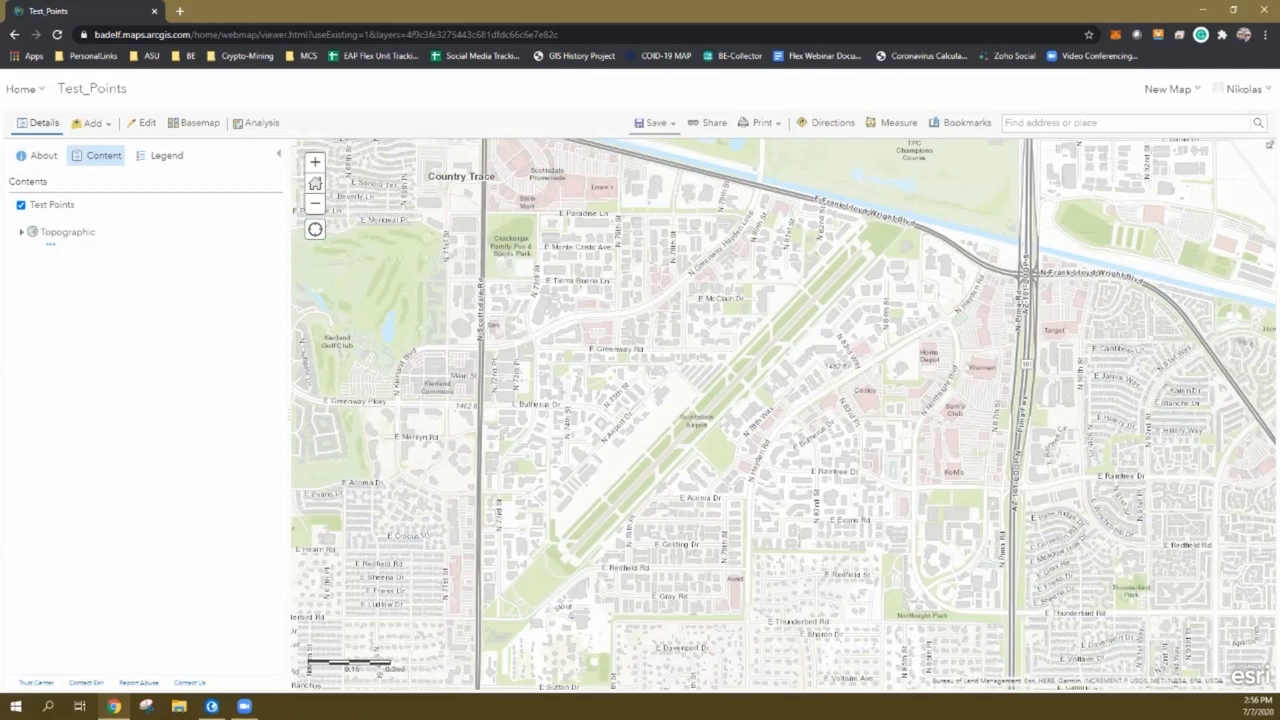
# Start saving the web map and title it Scottsdale_Test_Data_Collection_Map
pyautogui.click(656, 122)
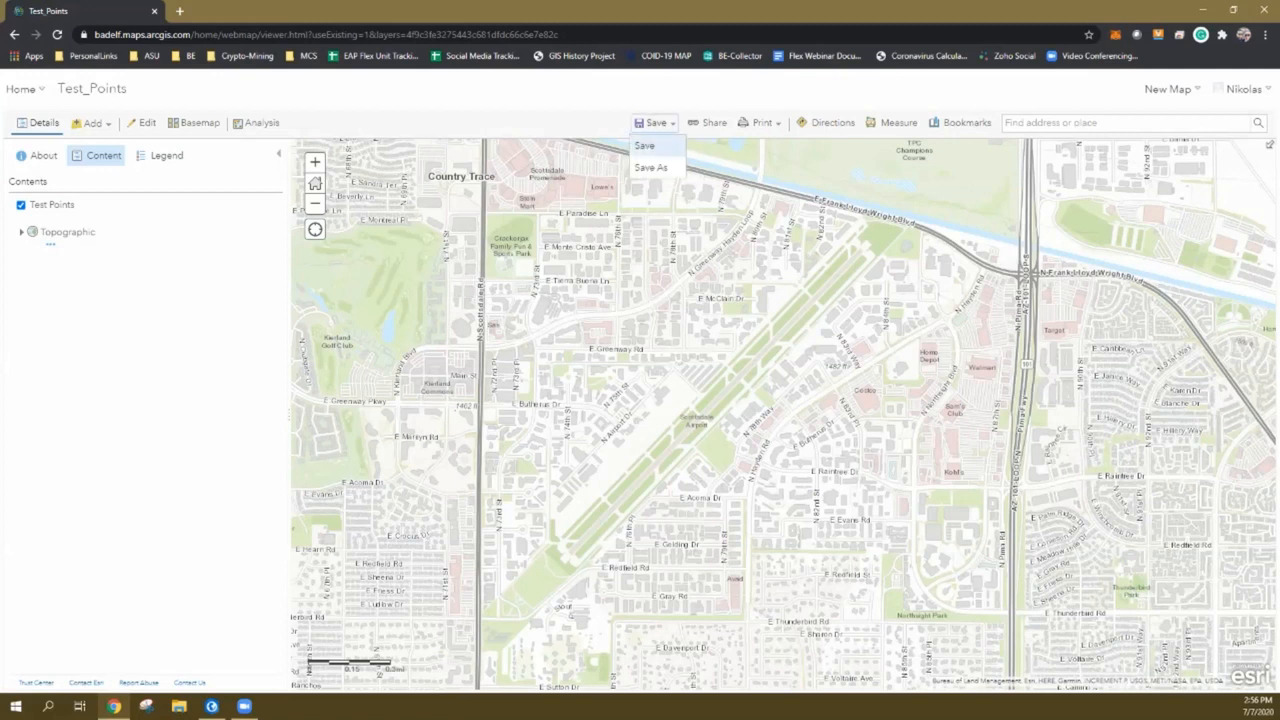
pyautogui.click(644, 145)
pyautogui.click(676, 351)
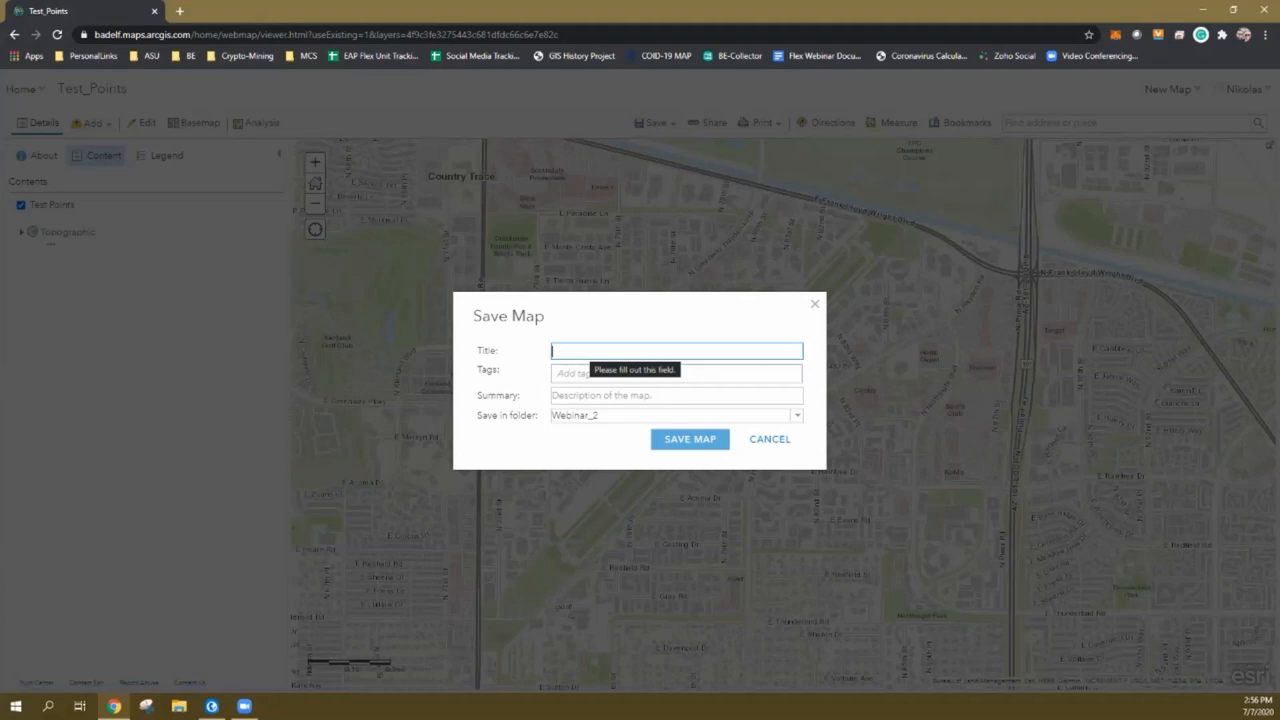
pyautogui.write('Scott')
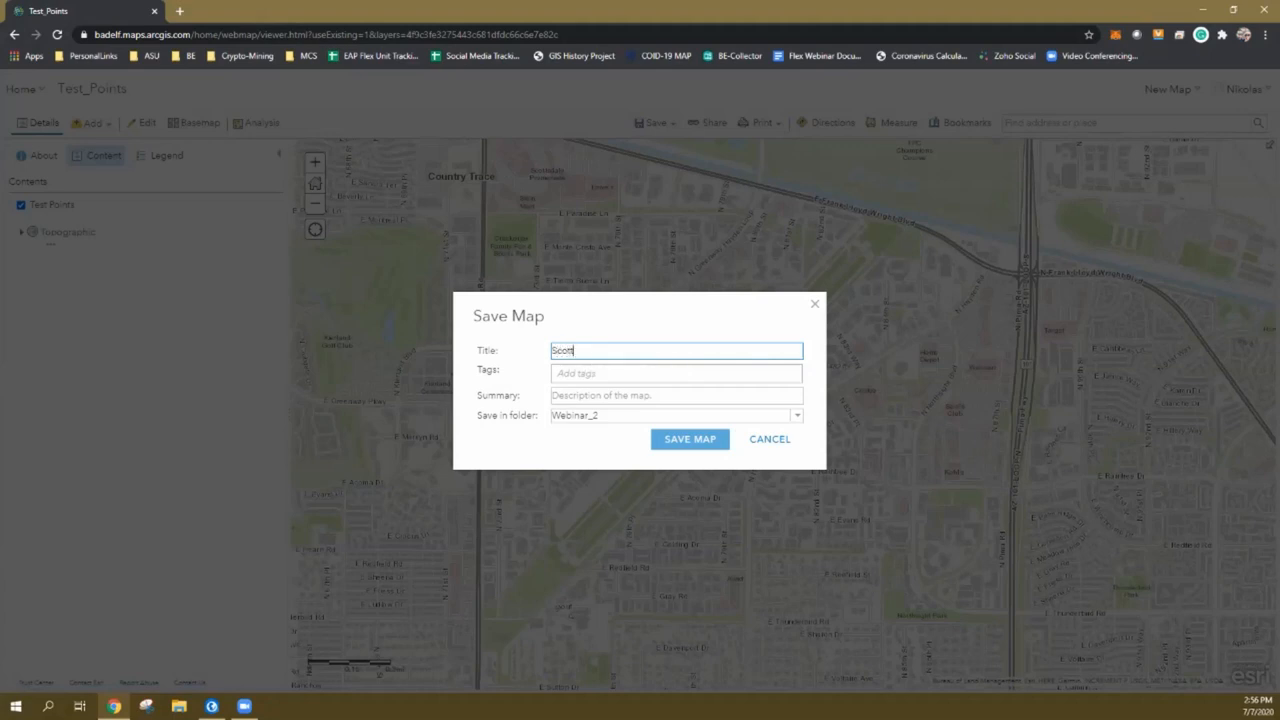
pyautogui.write('sdale_Test_DataCollection')
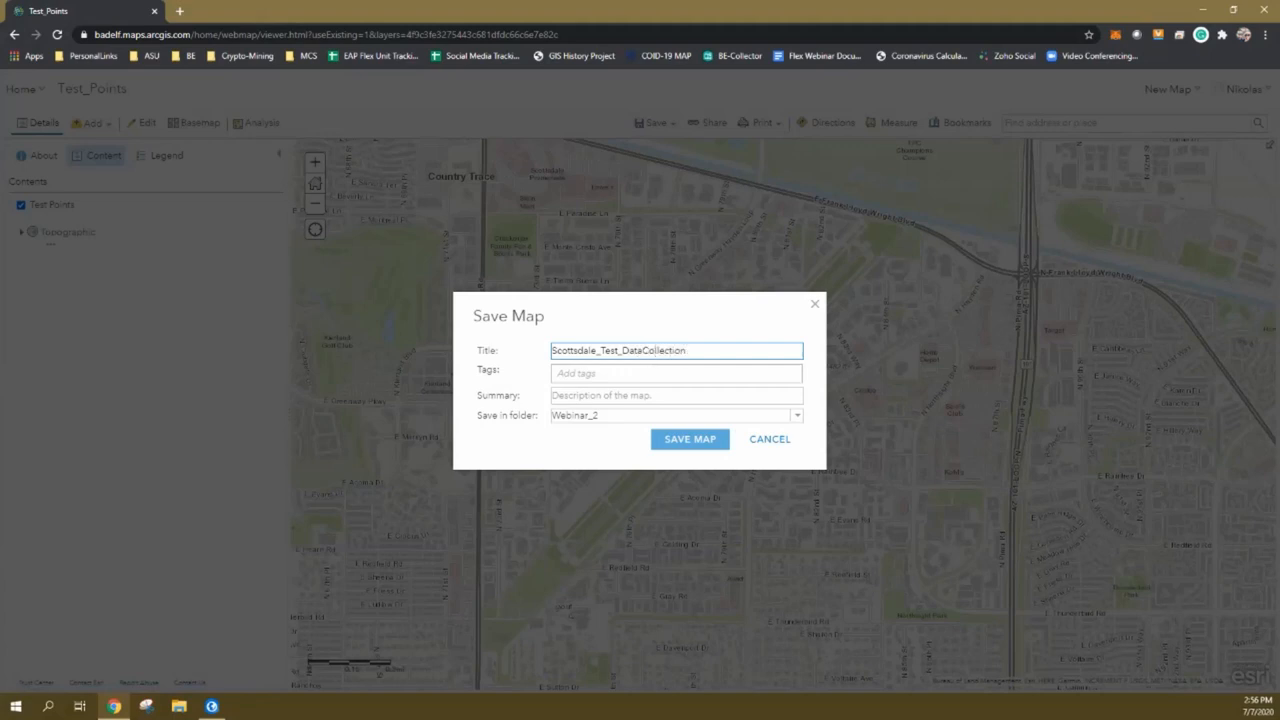
pyautogui.write('_Map')
pyautogui.click(643, 350)
pyautogui.write('_')
# Add tag BadElf and summary 'This is for testing purposes only.', then save the map
pyautogui.press('Tab')
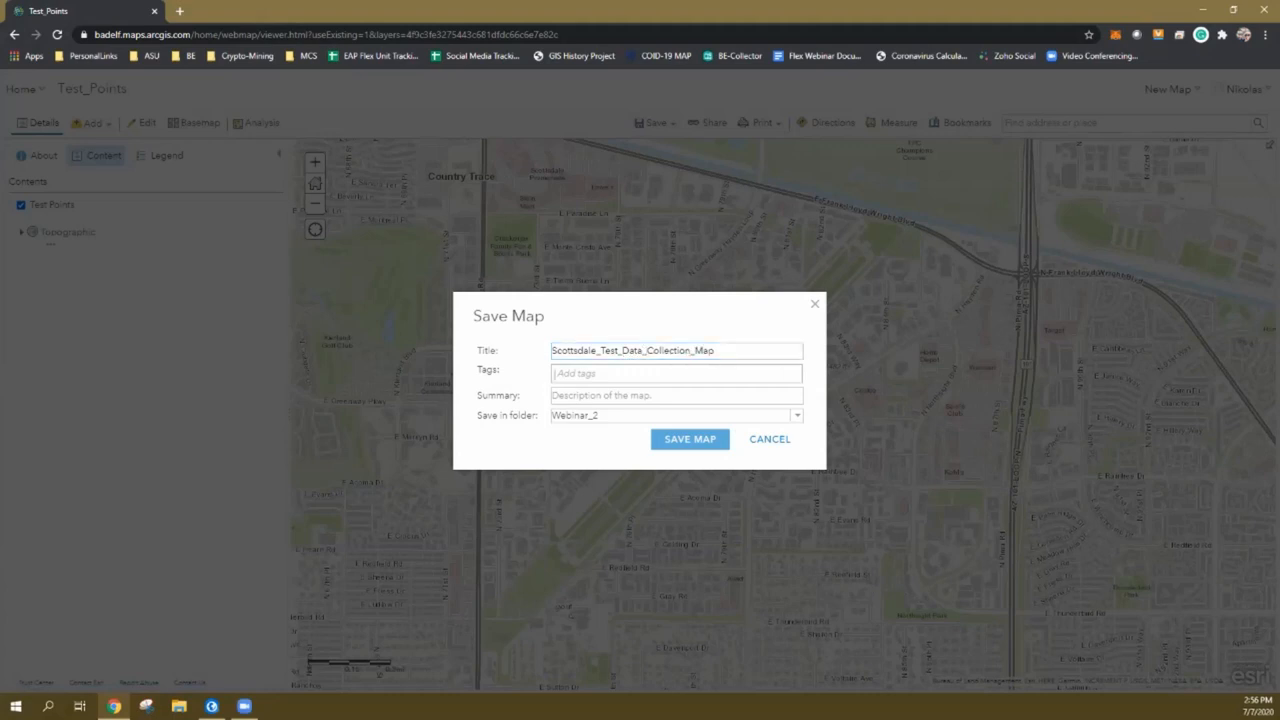
pyautogui.write('BadElf')
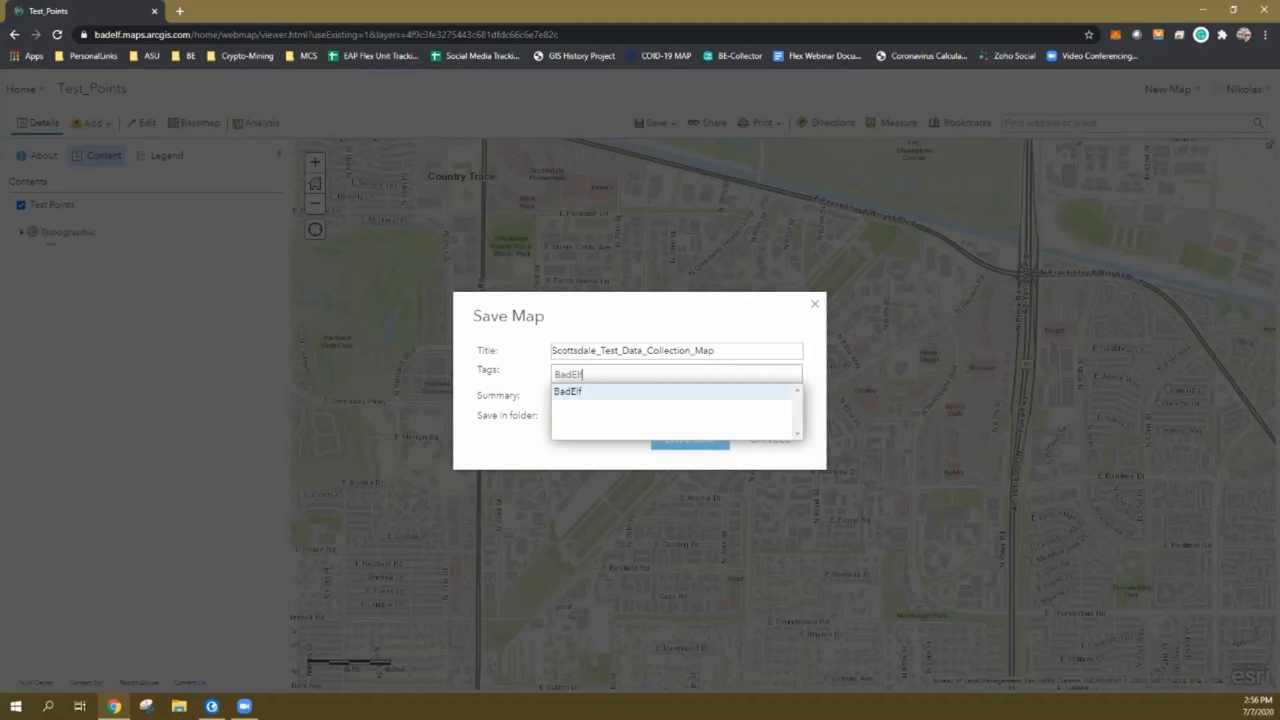
pyautogui.press('Return')
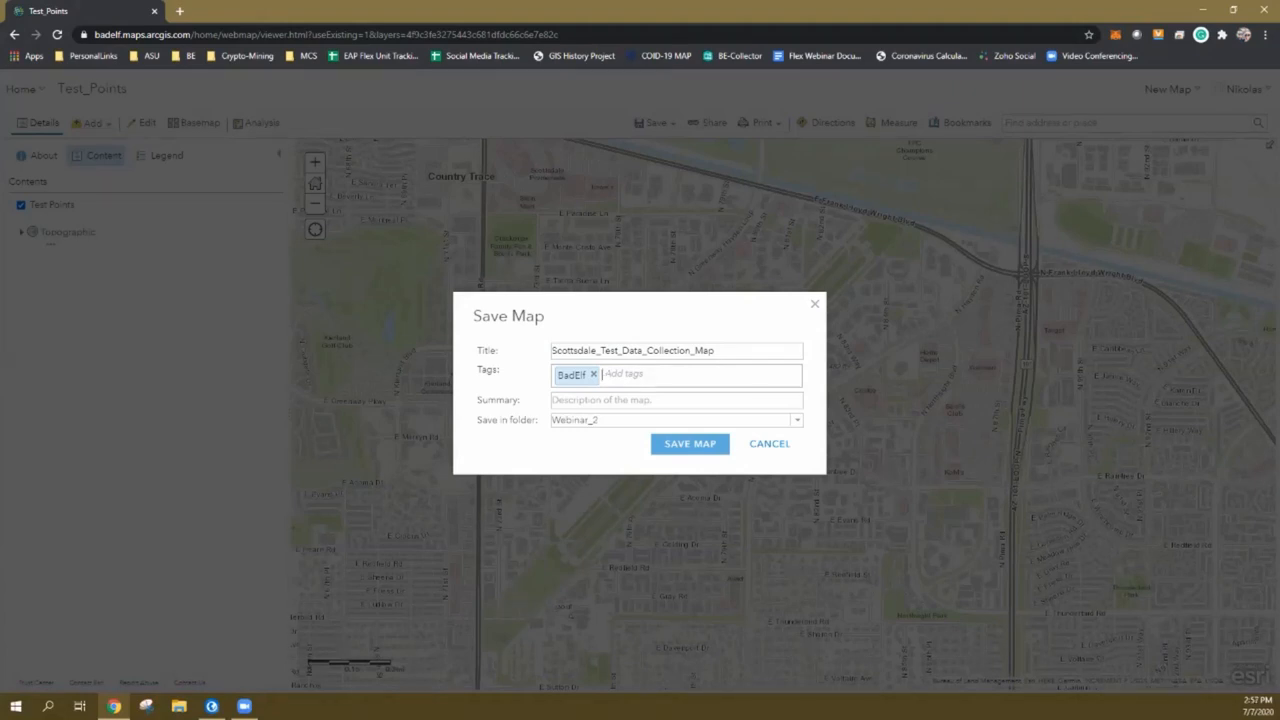
pyautogui.press('Return')
pyautogui.write('This')
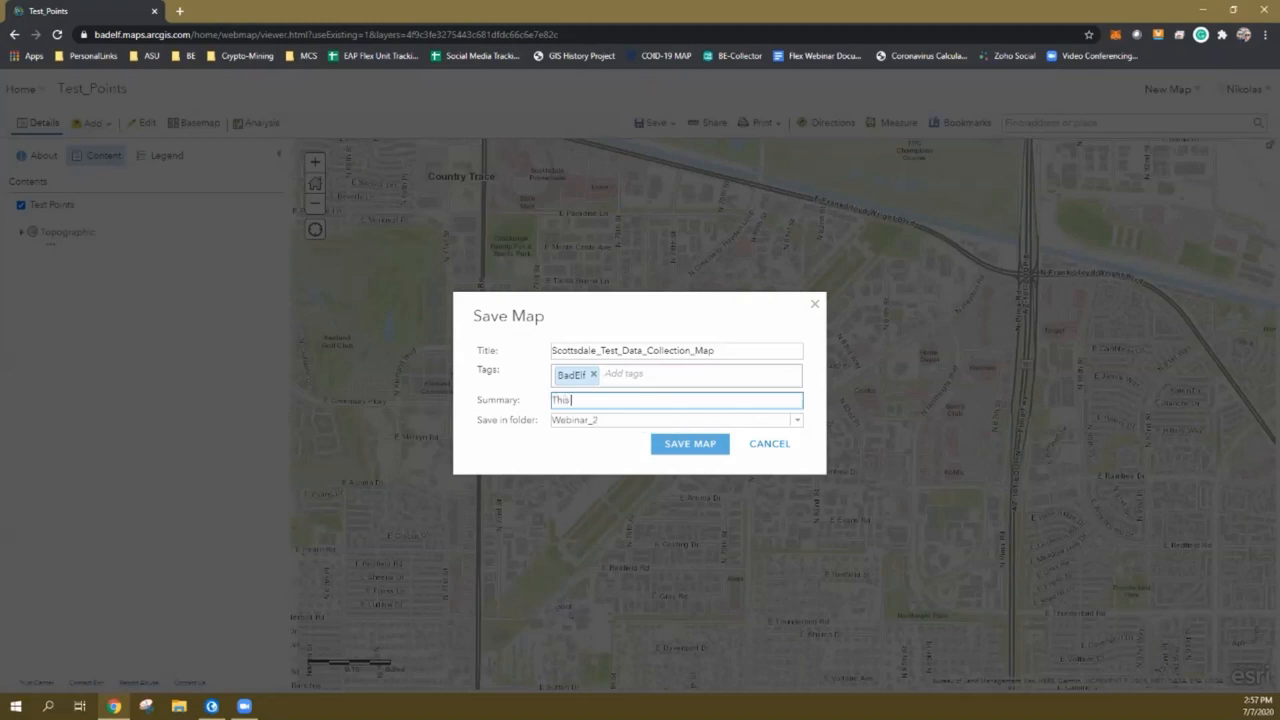
pyautogui.write(' is for testing purposes only.')
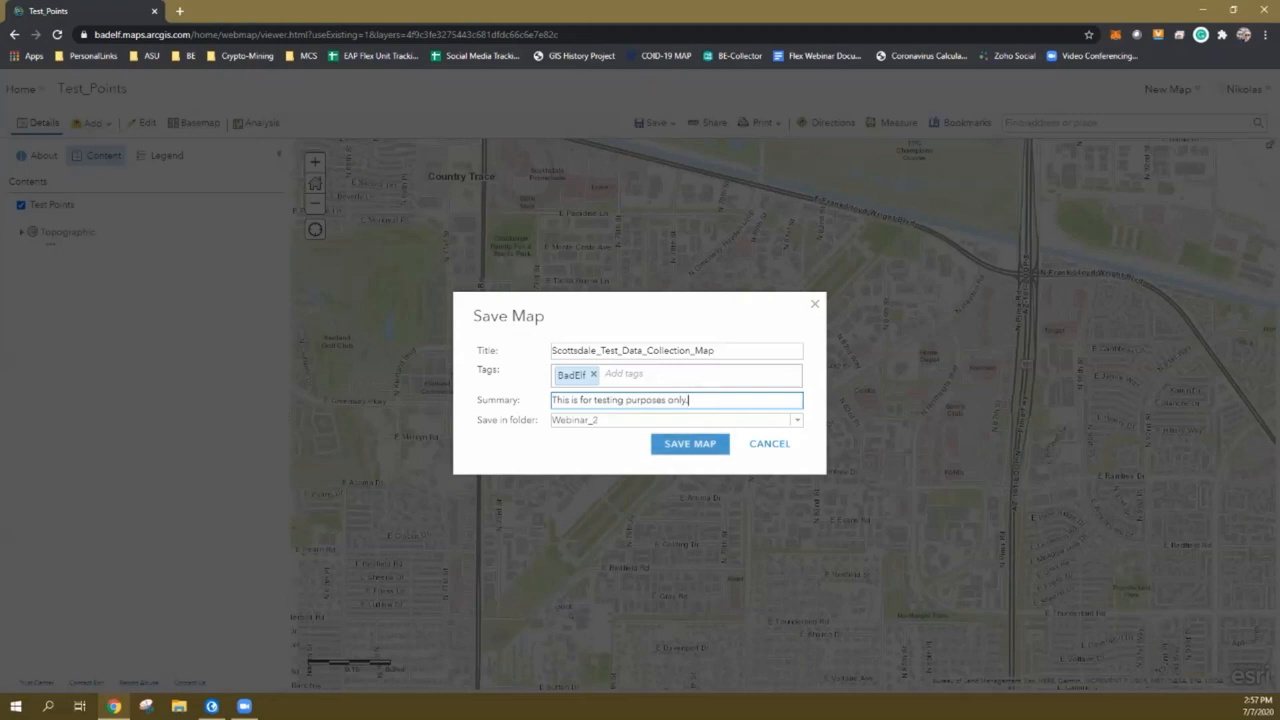
pyautogui.click(690, 443)
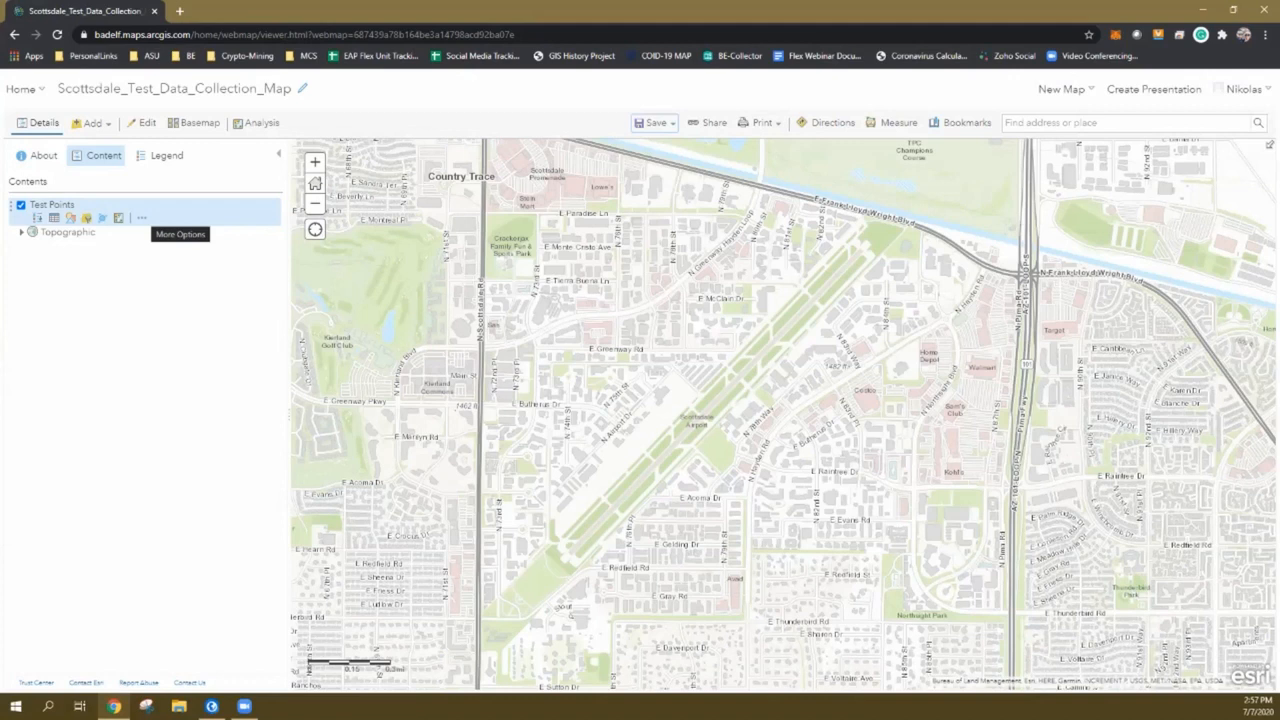
# Open Configure Pop-up from the Test Points layer's more options menu
pyautogui.click(141, 217)
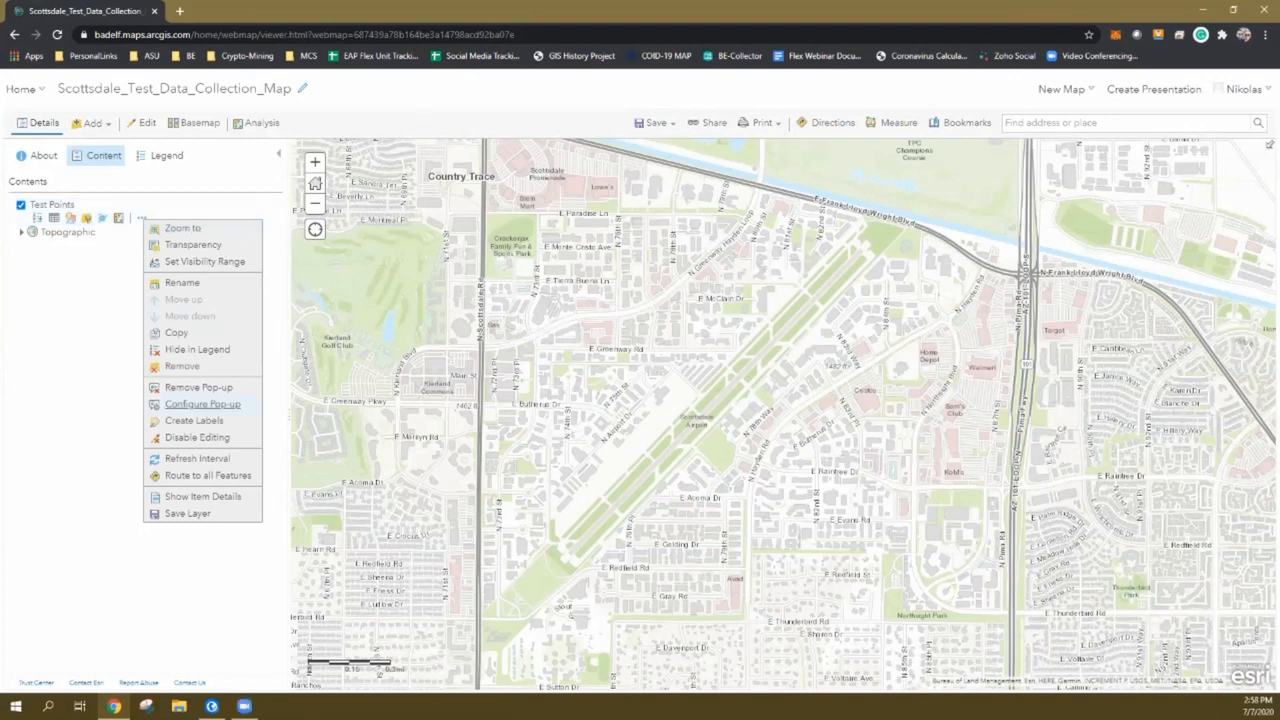
pyautogui.click(202, 404)
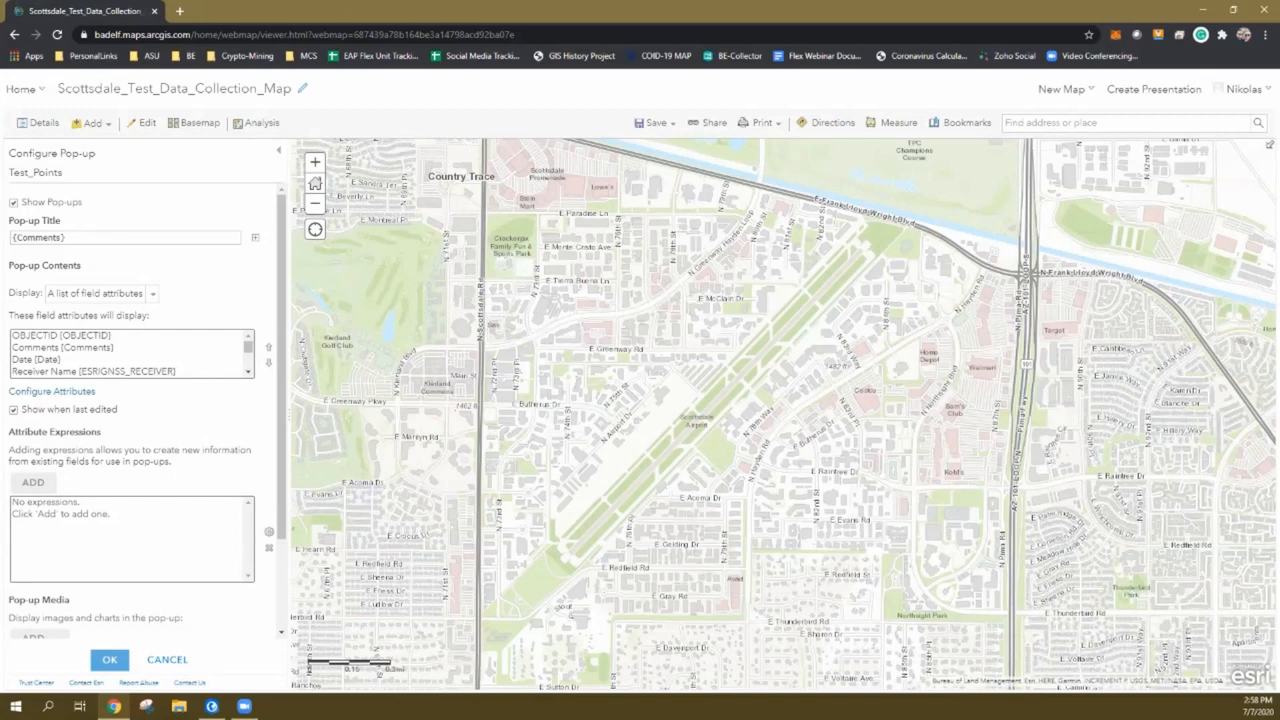
# In Configure Attributes, clear Display and Edit for all fields
pyautogui.click(52, 391)
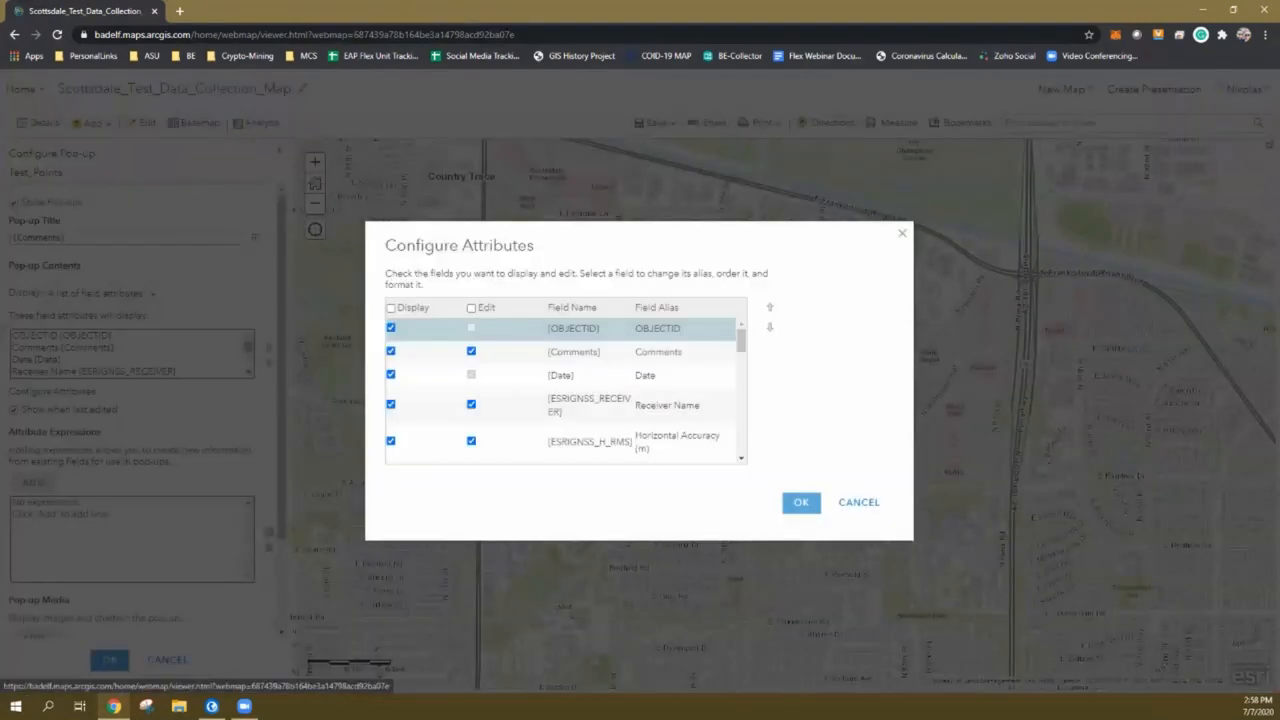
pyautogui.click(391, 308)
pyautogui.click(391, 308)
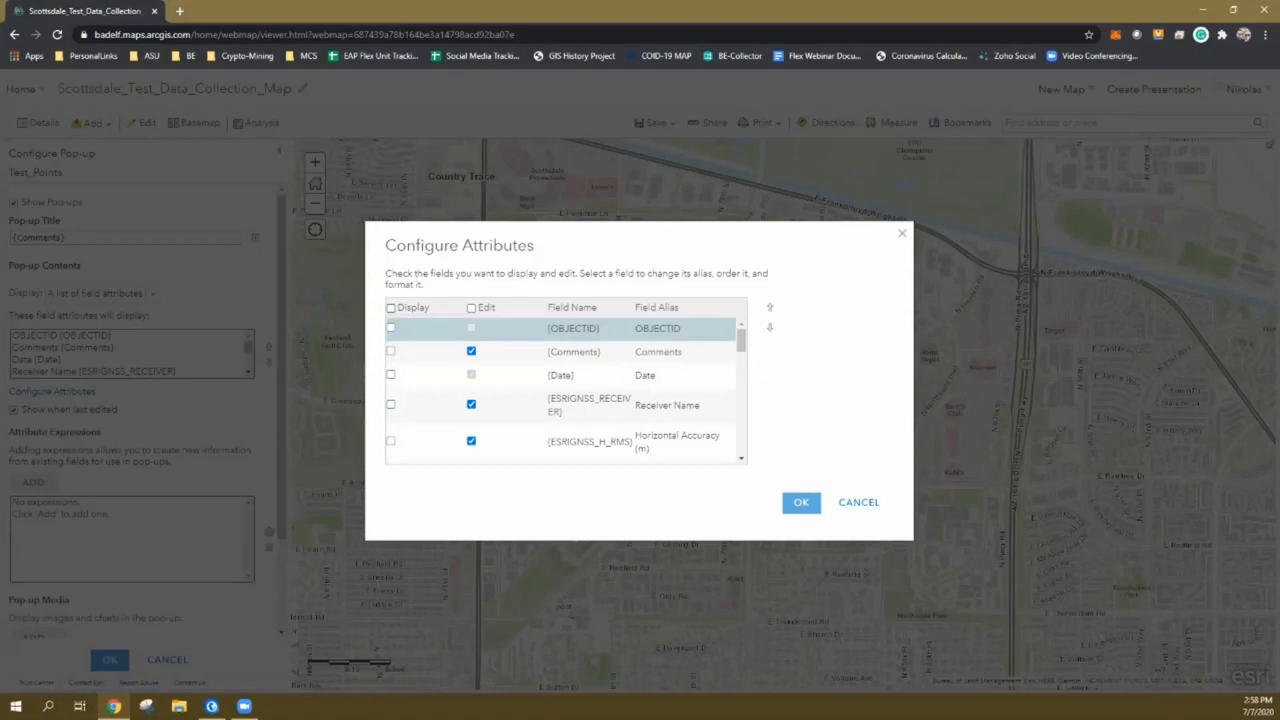
pyautogui.click(471, 308)
pyautogui.click(471, 308)
pyautogui.click(391, 308)
pyautogui.click(391, 308)
# Display Comments (editable), Date and Receiver Name in the pop-up
pyautogui.click(391, 351)
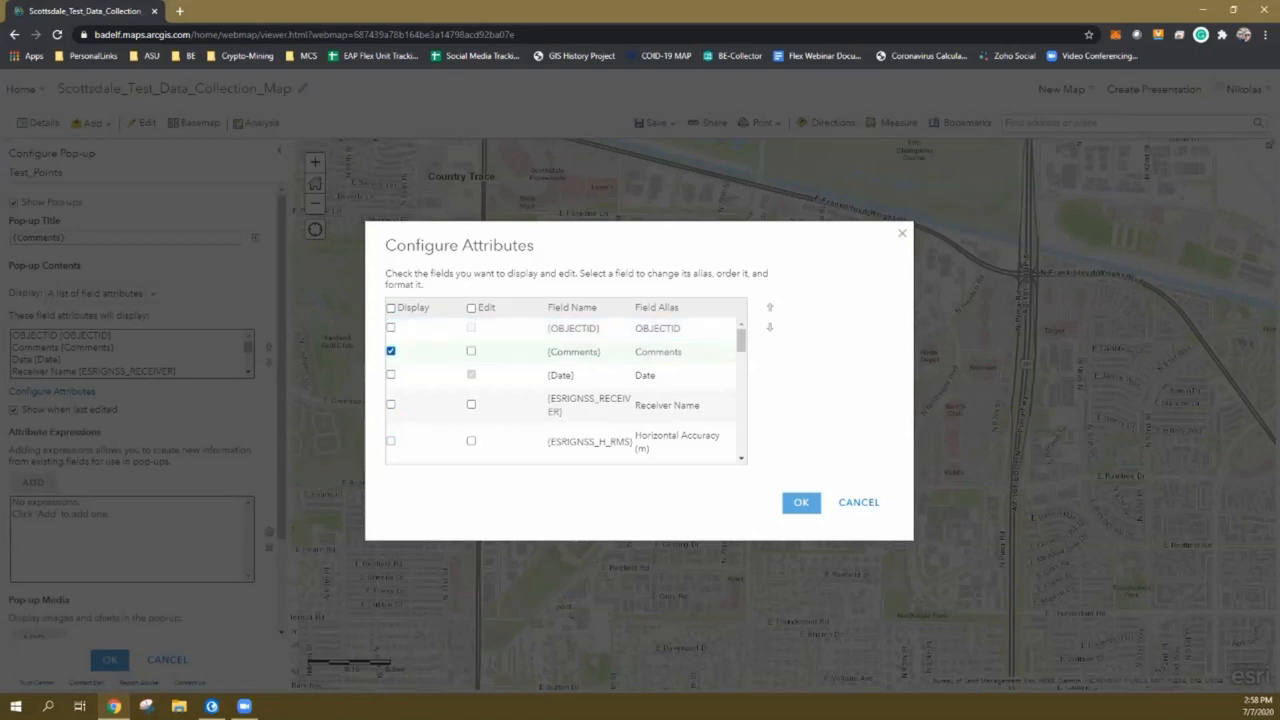
pyautogui.click(471, 351)
pyautogui.click(391, 374)
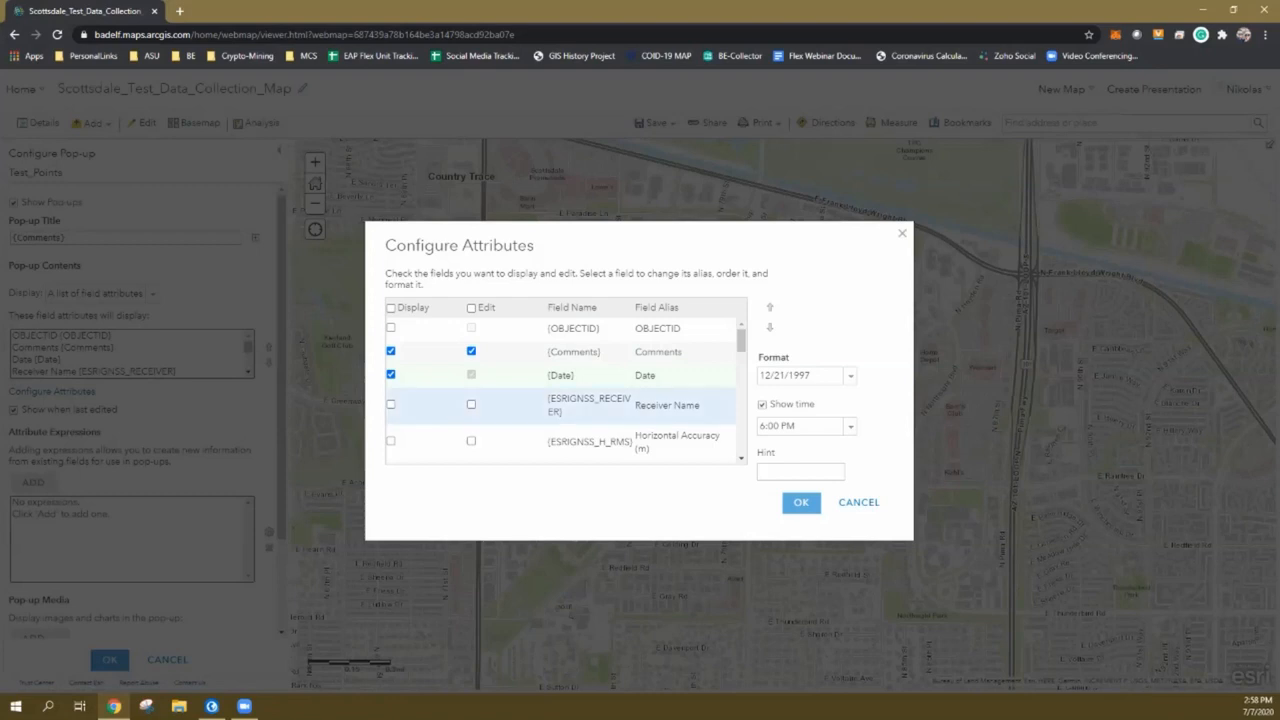
pyautogui.click(391, 404)
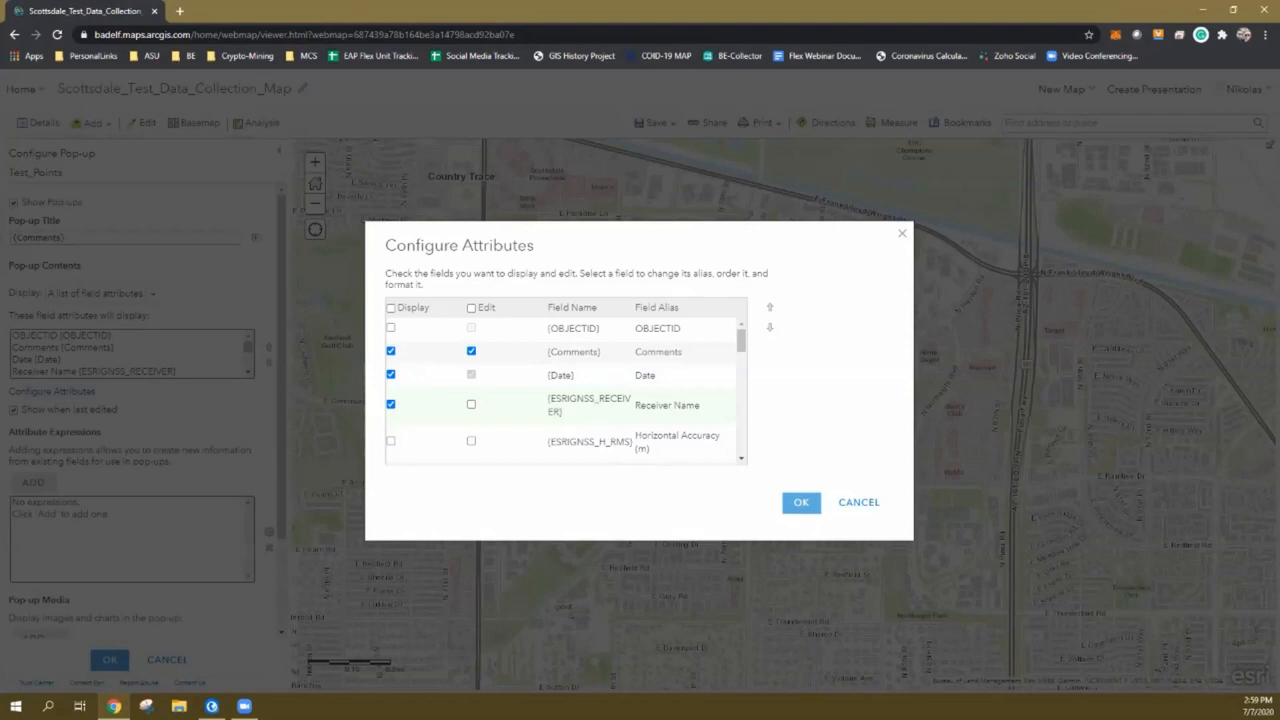
# Inspect the Receiver Name field's format options
pyautogui.scroll(-3, 565, 390)
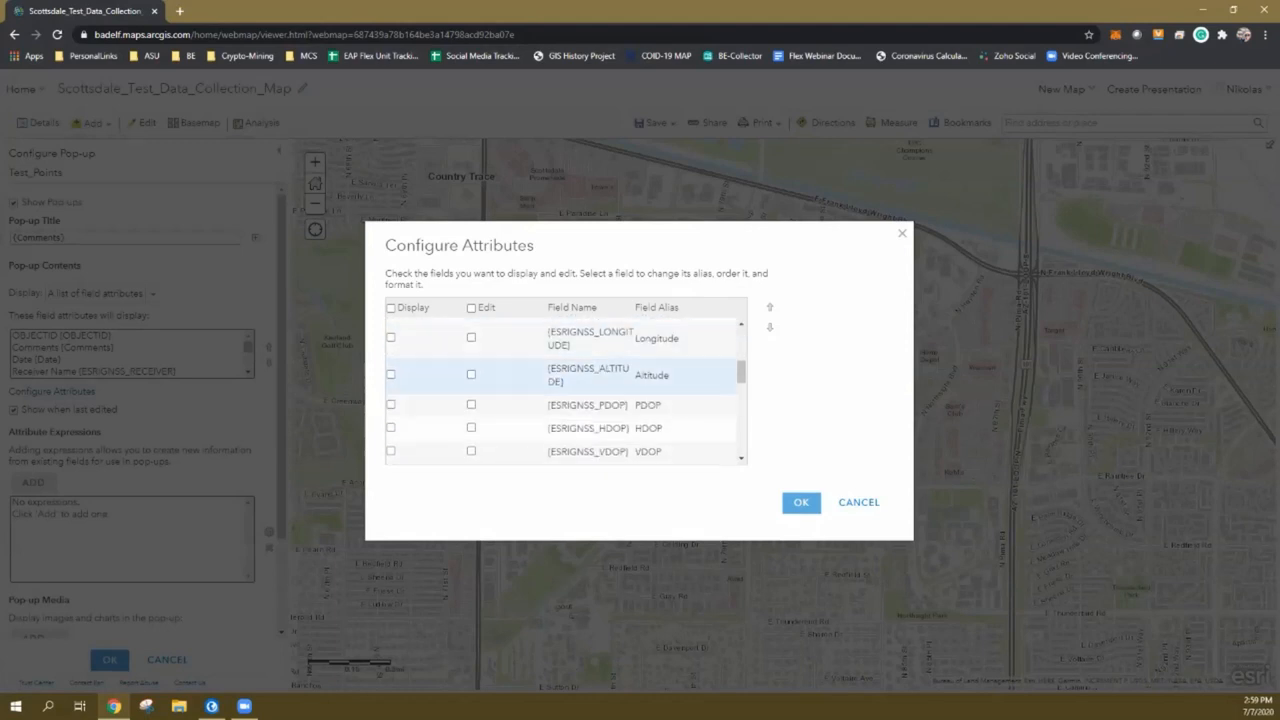
pyautogui.scroll(2, 590, 380)
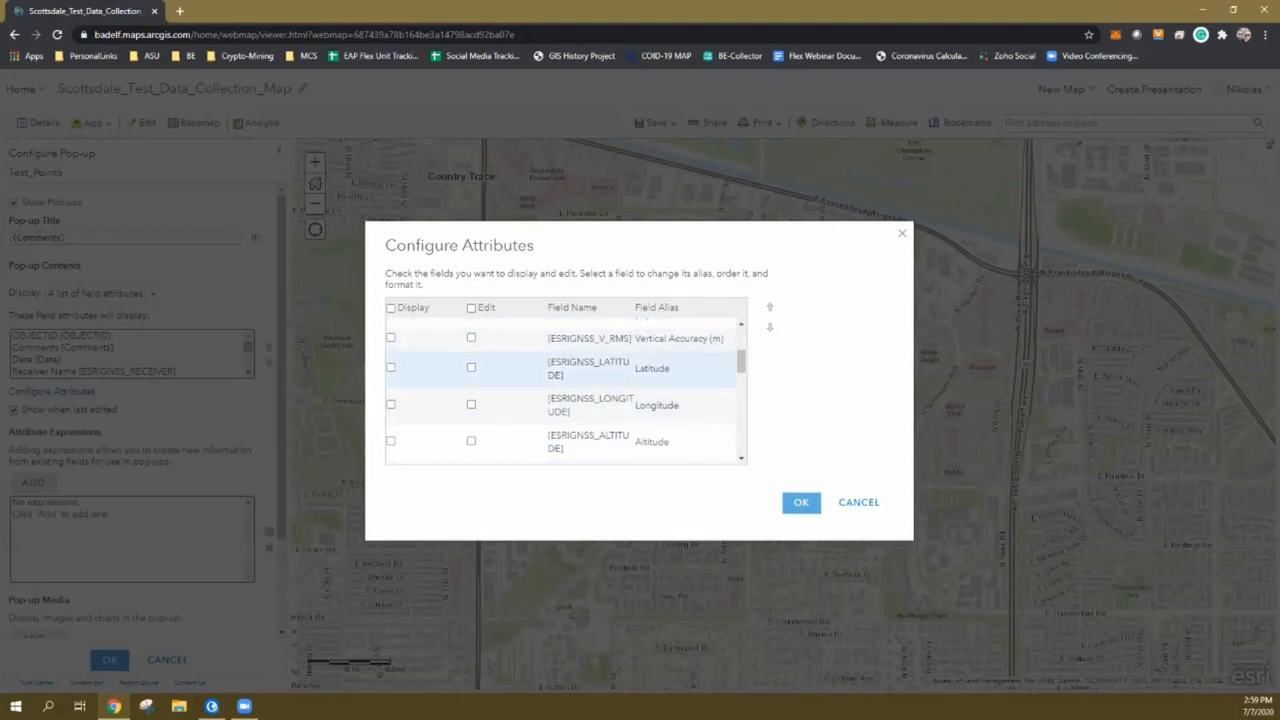
pyautogui.scroll(2, 590, 378)
pyautogui.click(590, 378)
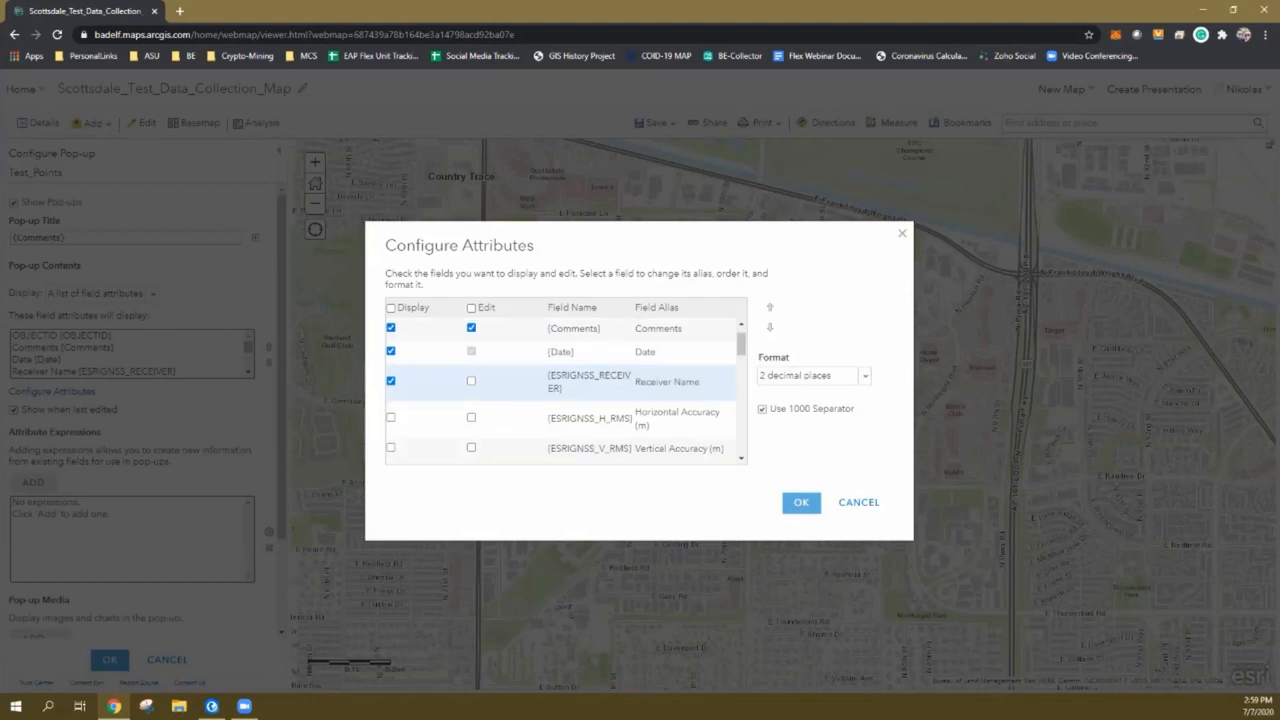
# Display Latitude, Longitude, Creator, EditDate and Editor too, then confirm the attribute settings
pyautogui.scroll(-4, 590, 380)
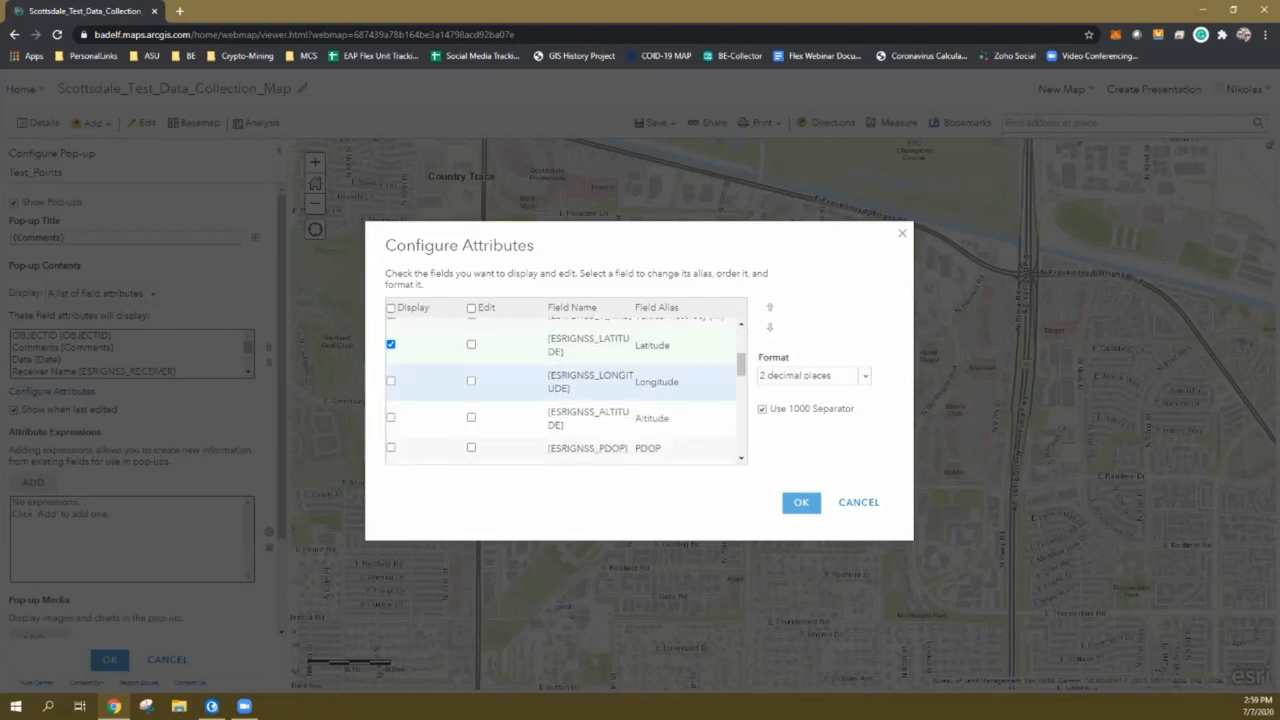
pyautogui.scroll(4, 590, 380)
pyautogui.scroll(-4, 590, 380)
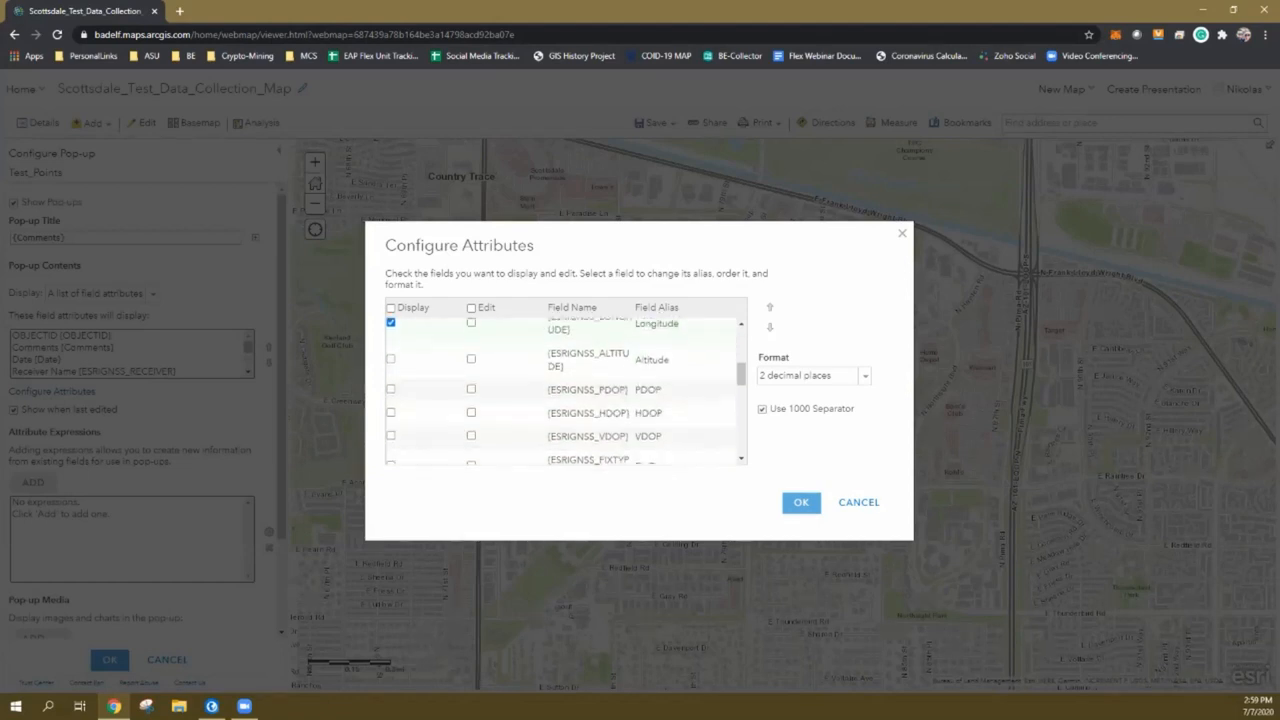
pyautogui.scroll(-4, 590, 370)
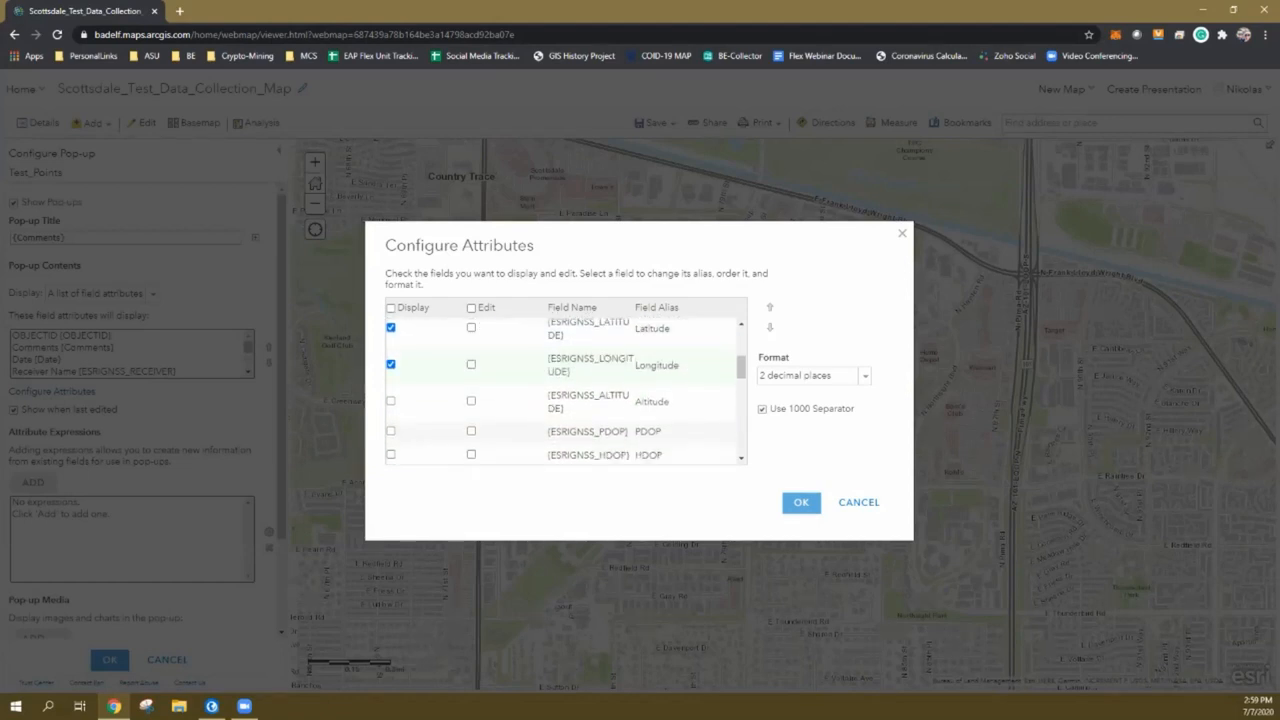
pyautogui.scroll(-5, 590, 380)
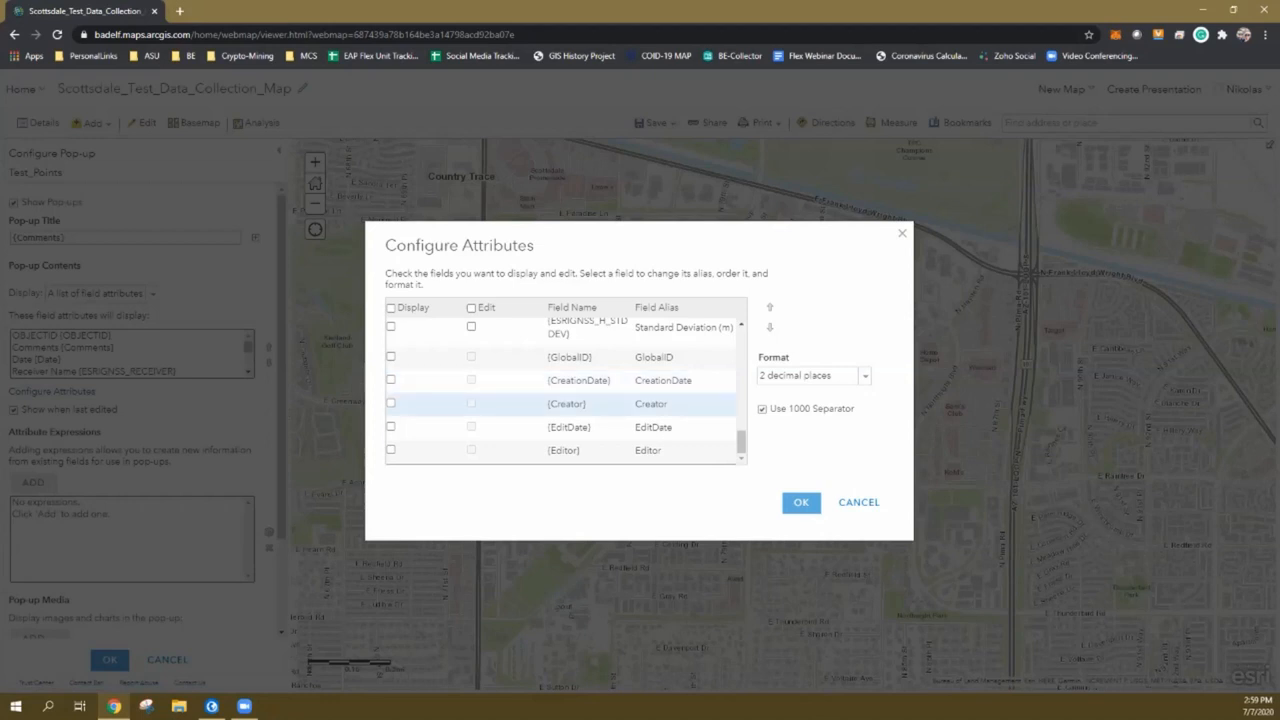
pyautogui.scroll(15, 590, 410)
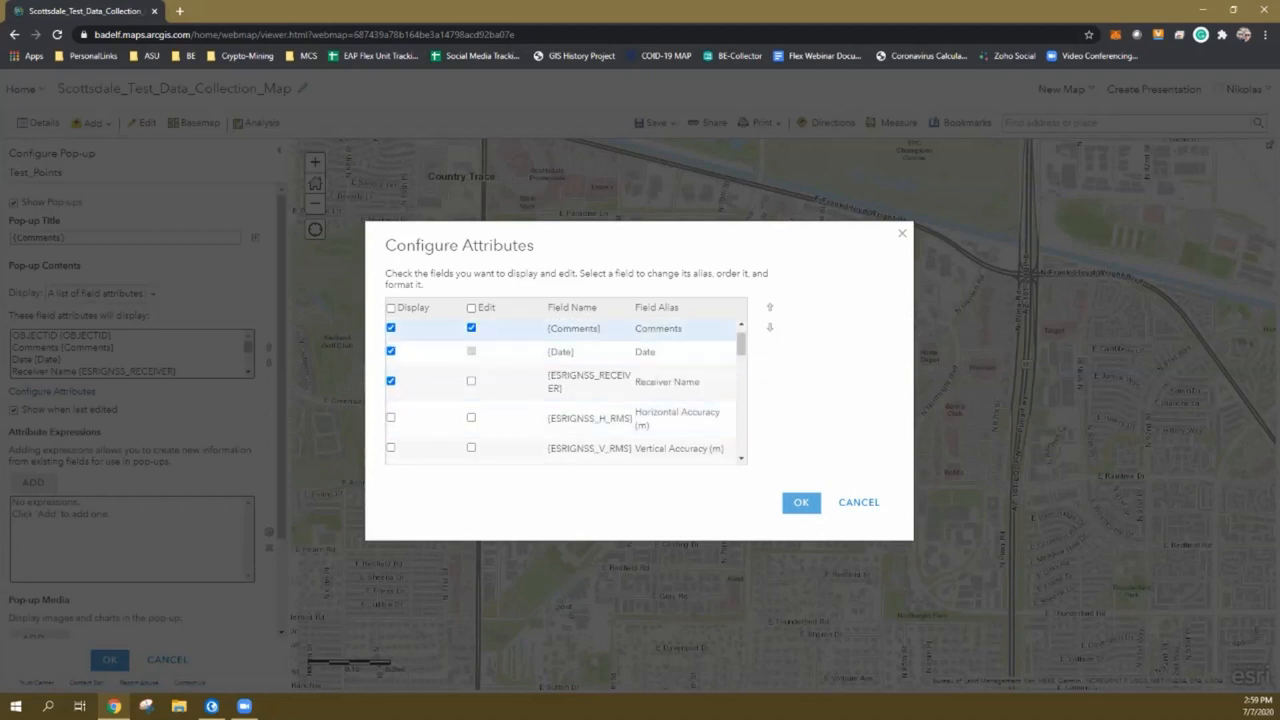
pyautogui.scroll(-15, 590, 420)
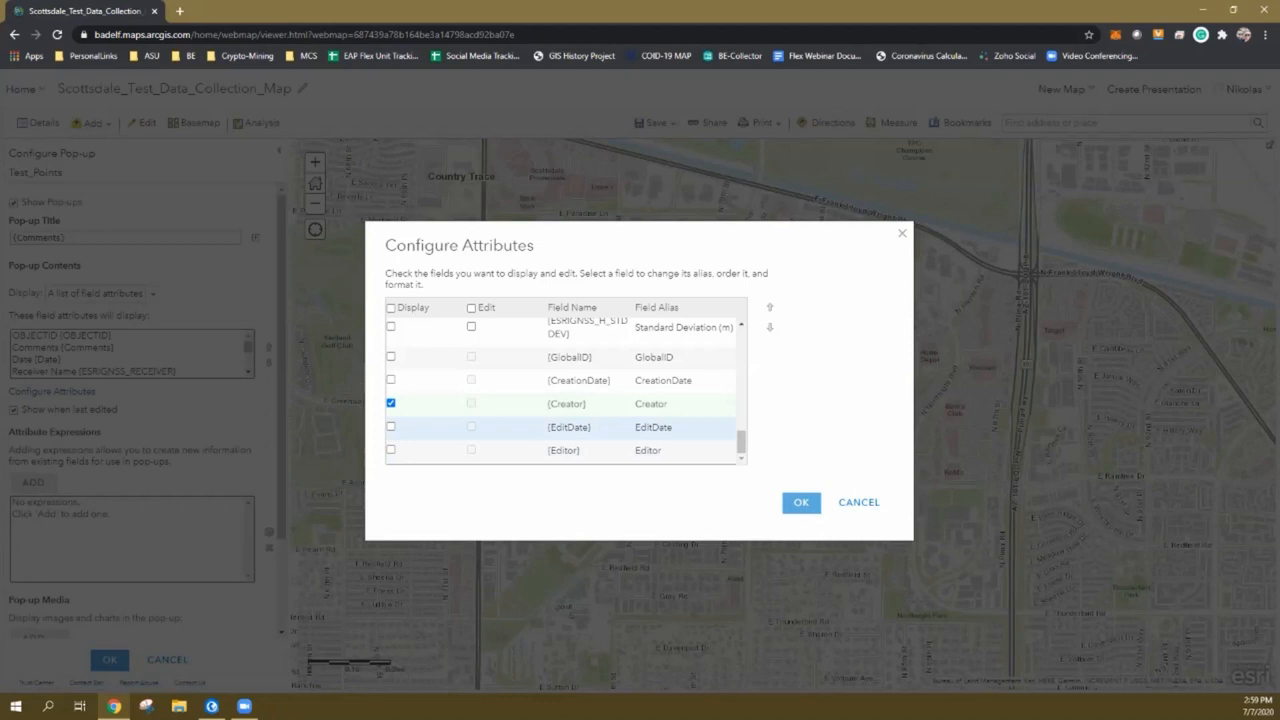
pyautogui.click(391, 427)
pyautogui.scroll(15, 391, 424)
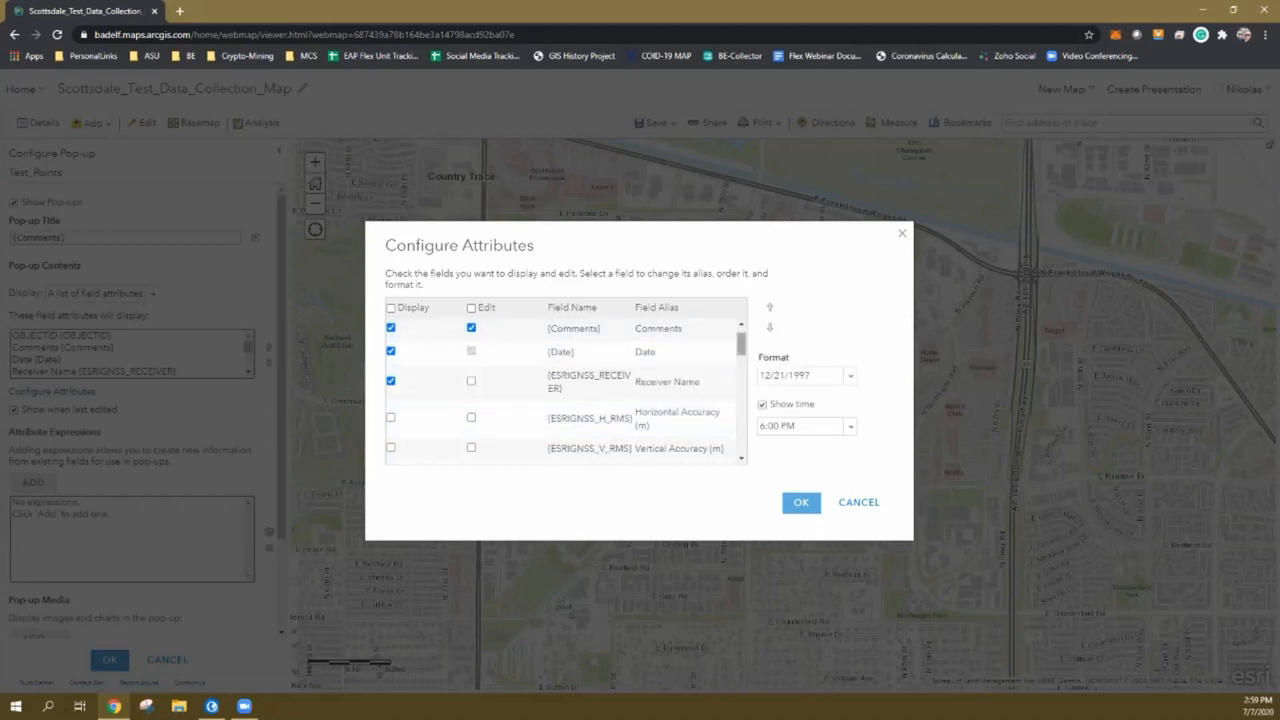
pyautogui.scroll(-15, 391, 424)
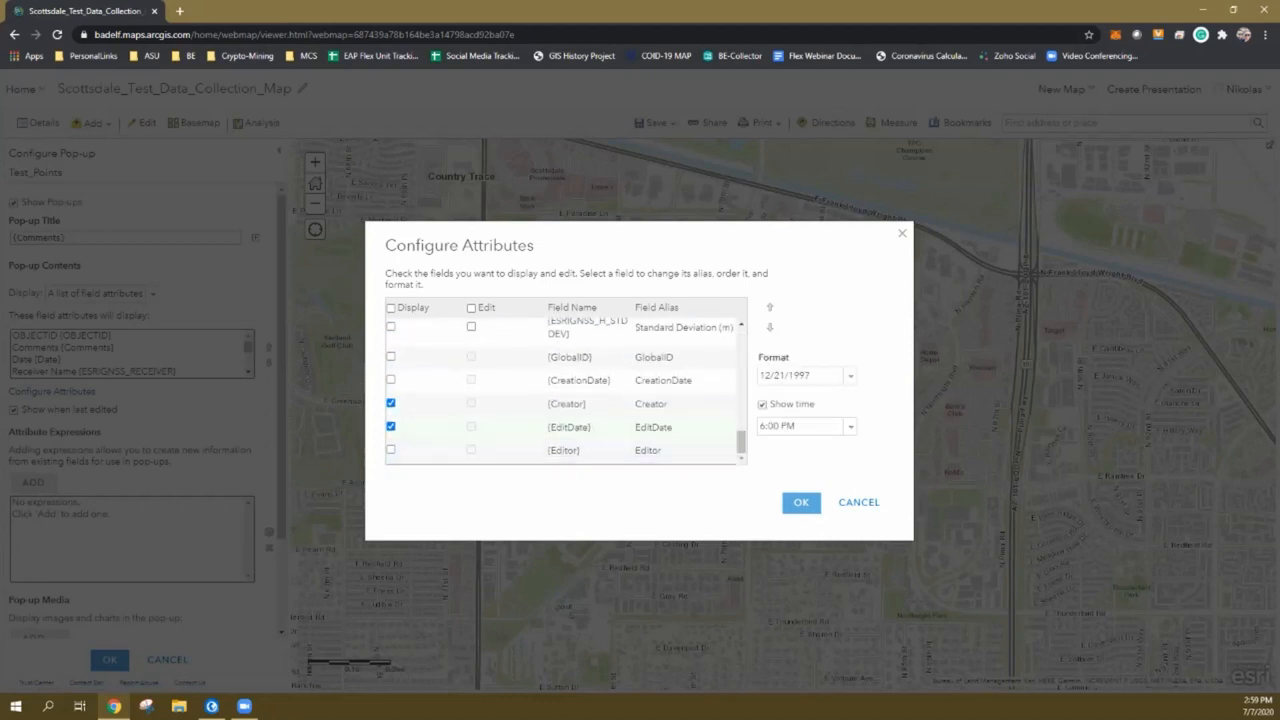
pyautogui.scroll(15, 560, 430)
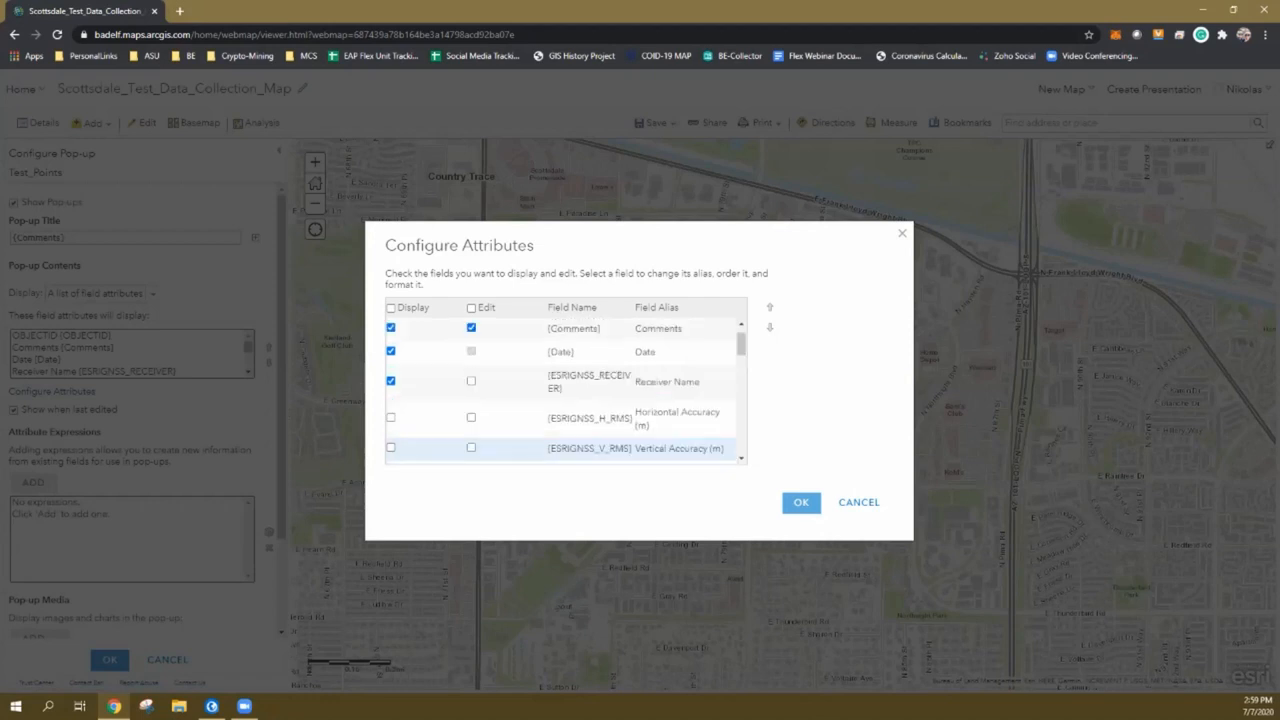
pyautogui.scroll(-15, 560, 440)
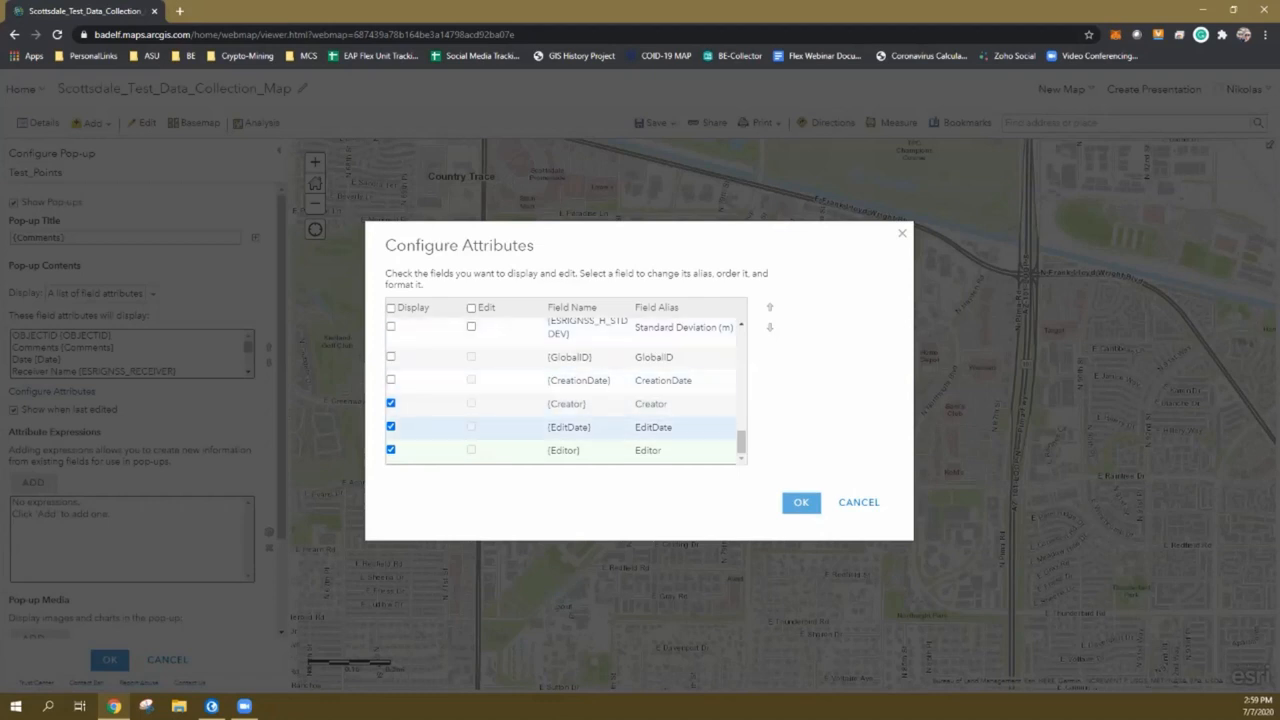
pyautogui.scroll(5, 565, 395)
pyautogui.scroll(5, 565, 395)
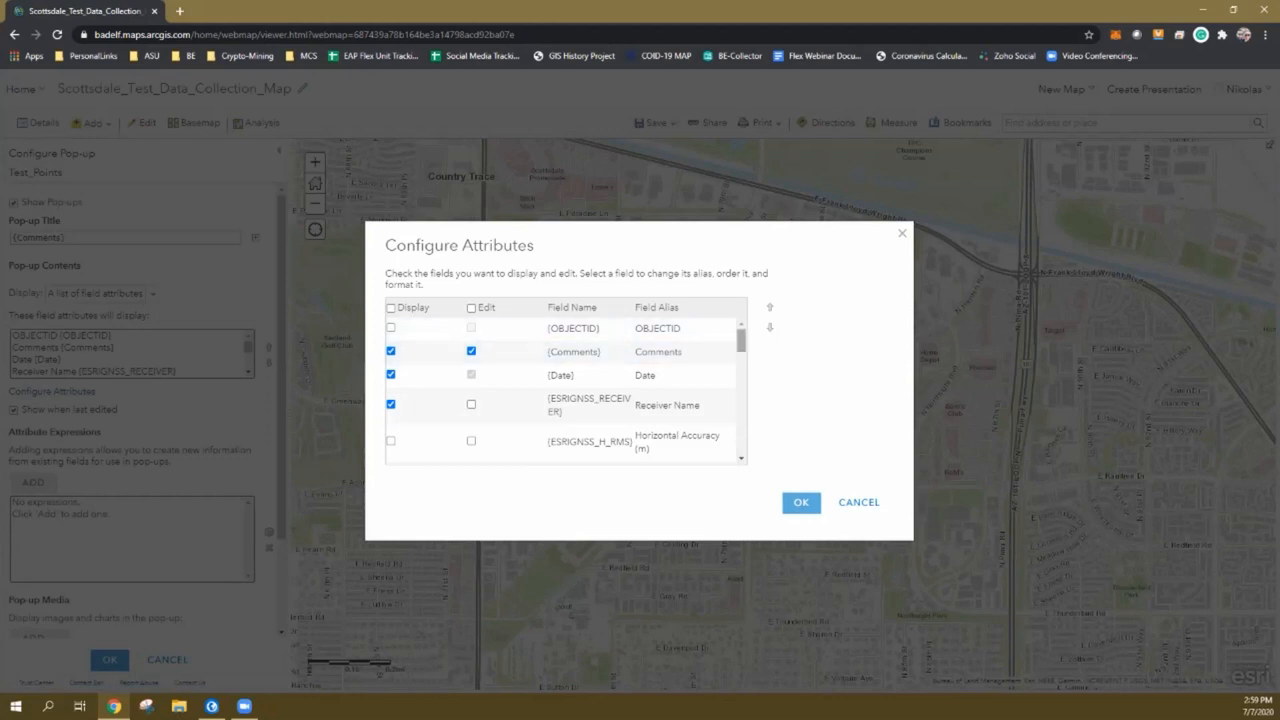
pyautogui.click(801, 502)
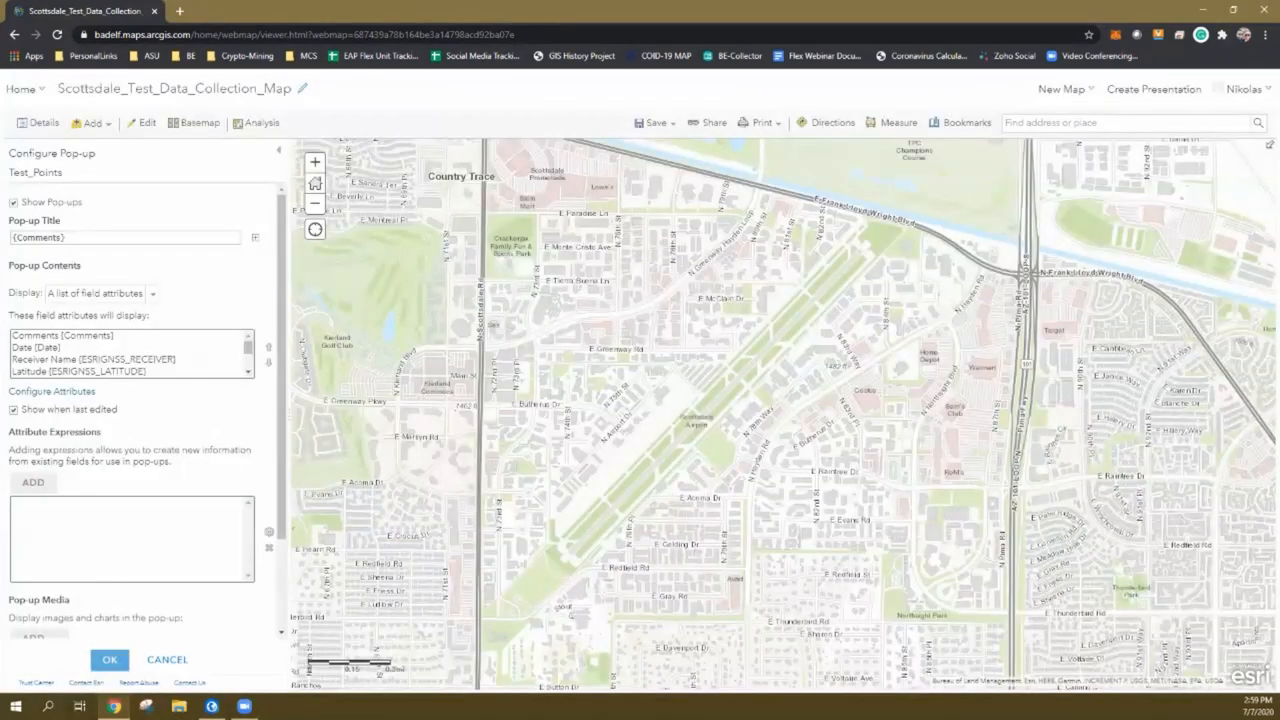
# Apply the Test_Points pop-up configuration and save Scottsdale_Test_Data_Collection_Map
pyautogui.click(110, 659)
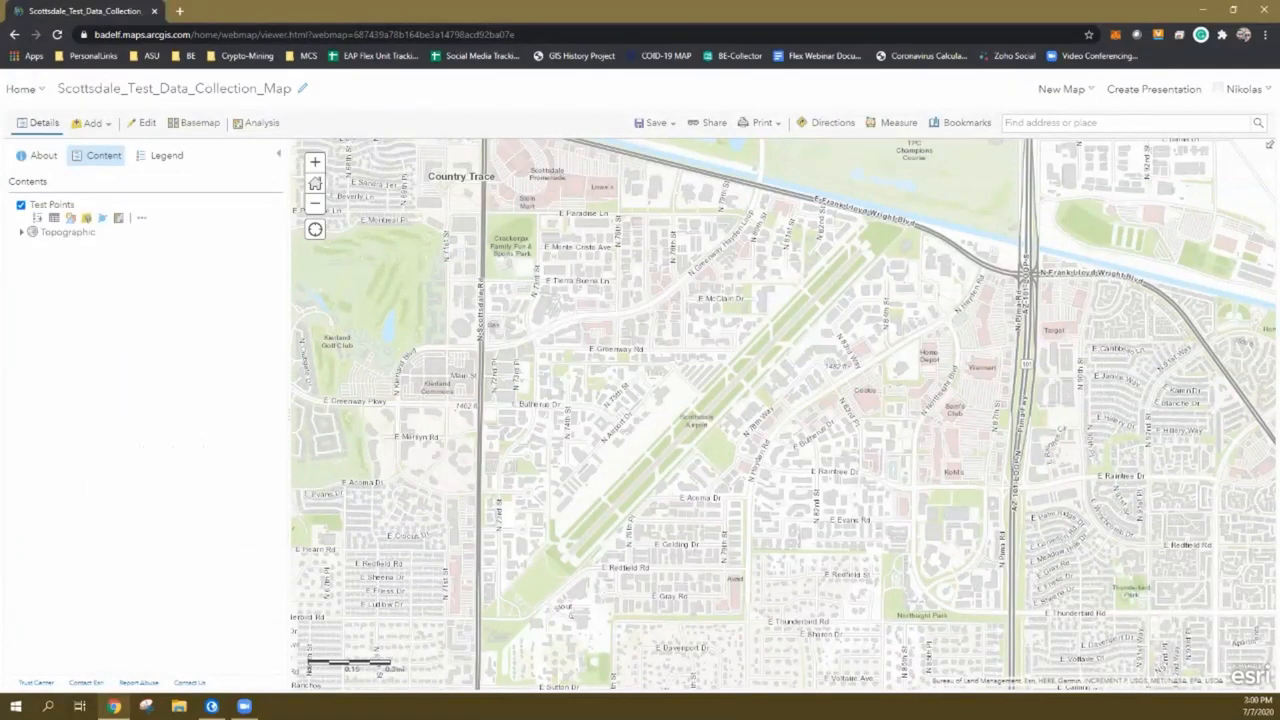
pyautogui.click(656, 122)
pyautogui.click(644, 145)
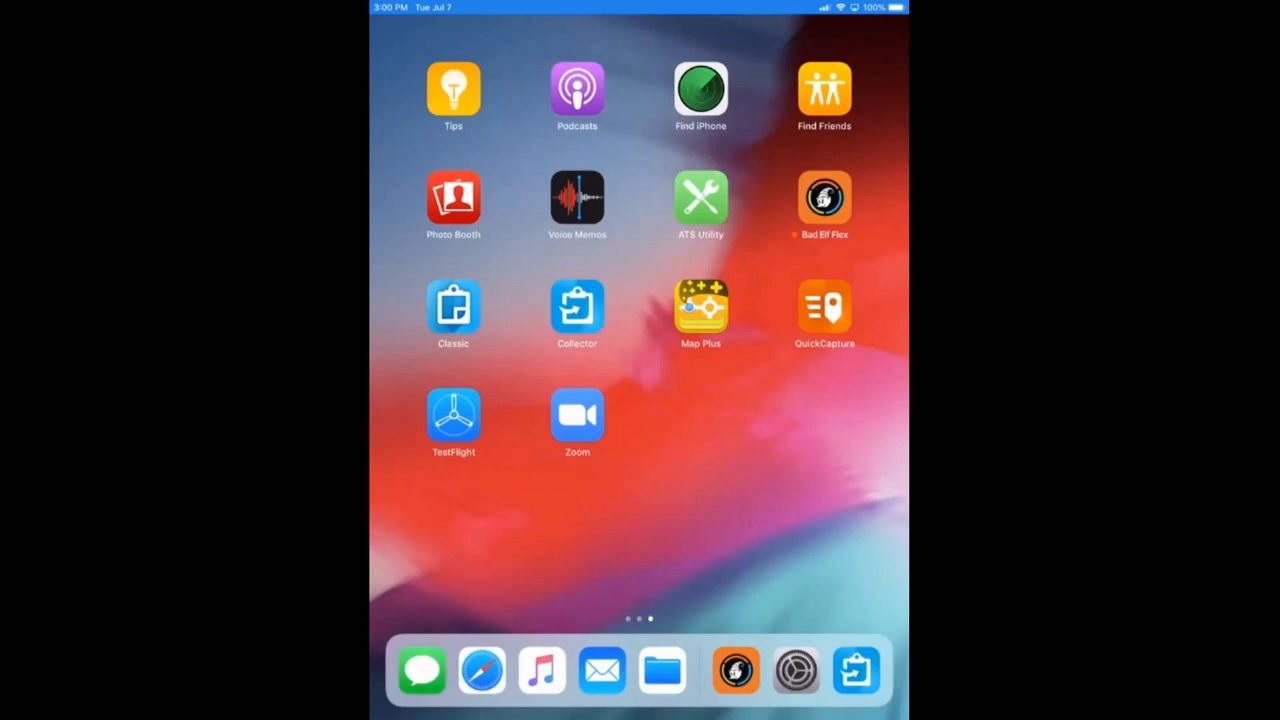
# Launch Collector on the iPad, open Webinar2_Test, go back to Maps and refresh the list
pyautogui.click(577, 306)
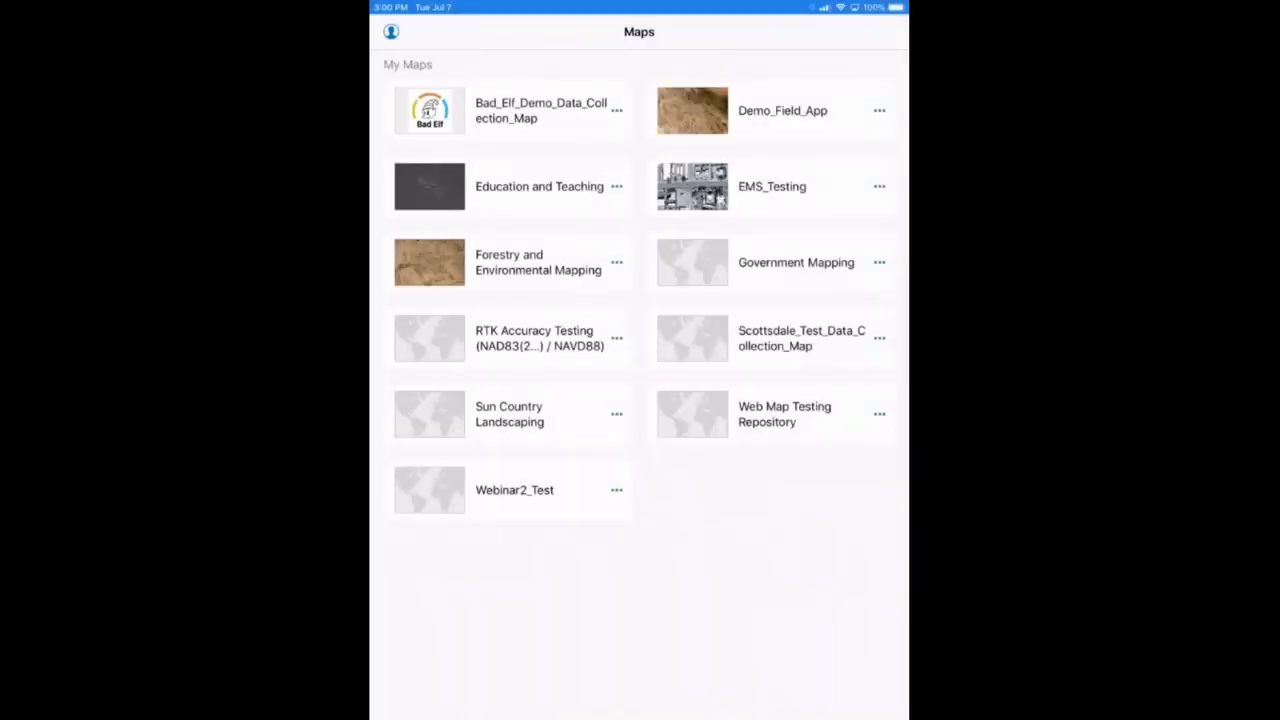
pyautogui.click(515, 489)
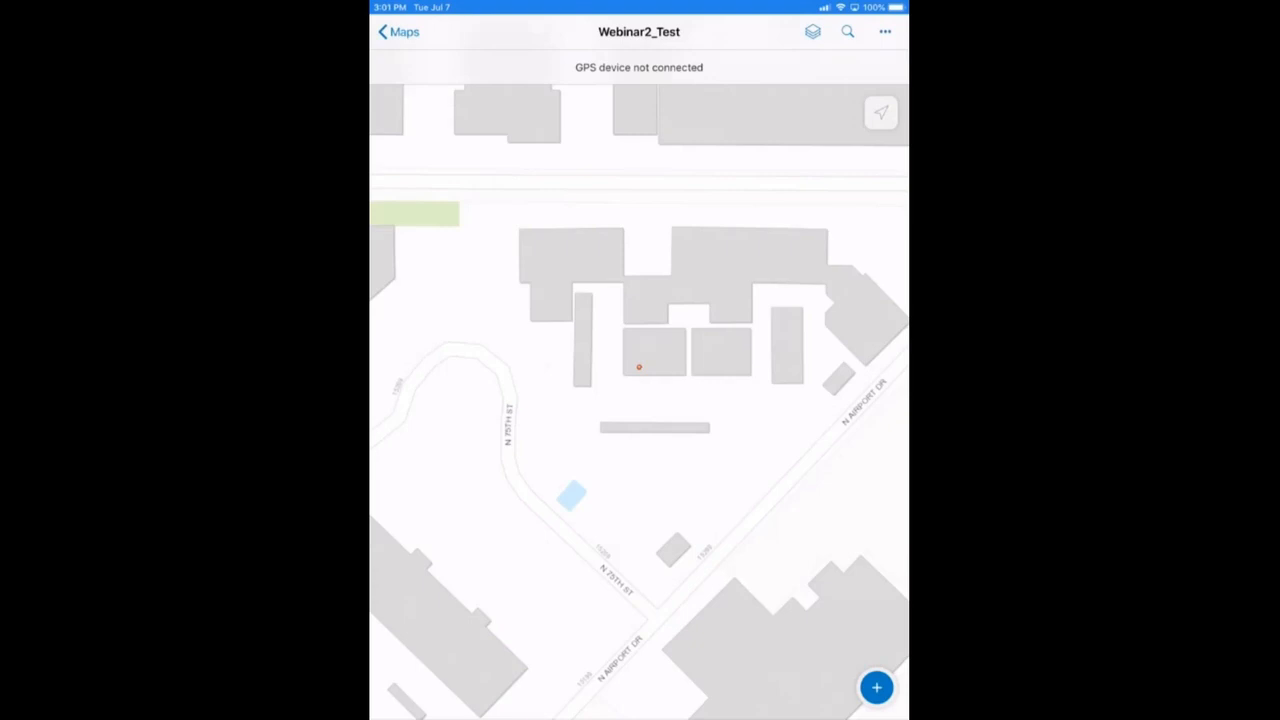
pyautogui.click(398, 31)
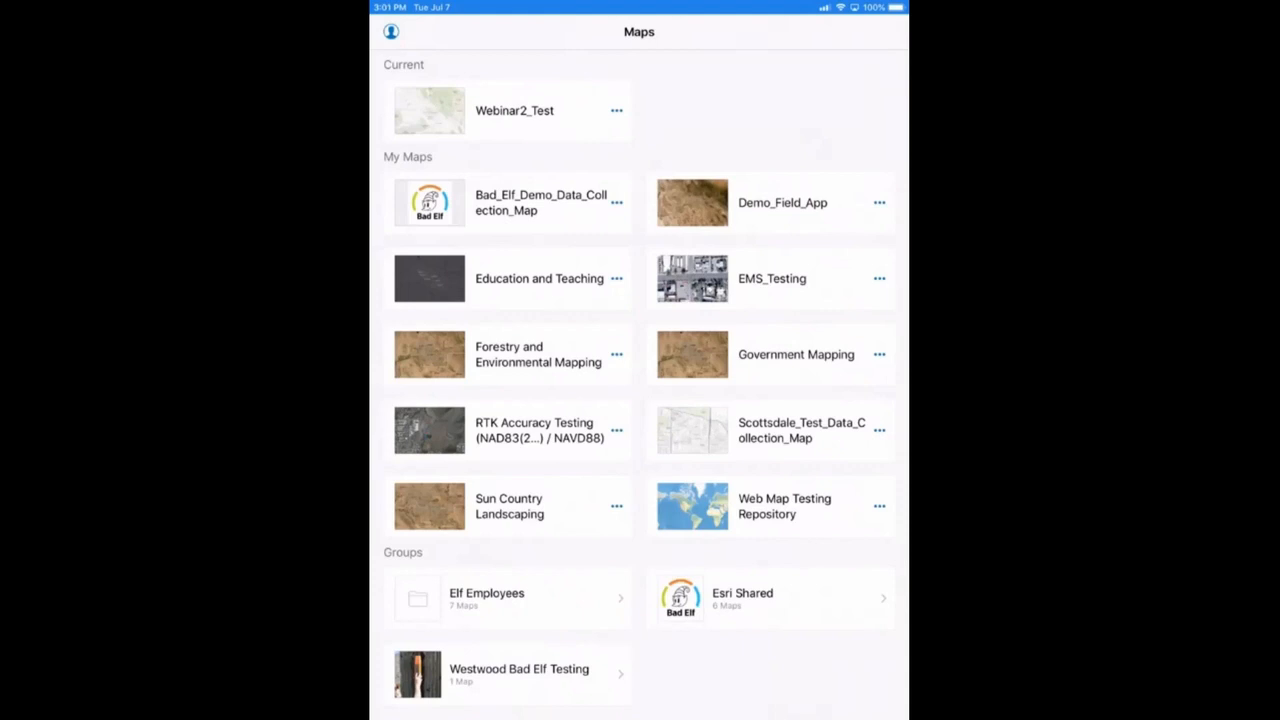
pyautogui.scroll(-2, 639, 400)
pyautogui.scroll(4, 639, 400)
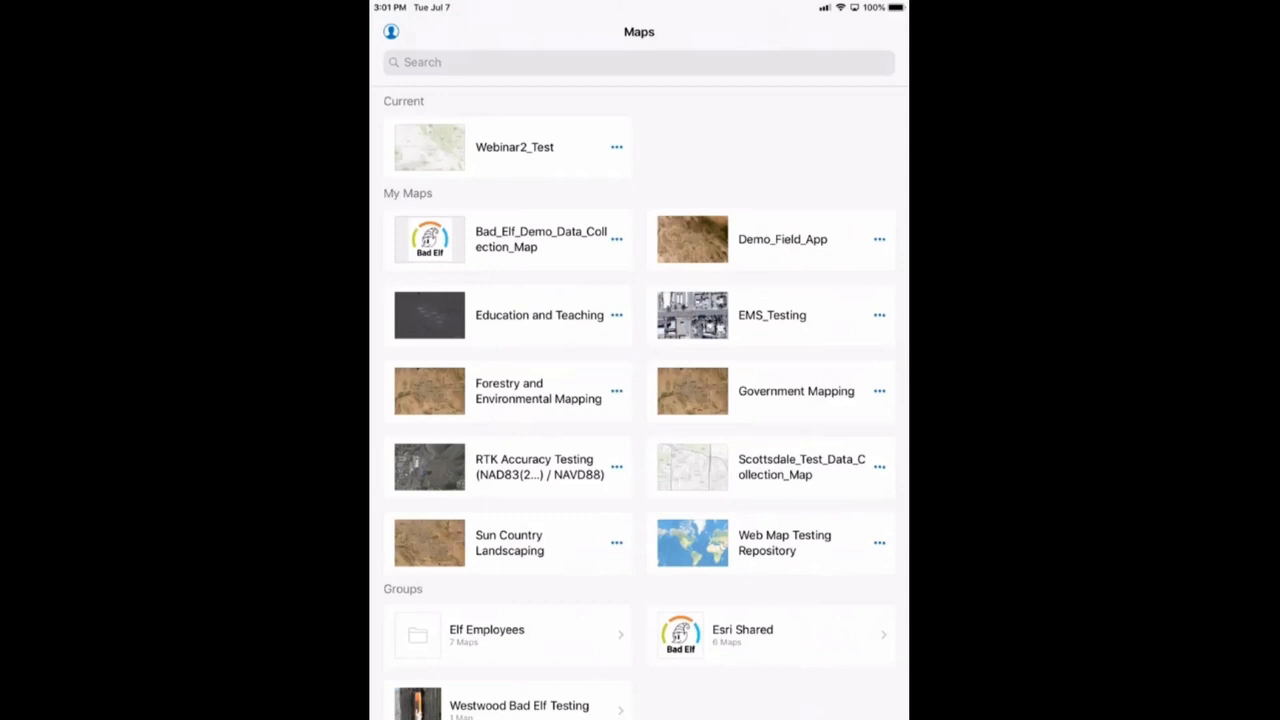
pyautogui.scroll(-2, 639, 400)
pyautogui.scroll(3, 639, 400)
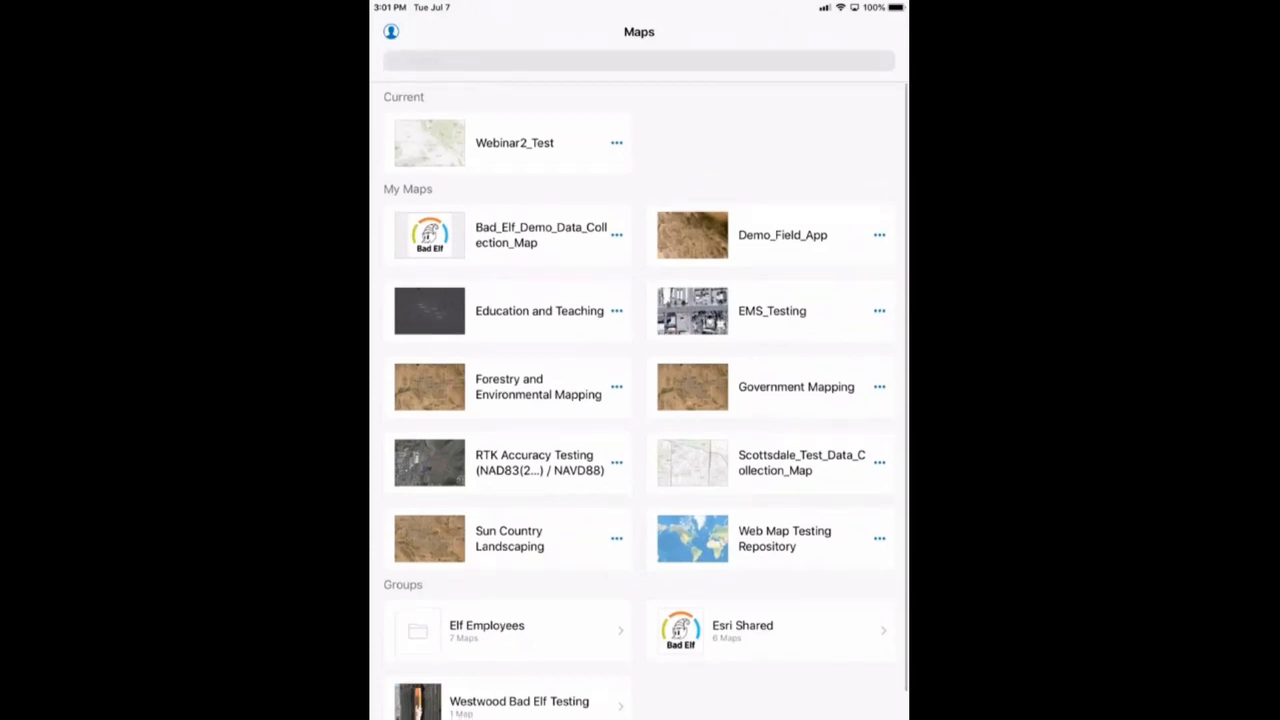
pyautogui.scroll(-1, 639, 400)
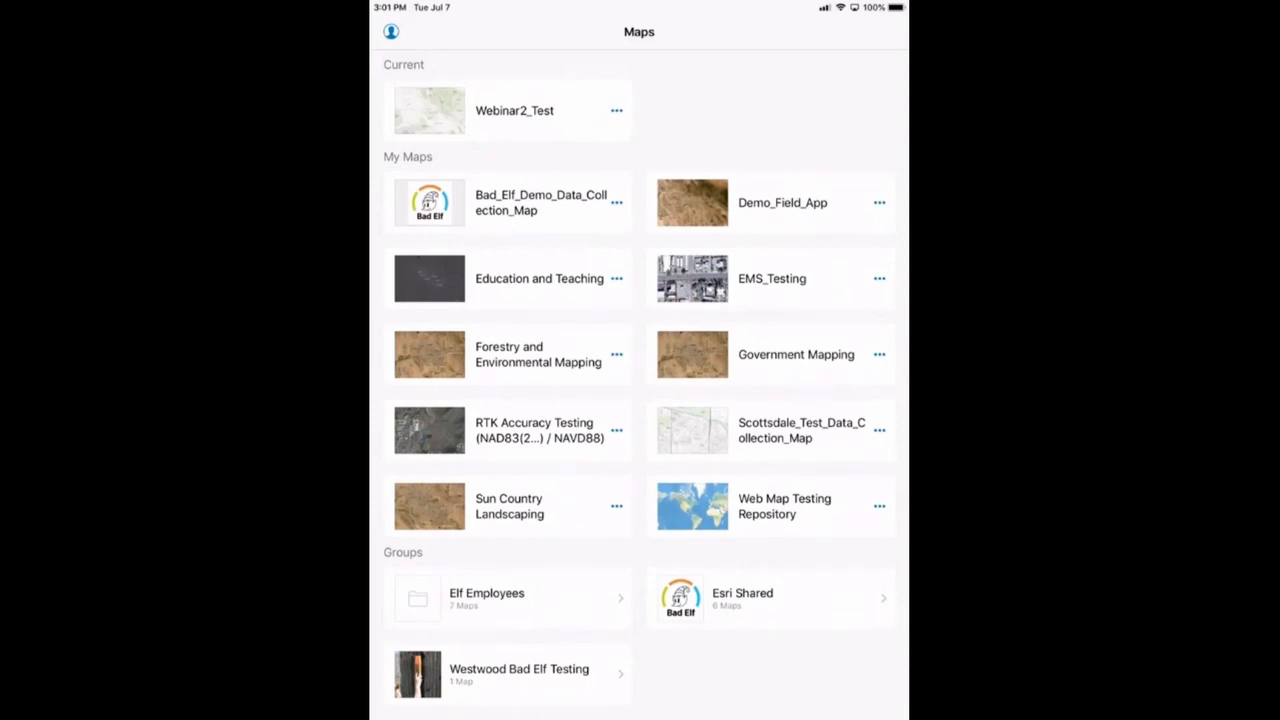
pyautogui.click(879, 430)
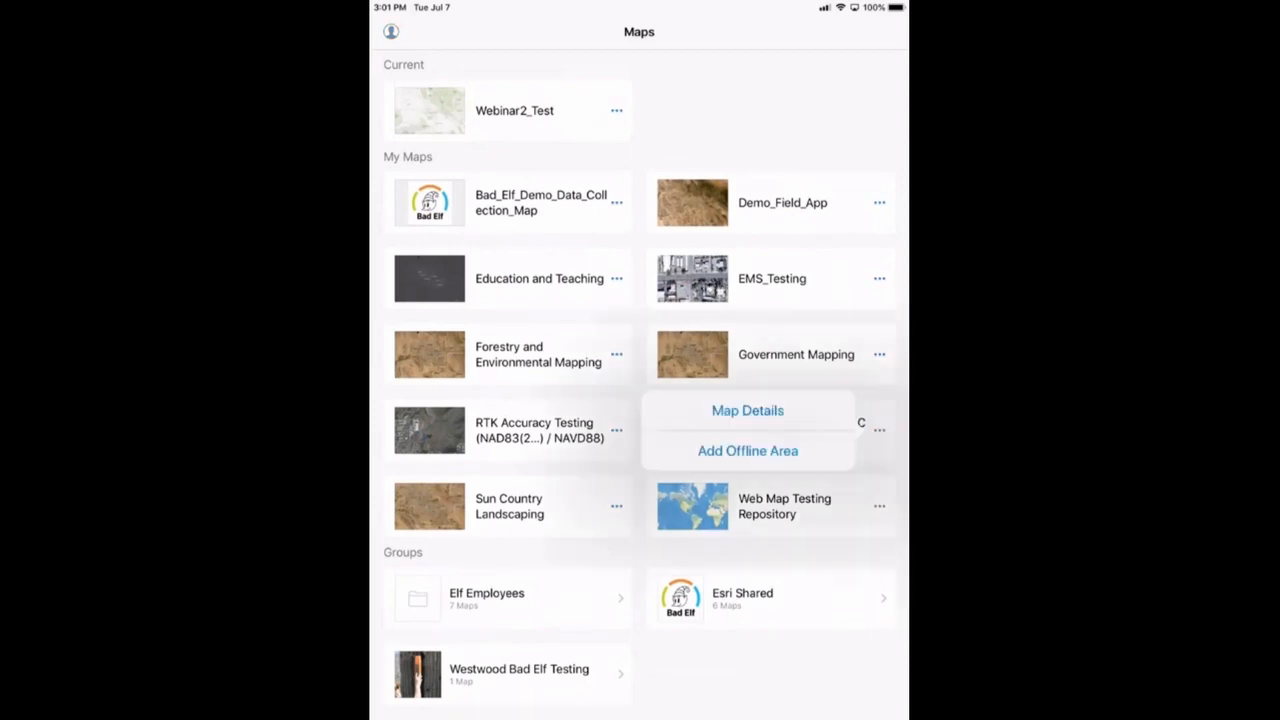
pyautogui.click(747, 410)
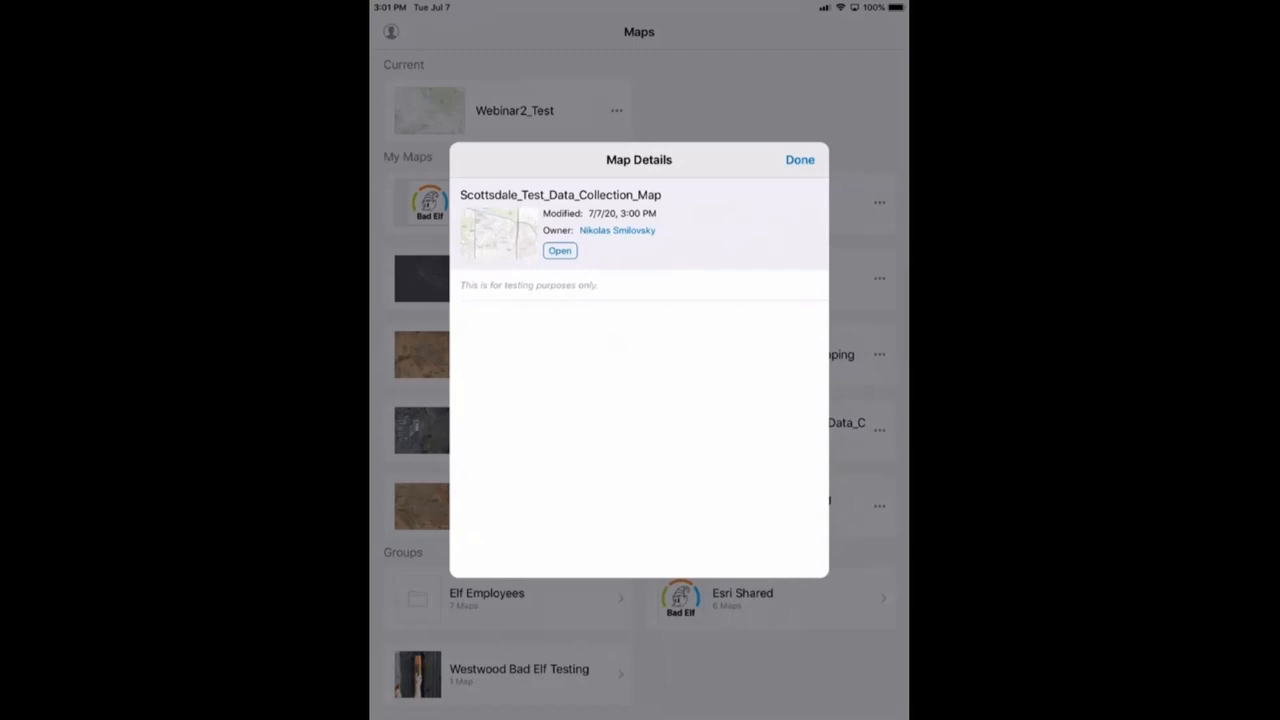
pyautogui.click(800, 160)
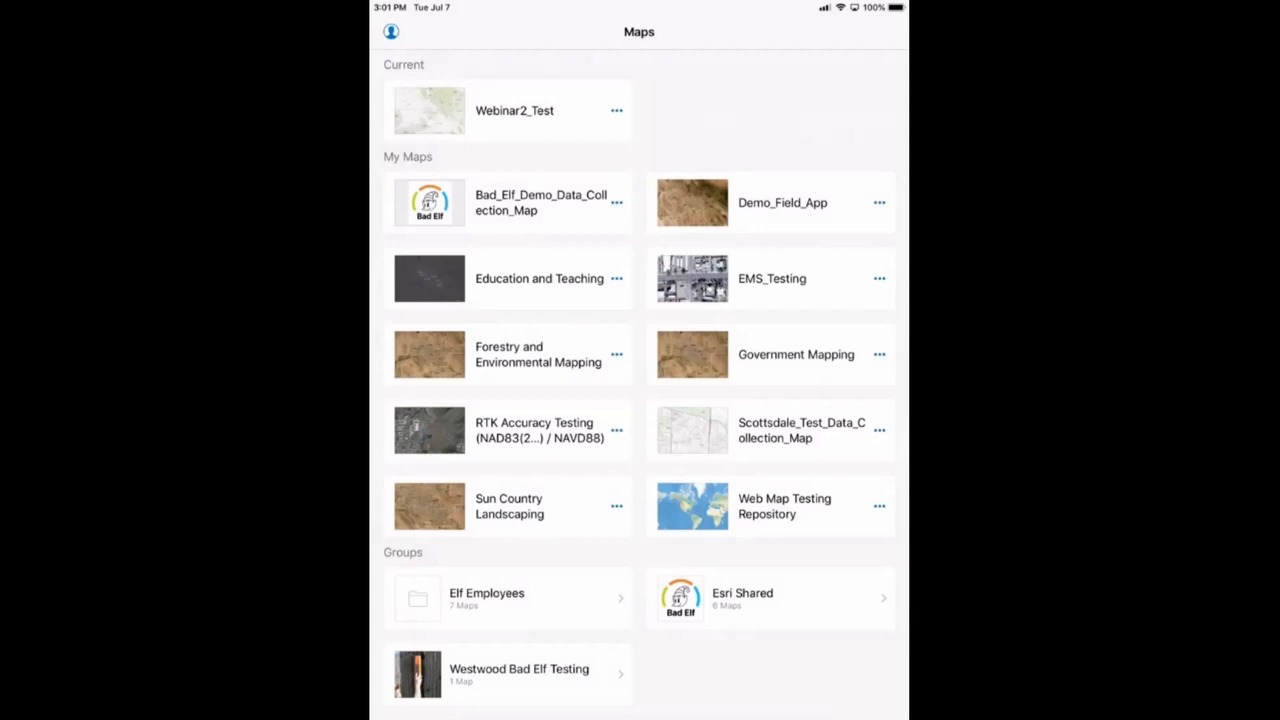
# Open Collector's Profile settings and scroll down to the Collection and Location settings
pyautogui.click(391, 31)
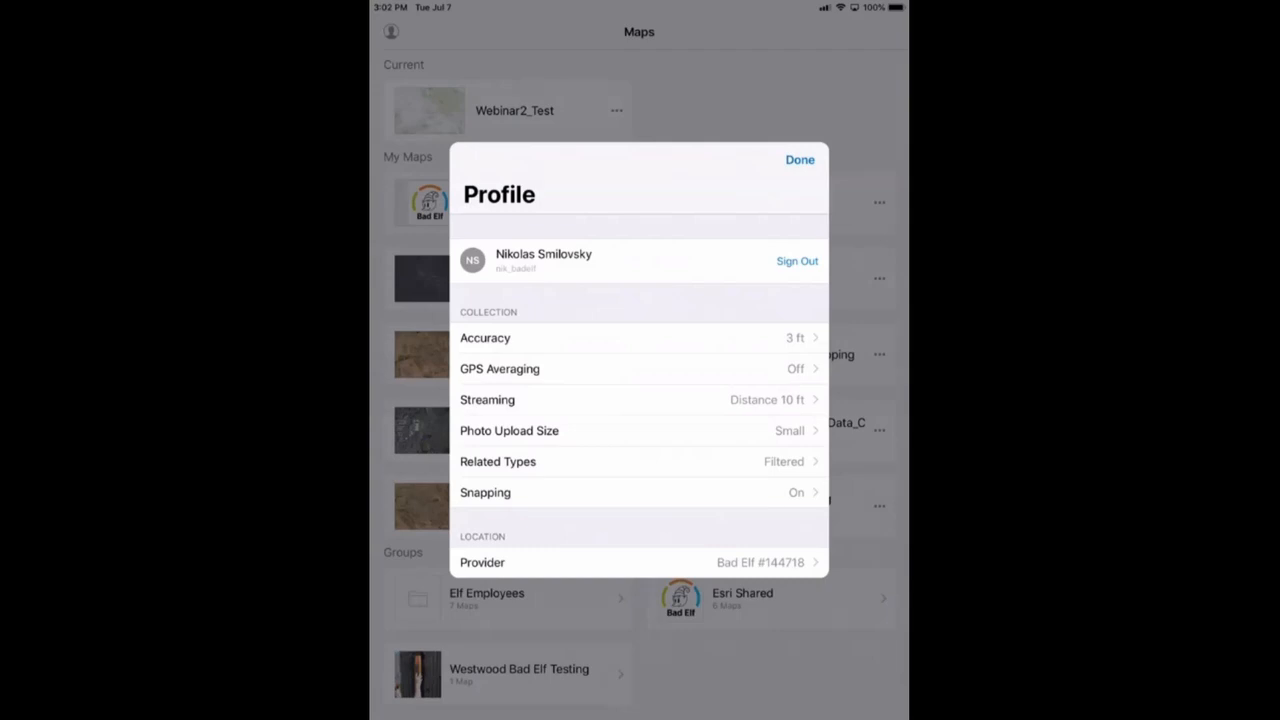
pyautogui.scroll(-3, 640, 372)
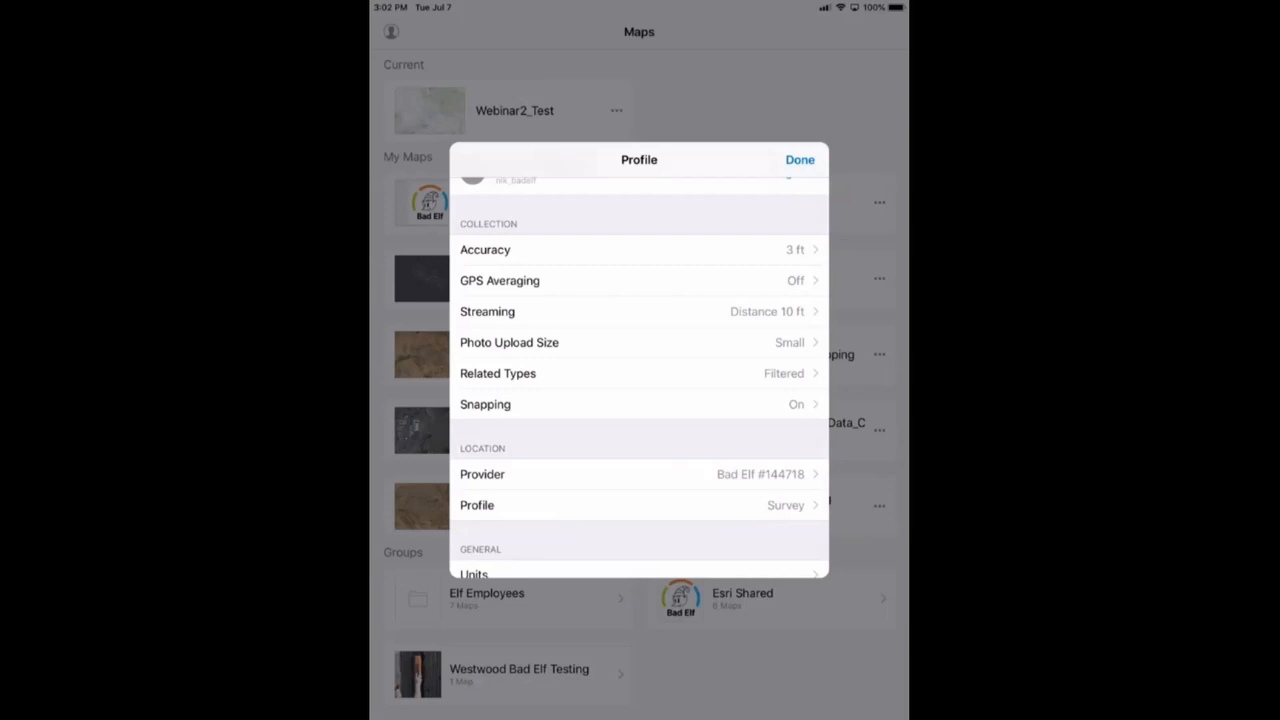
# Set GPS Averaging to Off and go back to the Profile settings list
pyautogui.click(499, 280)
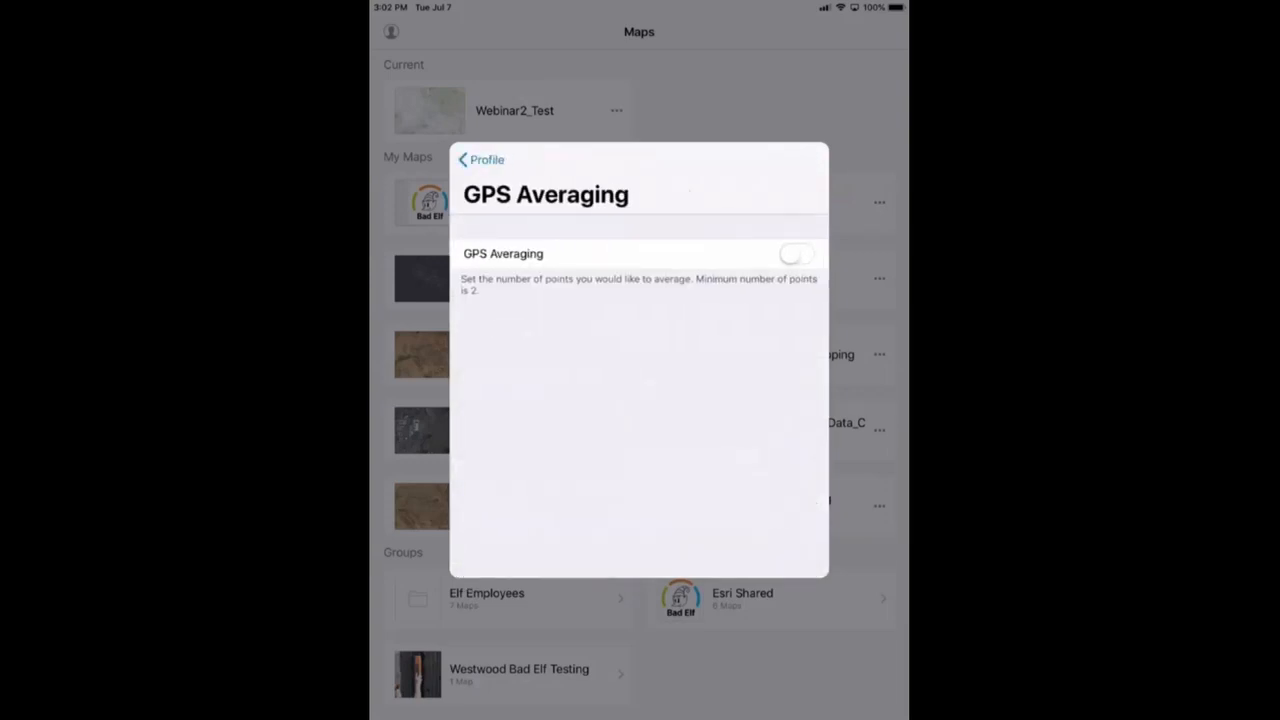
pyautogui.click(796, 254)
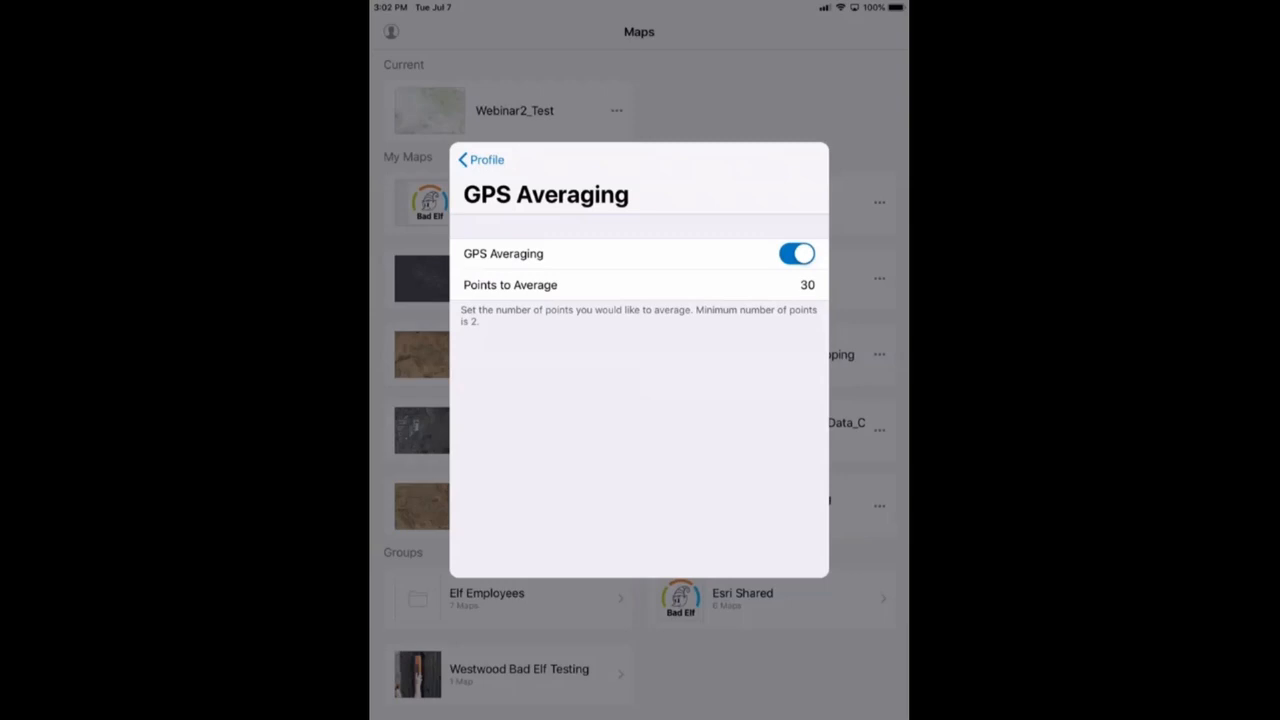
pyautogui.click(796, 254)
pyautogui.click(483, 160)
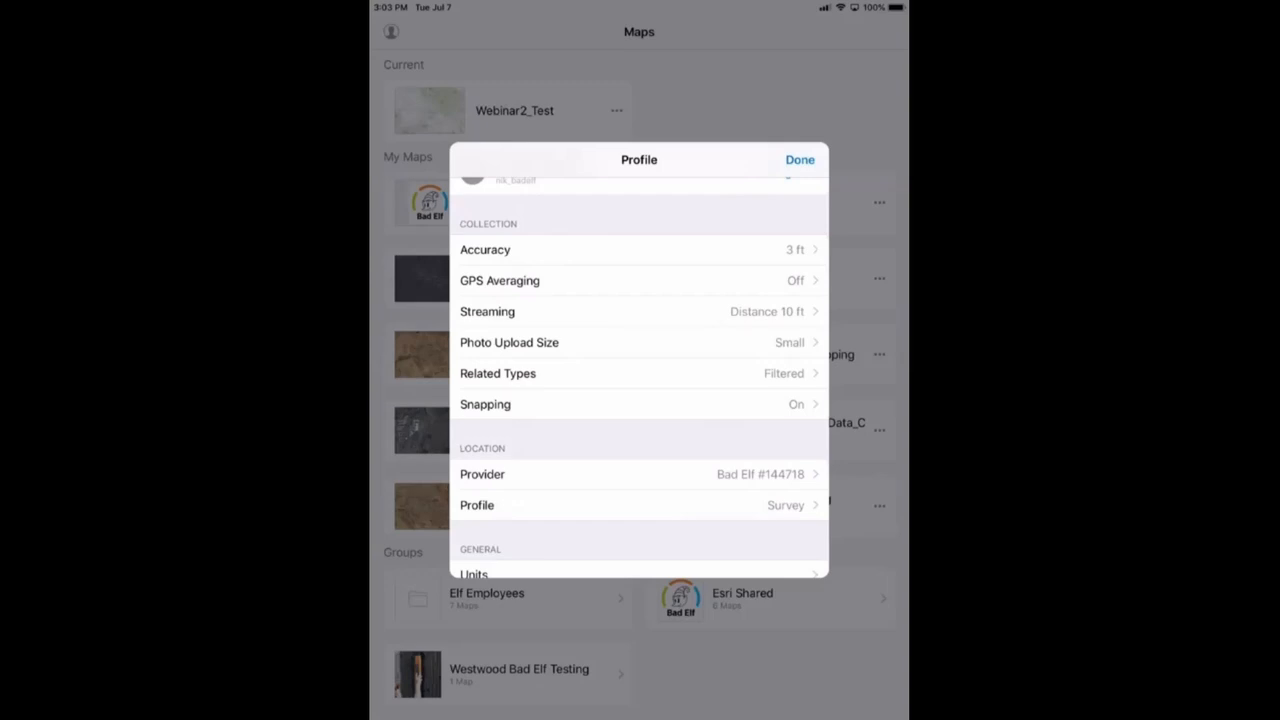
pyautogui.scroll(-3, 639, 378)
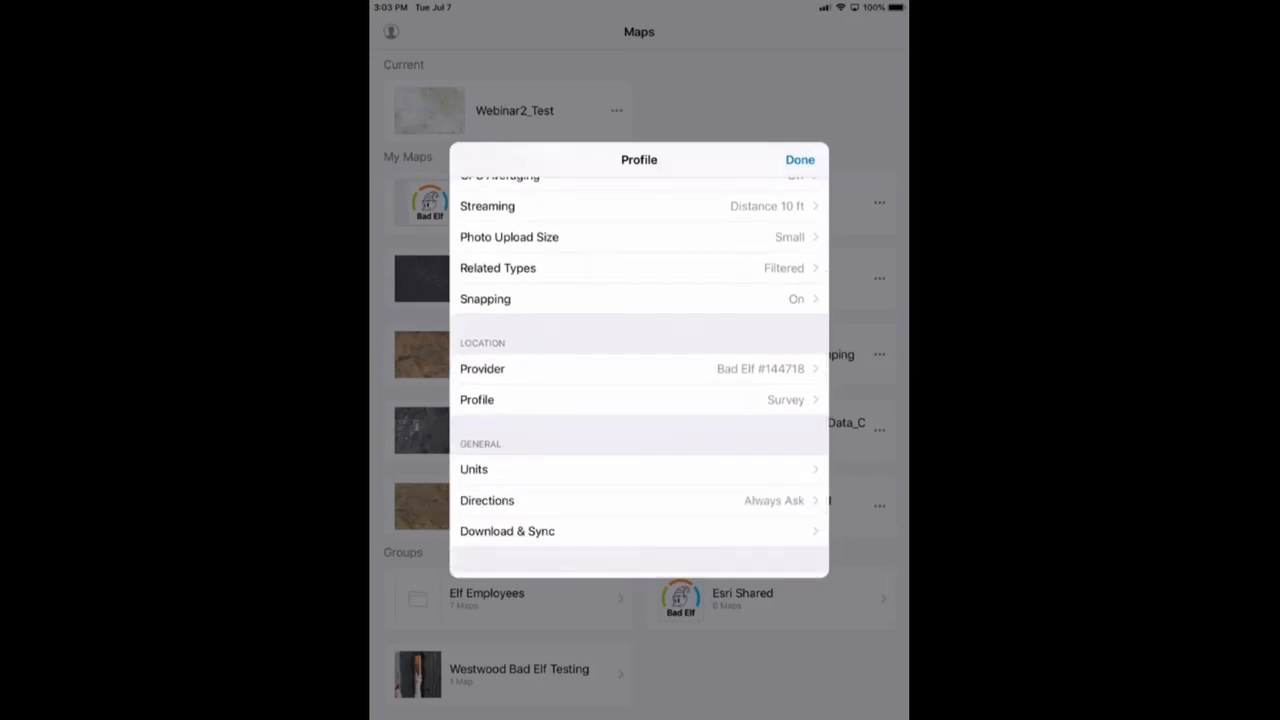
pyautogui.scroll(-1, 639, 376)
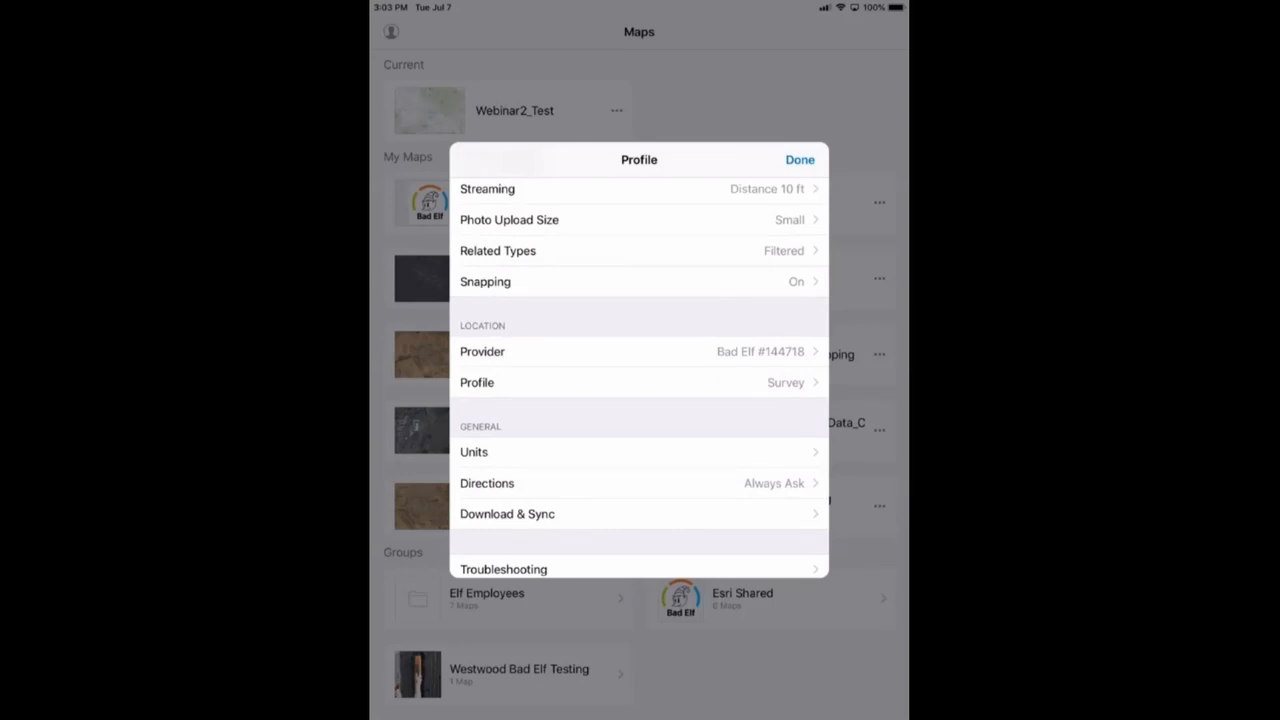
pyautogui.click(639, 351)
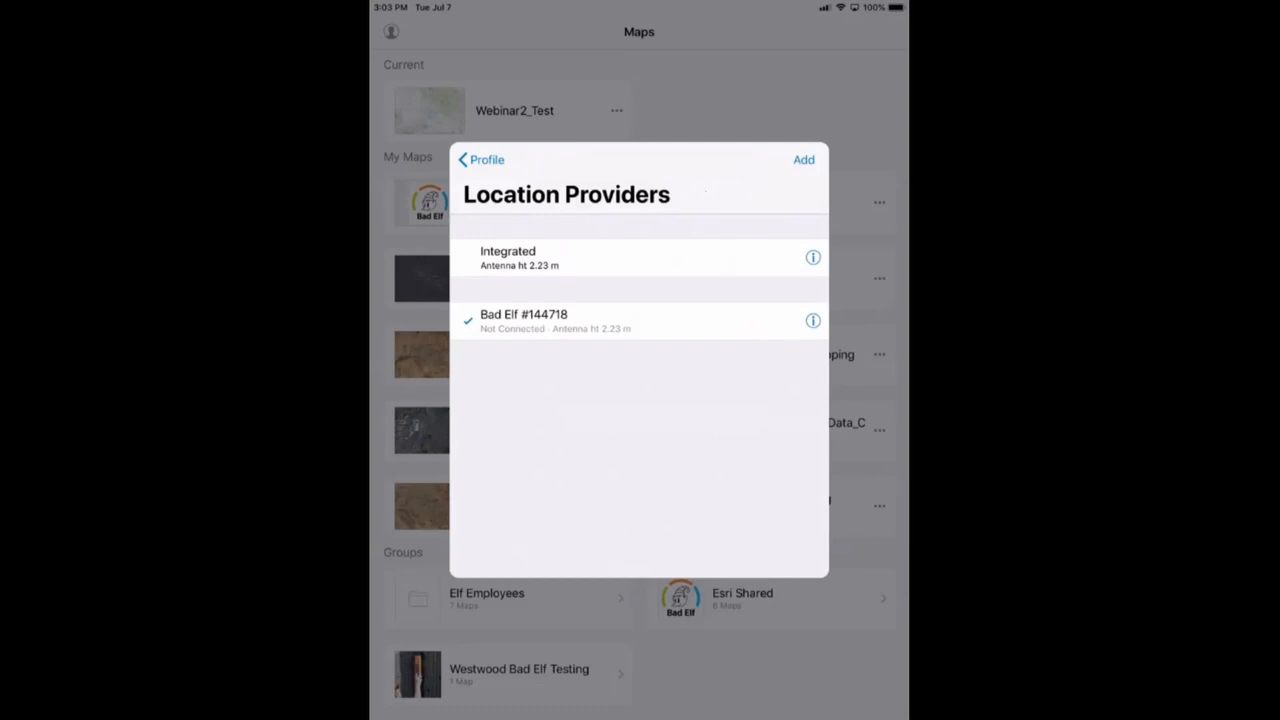
pyautogui.click(803, 159)
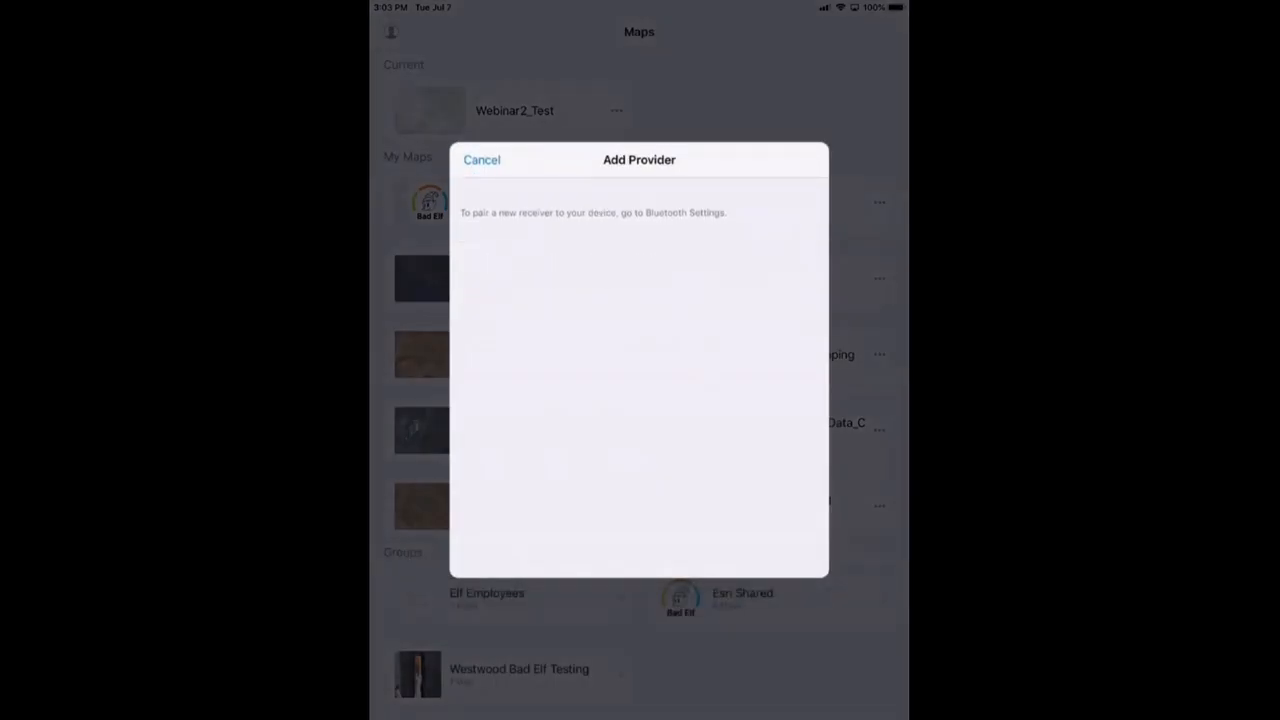
pyautogui.click(481, 159)
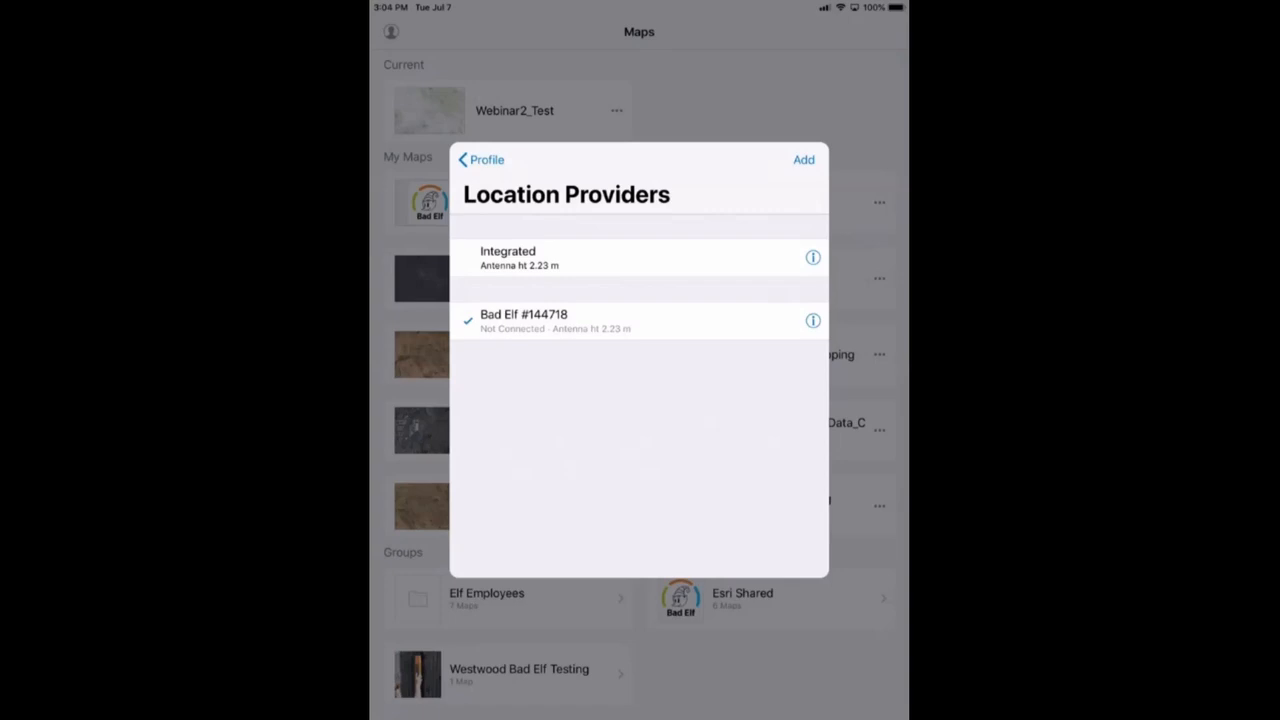
pyautogui.click(481, 160)
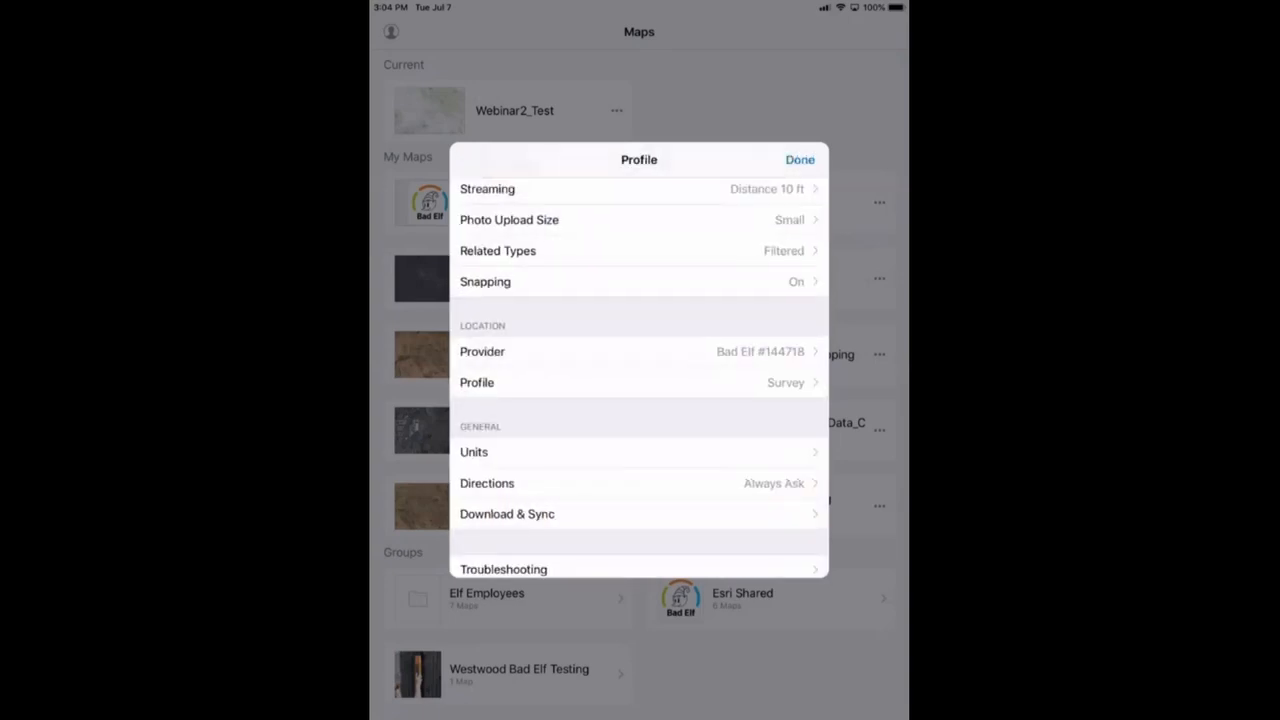
# Open the Location Profiles list and review the Survey profile's coordinate system details
pyautogui.click(638, 382)
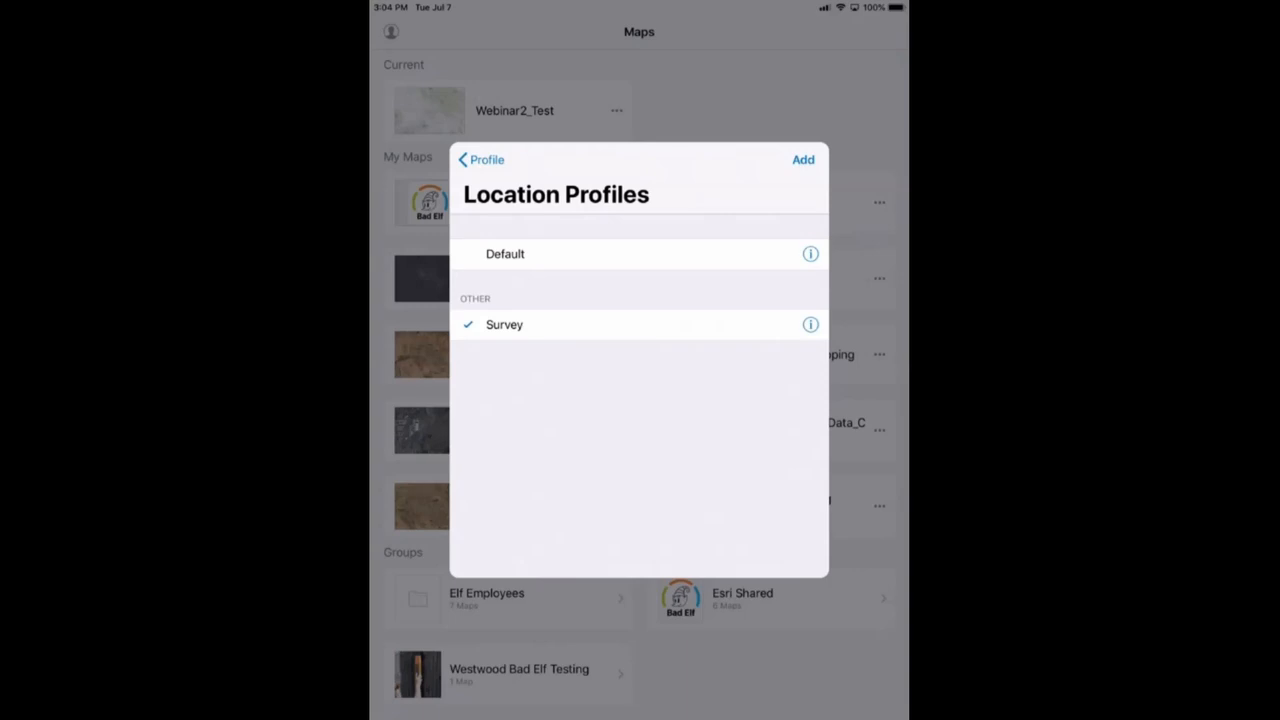
pyautogui.click(810, 324)
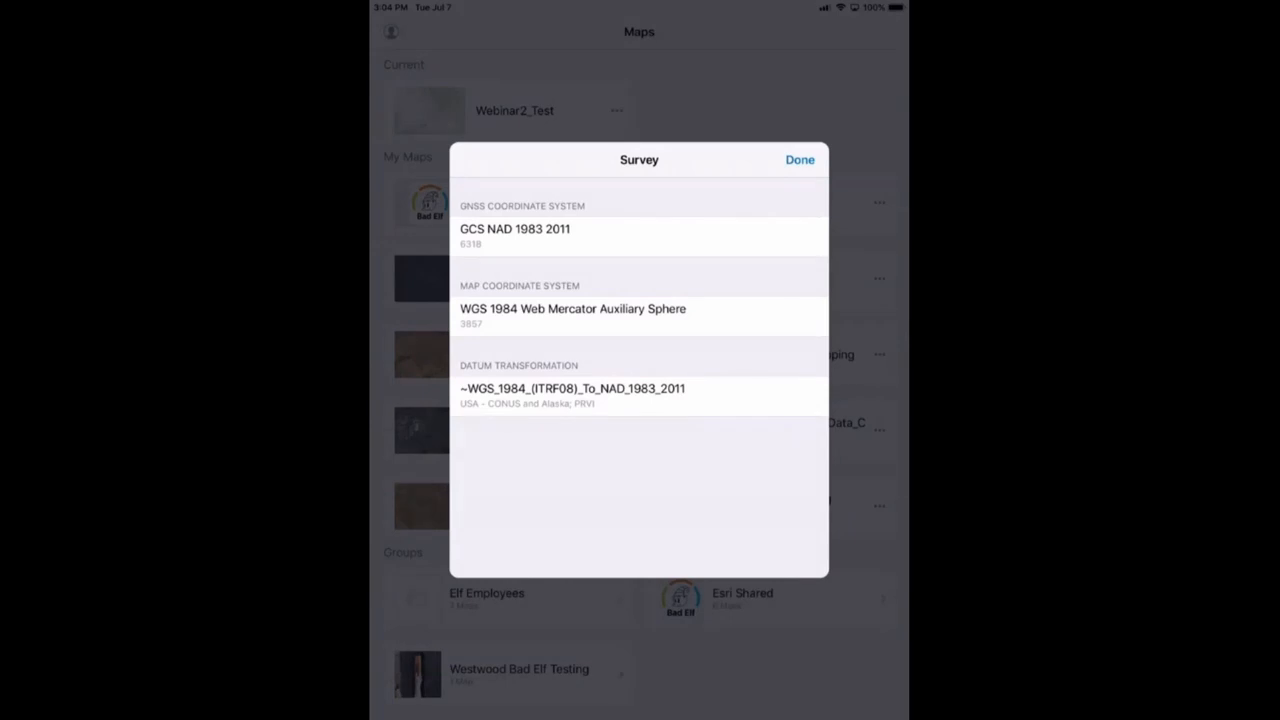
pyautogui.click(800, 160)
pyautogui.click(803, 160)
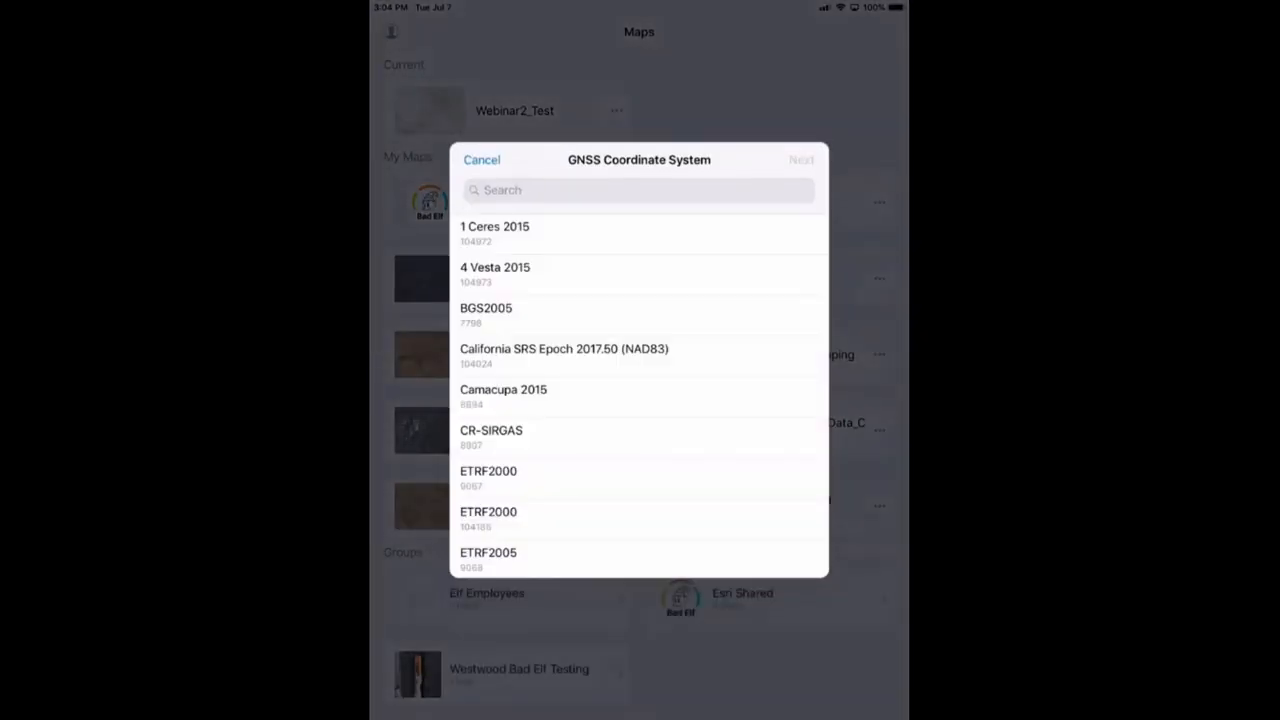
pyautogui.click(600, 190)
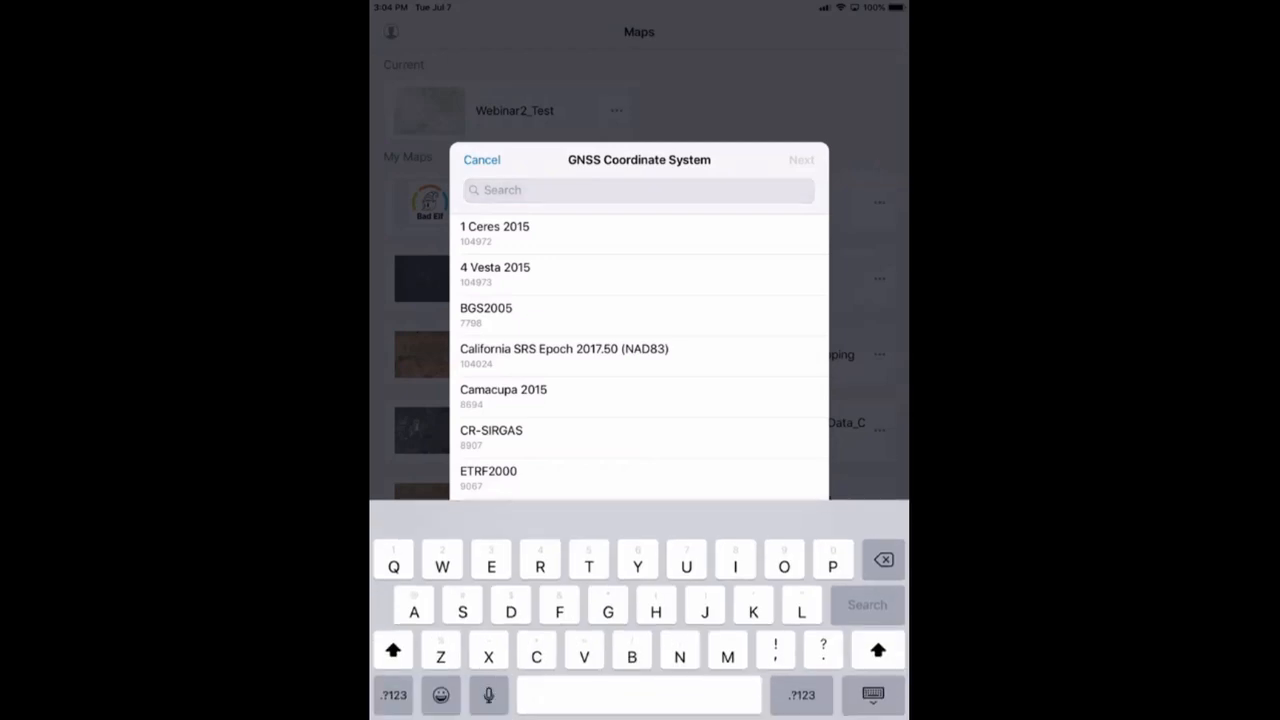
pyautogui.click(801, 694)
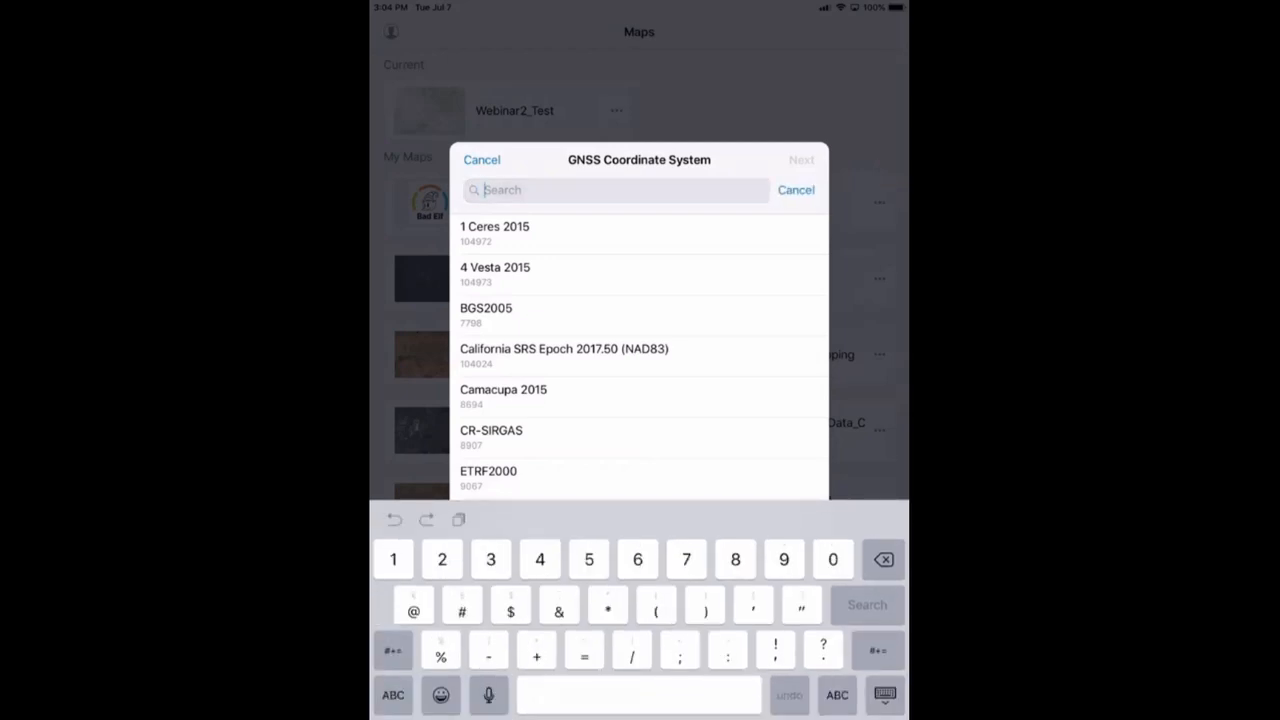
pyautogui.write('6318')
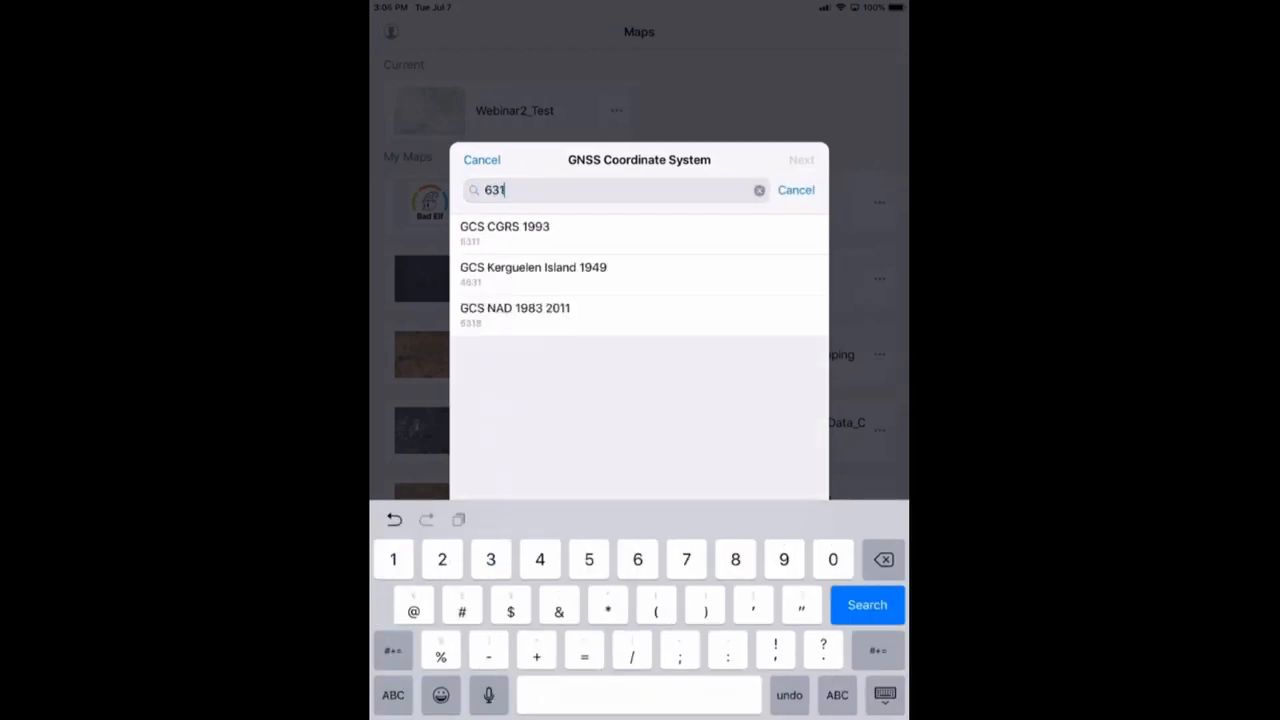
pyautogui.click(516, 233)
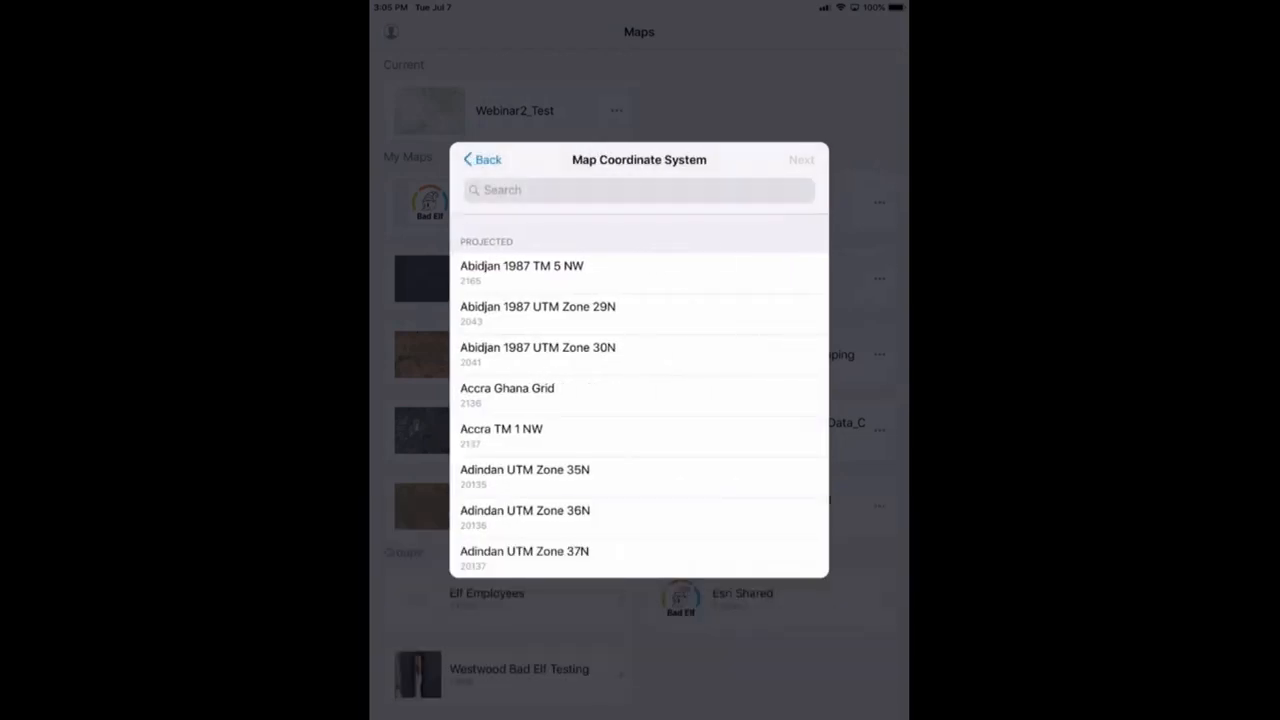
# Set the map system to WGS 1984 Web Mercator and accept a Phoenix-area extent
pyautogui.click(620, 190)
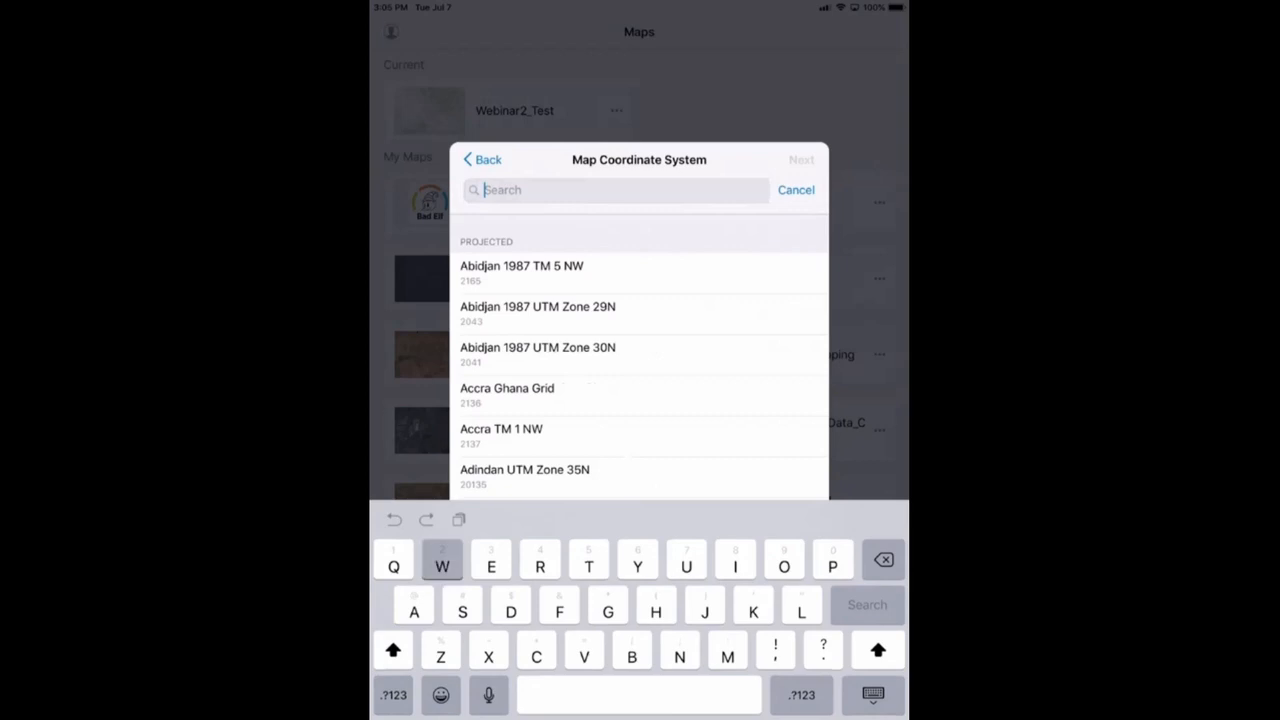
pyautogui.write('Web')
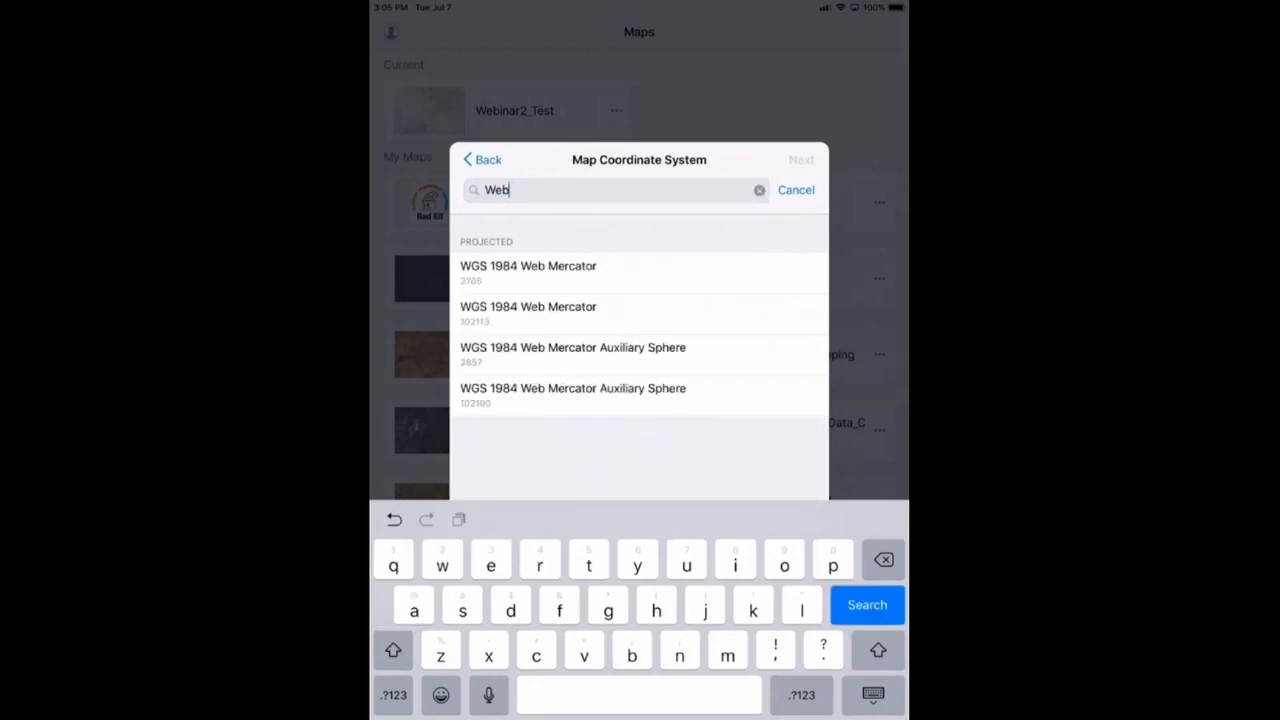
pyautogui.click(573, 394)
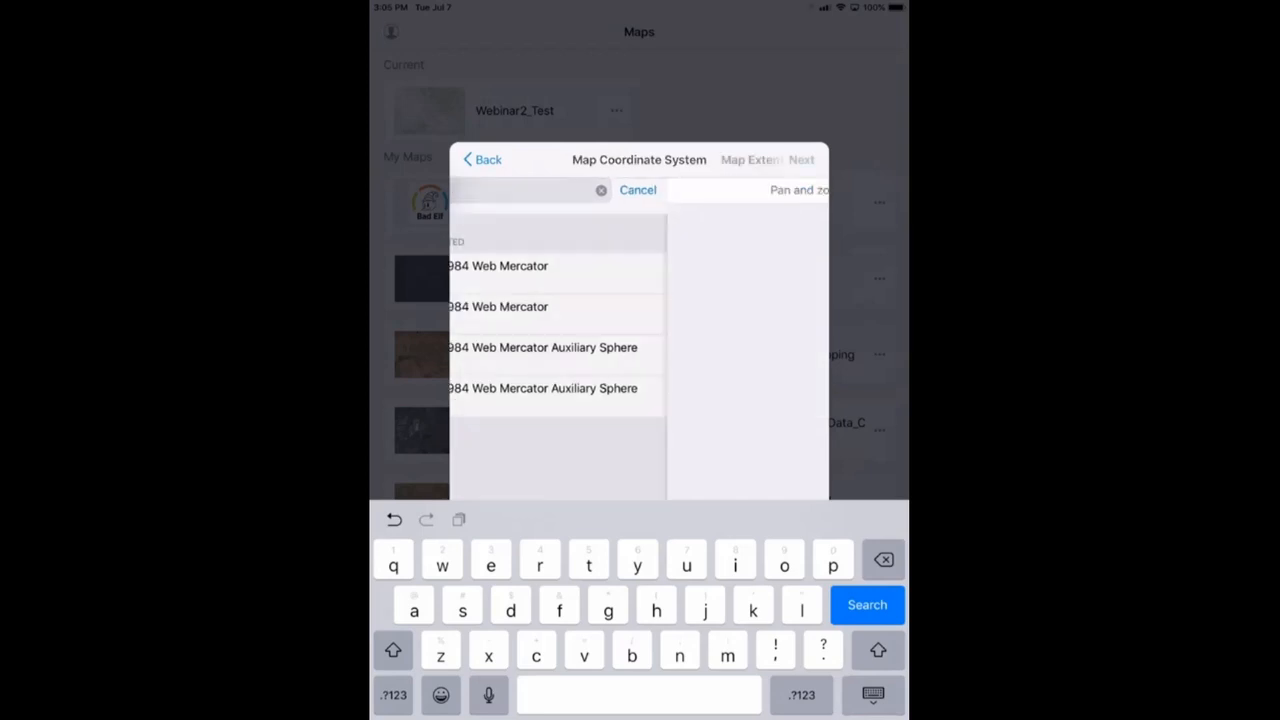
pyautogui.scroll(5, 540, 330)
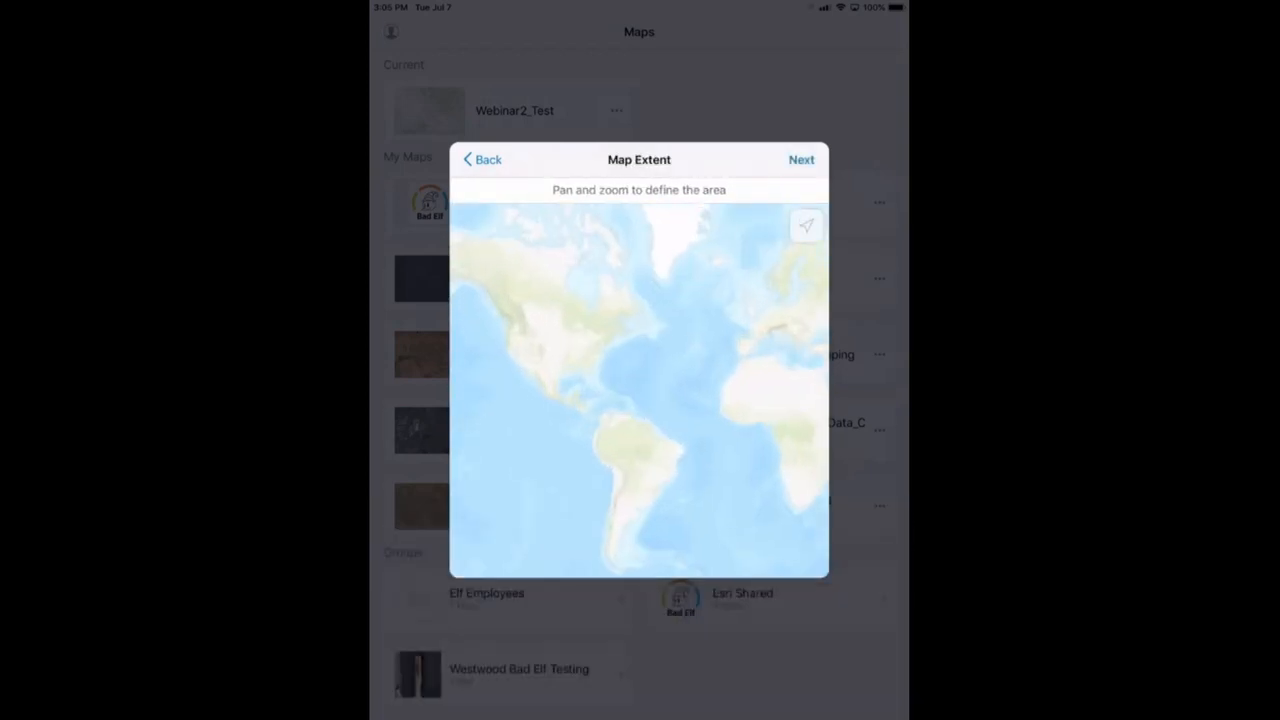
pyautogui.scroll(10, 639, 390)
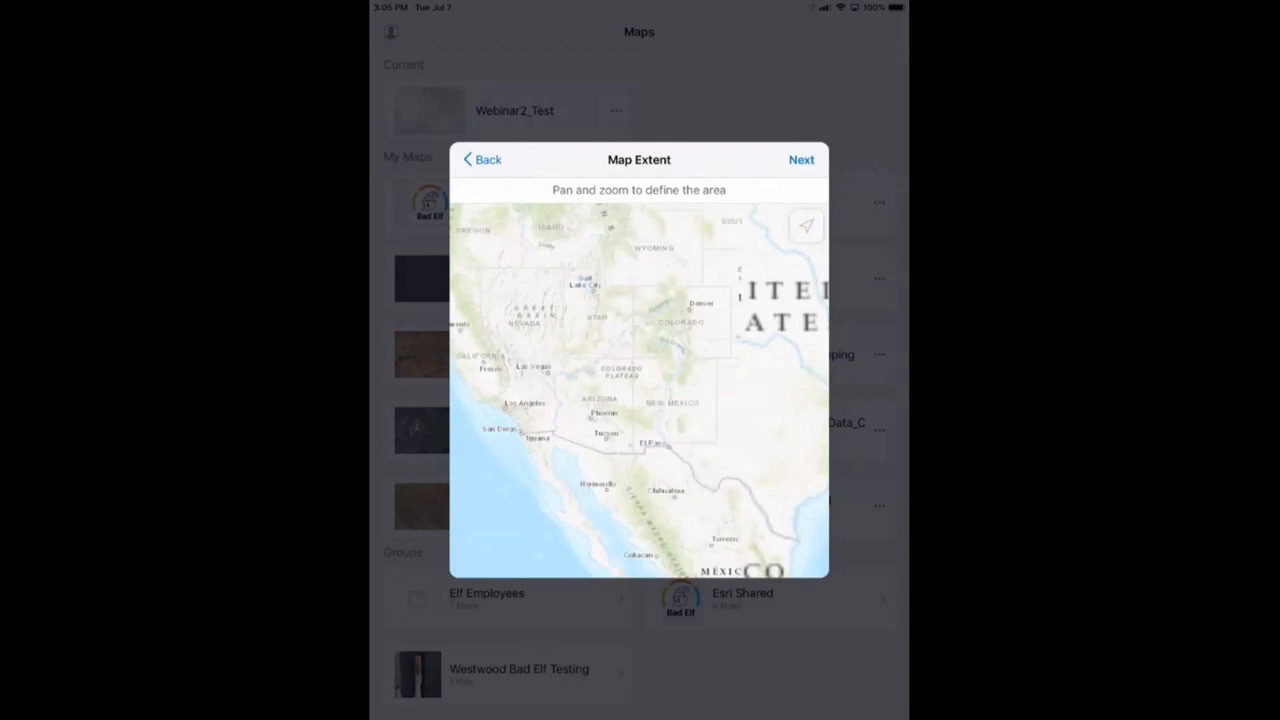
pyautogui.scroll(8, 639, 390)
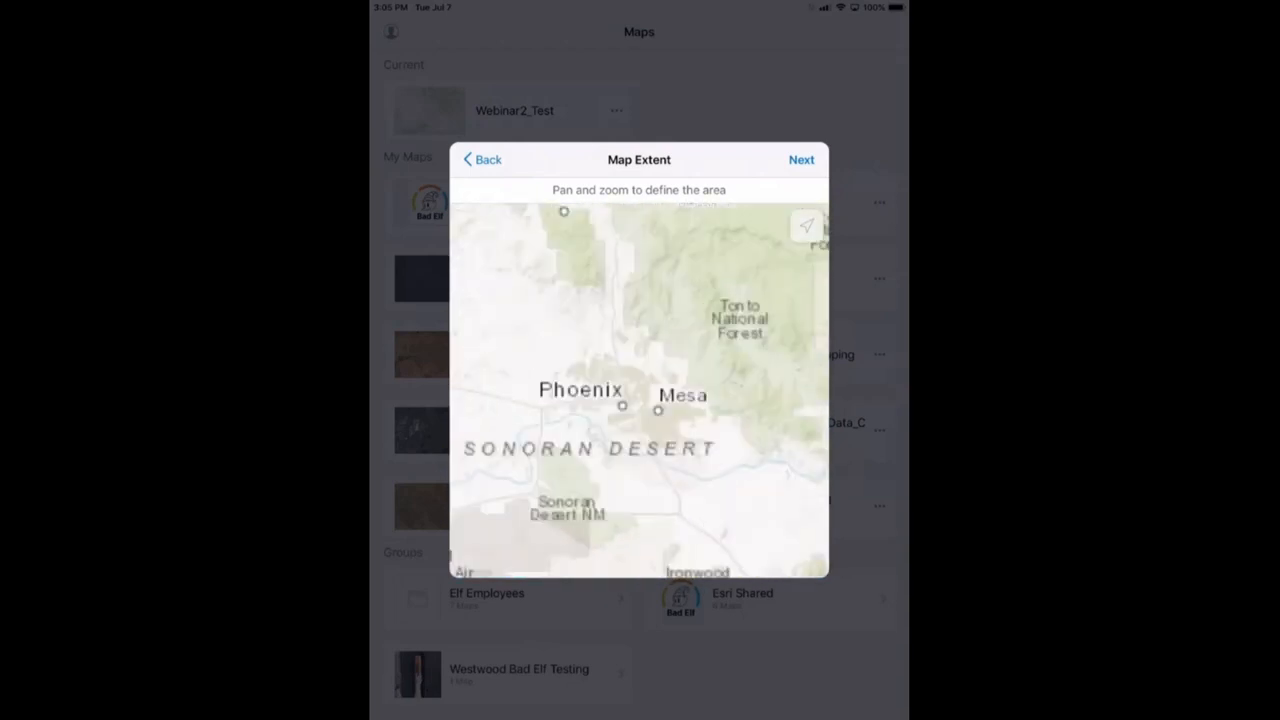
pyautogui.click(801, 159)
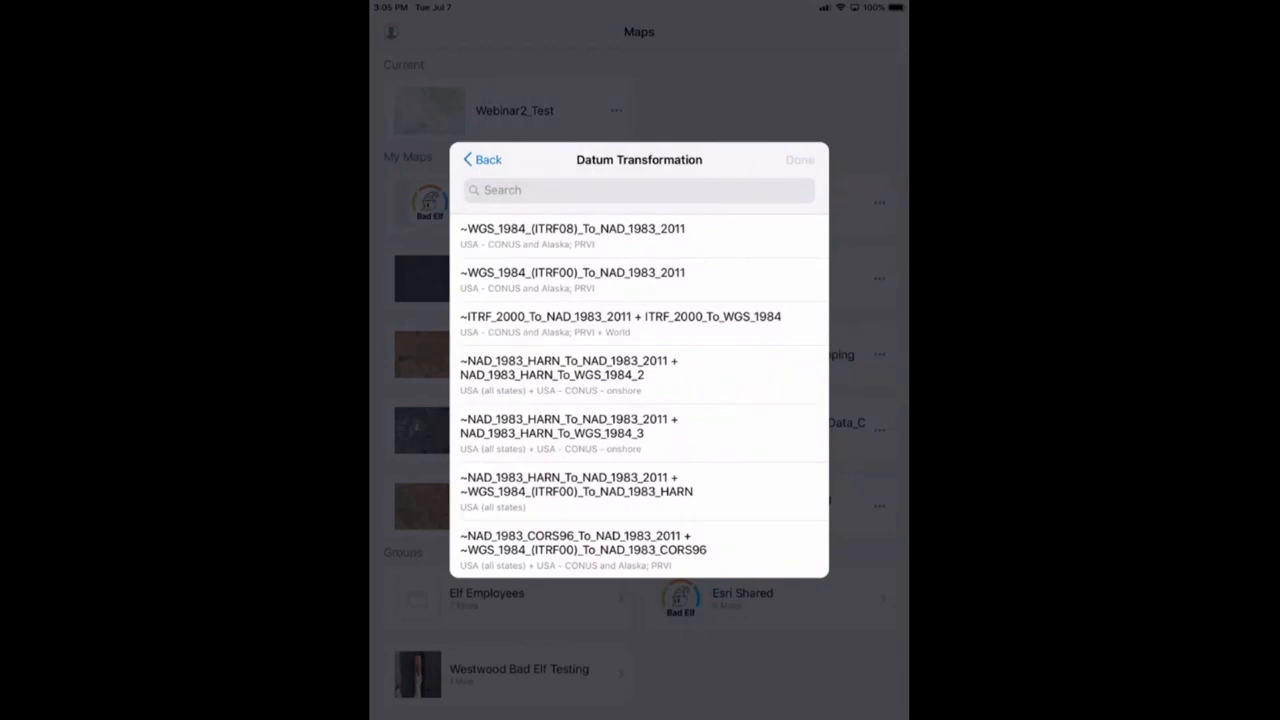
# Choose the ITRF08 to NAD 1983 2011 transformation and save the profile as 'Test'
pyautogui.click(600, 235)
pyautogui.click(800, 159)
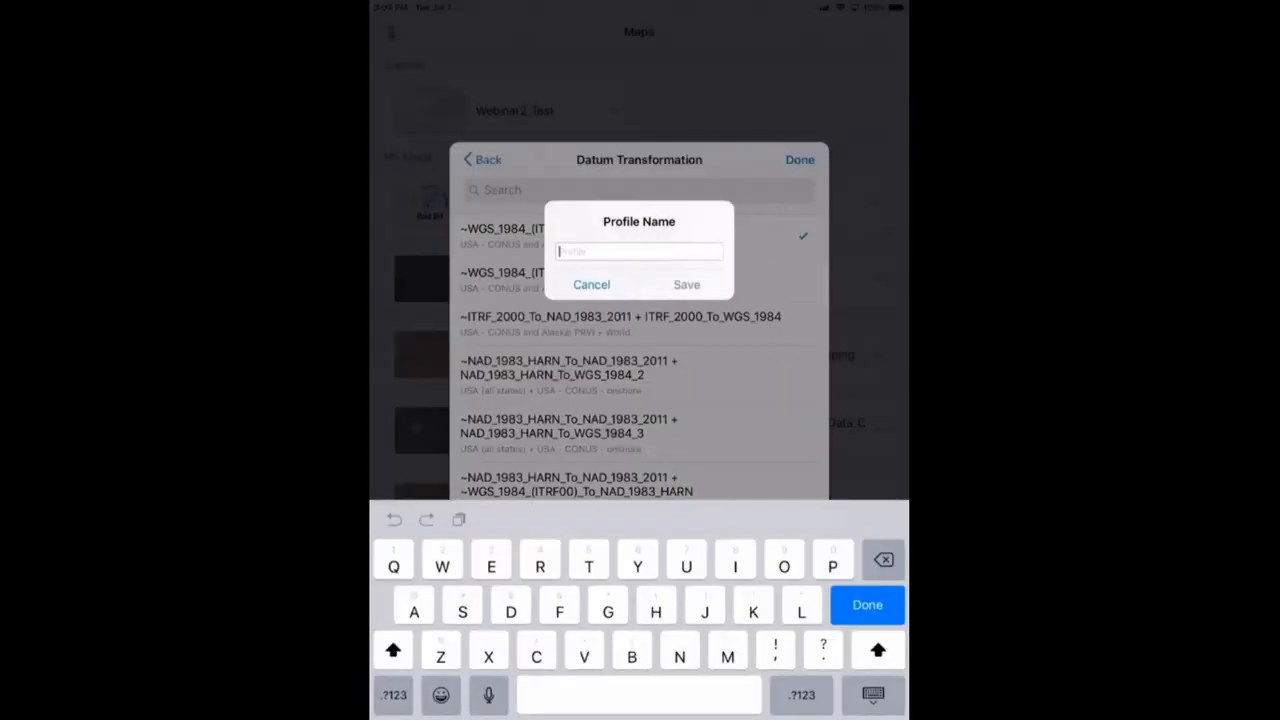
pyautogui.write('Test')
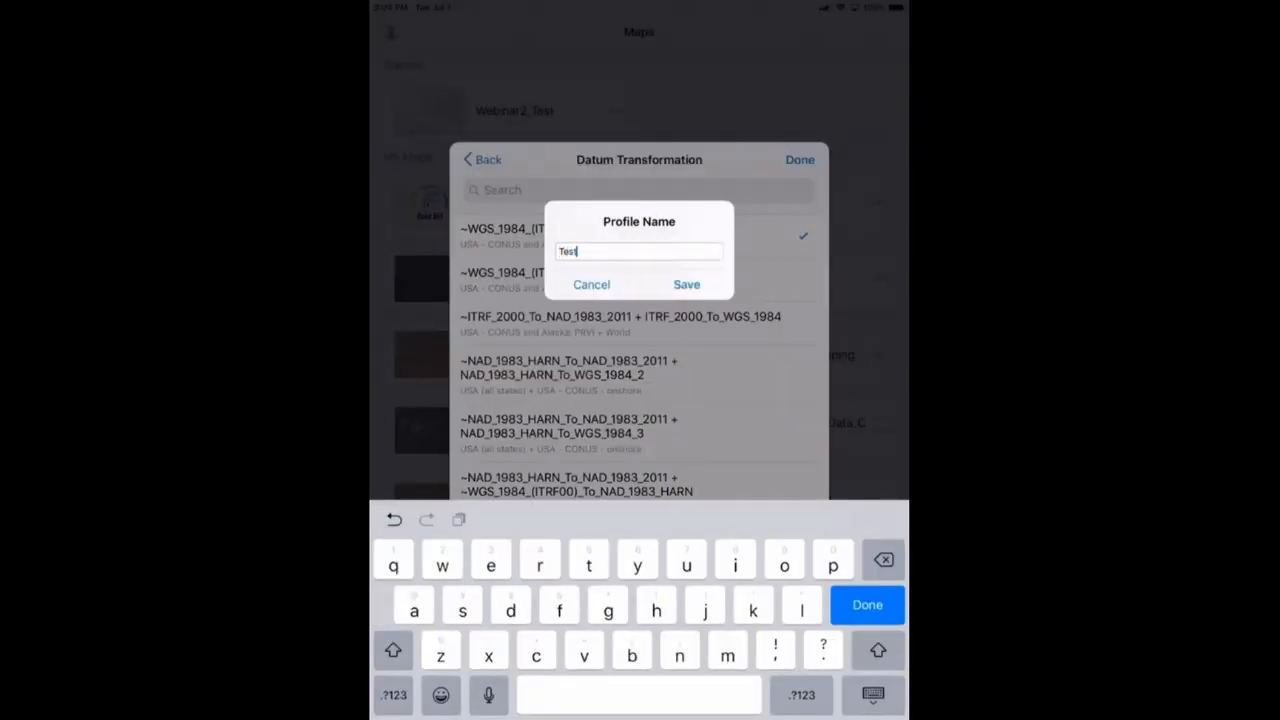
pyautogui.click(687, 285)
# Make Test the active location profile and return to the Profile settings
pyautogui.click(600, 356)
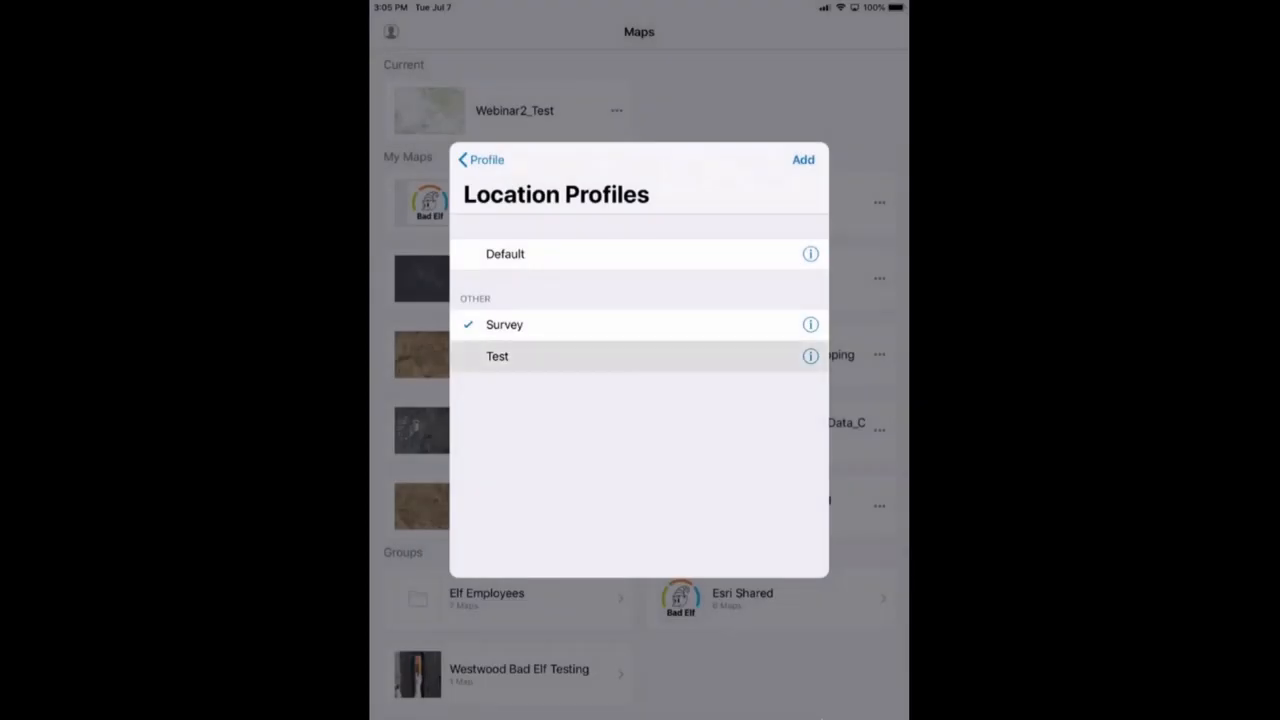
pyautogui.click(600, 356)
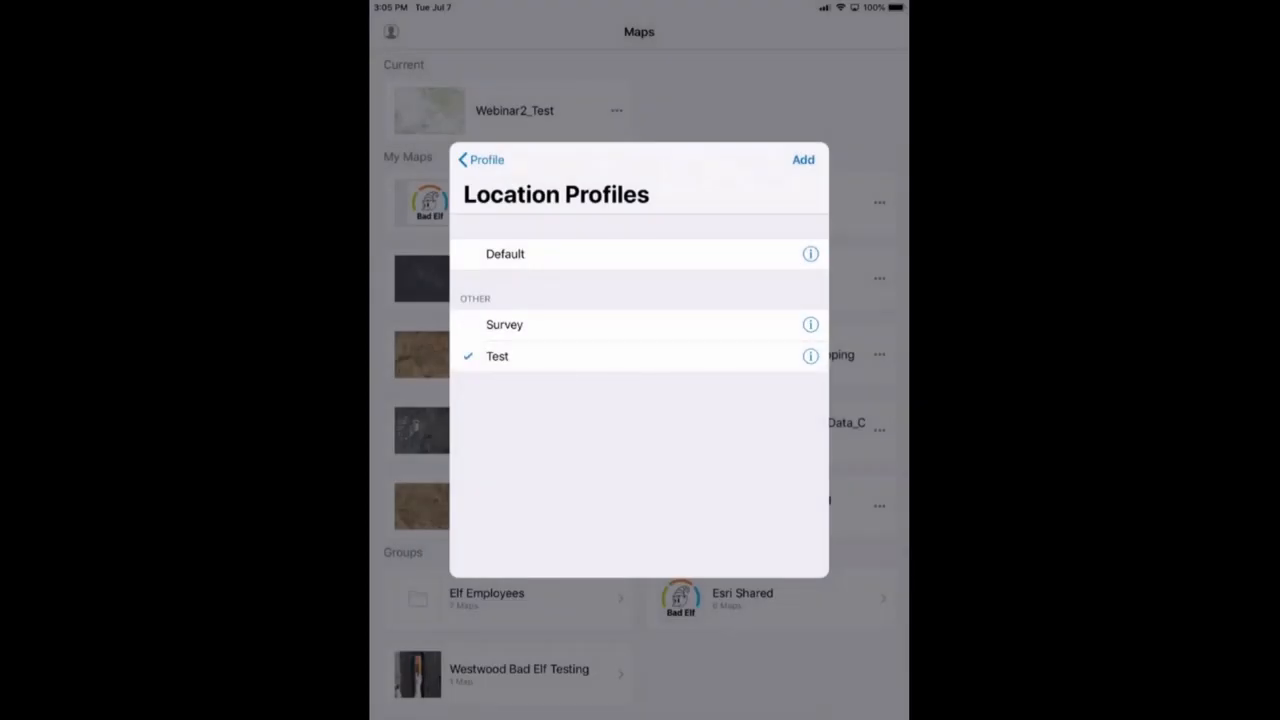
pyautogui.click(481, 159)
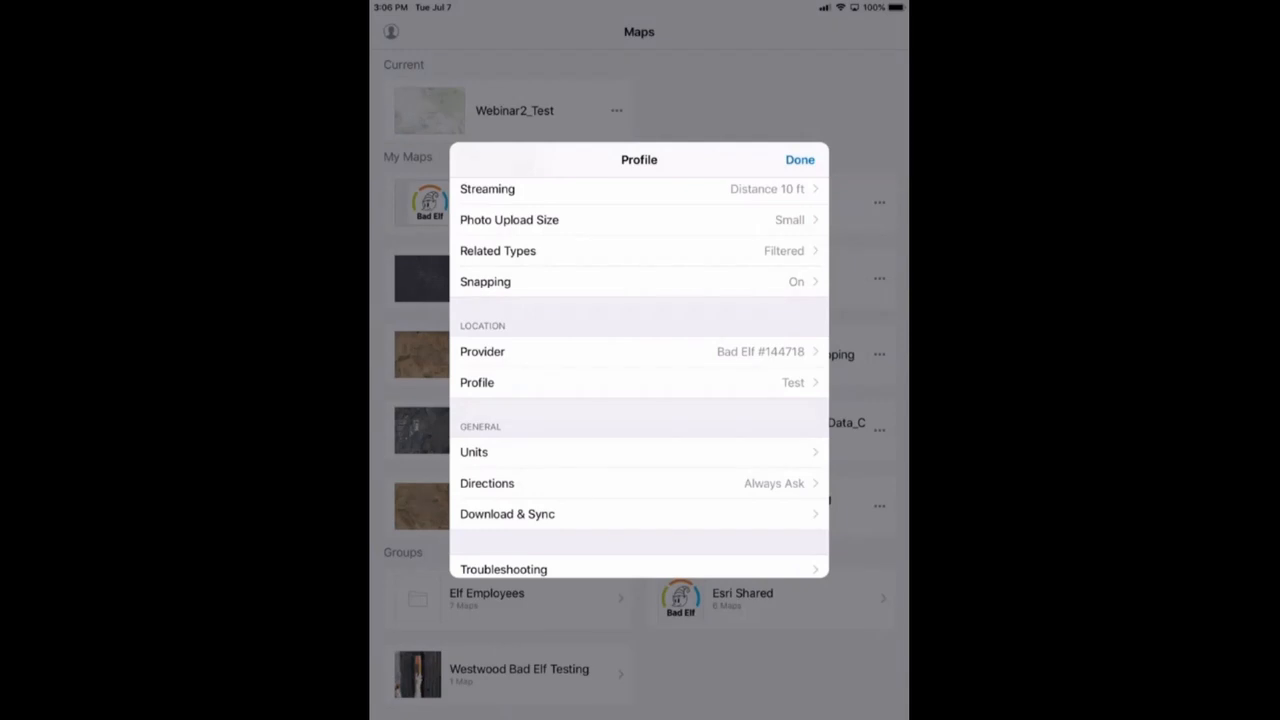
# Close the Profile settings with Done to return to the Maps list
pyautogui.click(800, 159)
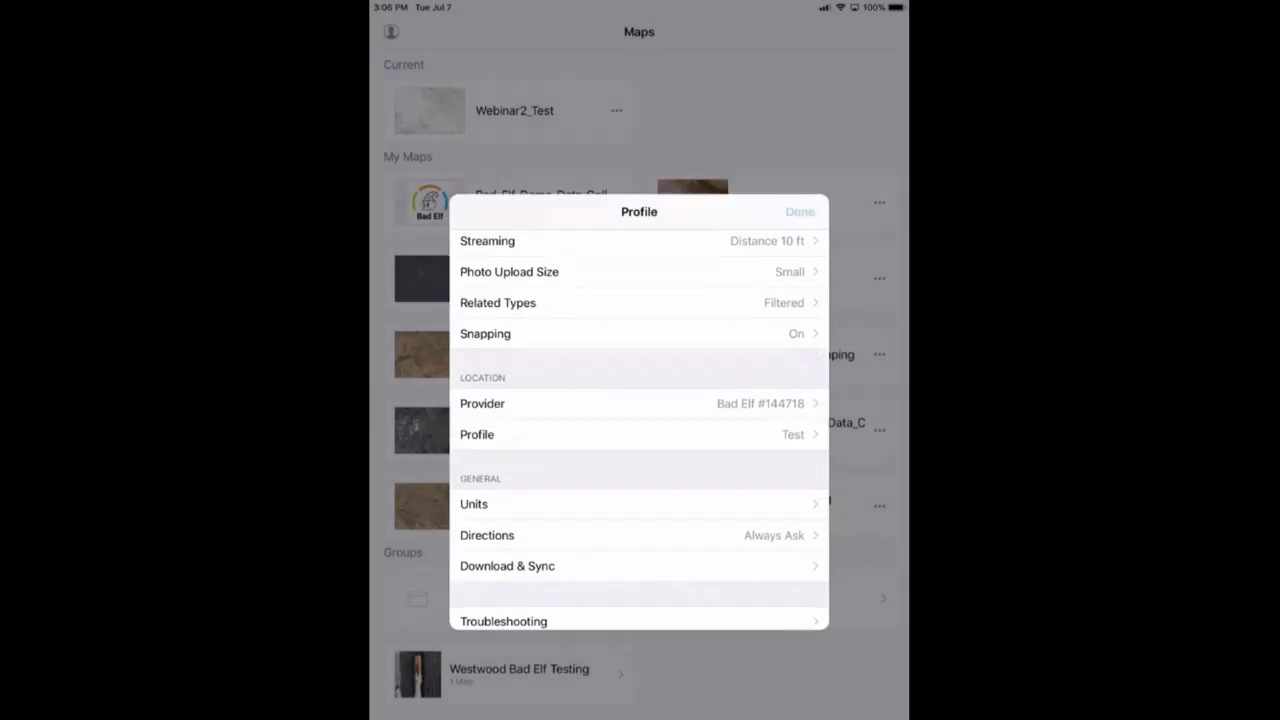